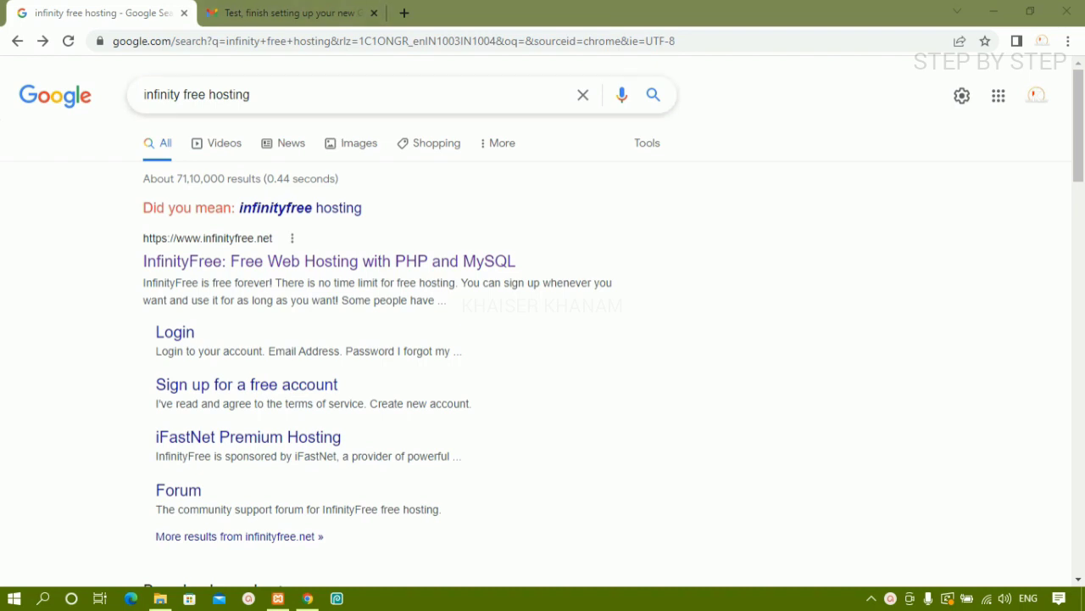
- Select the 'infinity free hosting' query in the Google search box
left_click(197, 94)
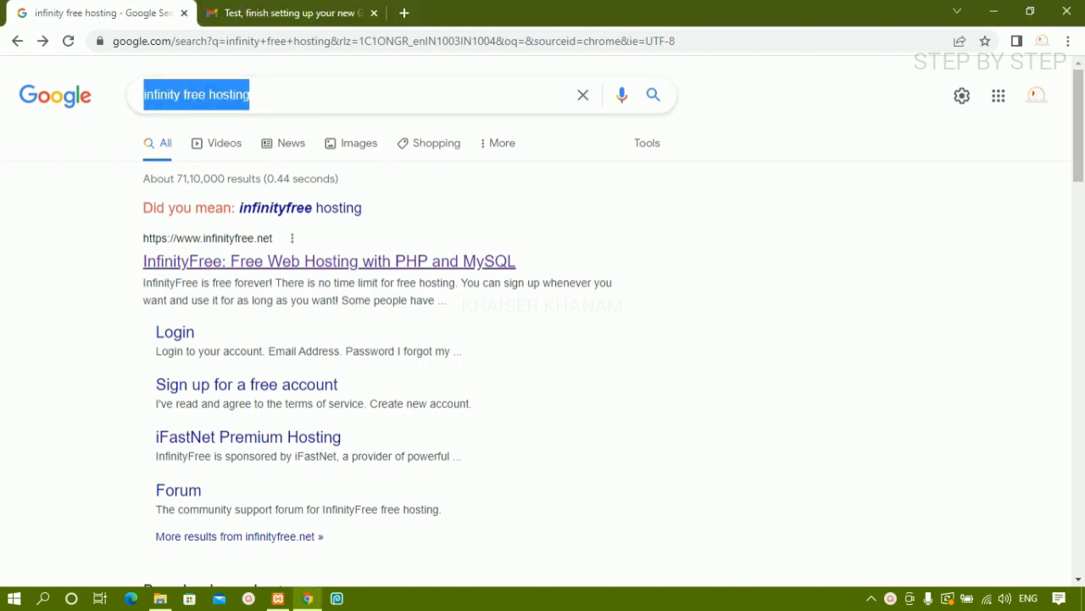
- Open the InfinityFree result, accept the privacy consent notice, and go to registration
left_click(329, 261)
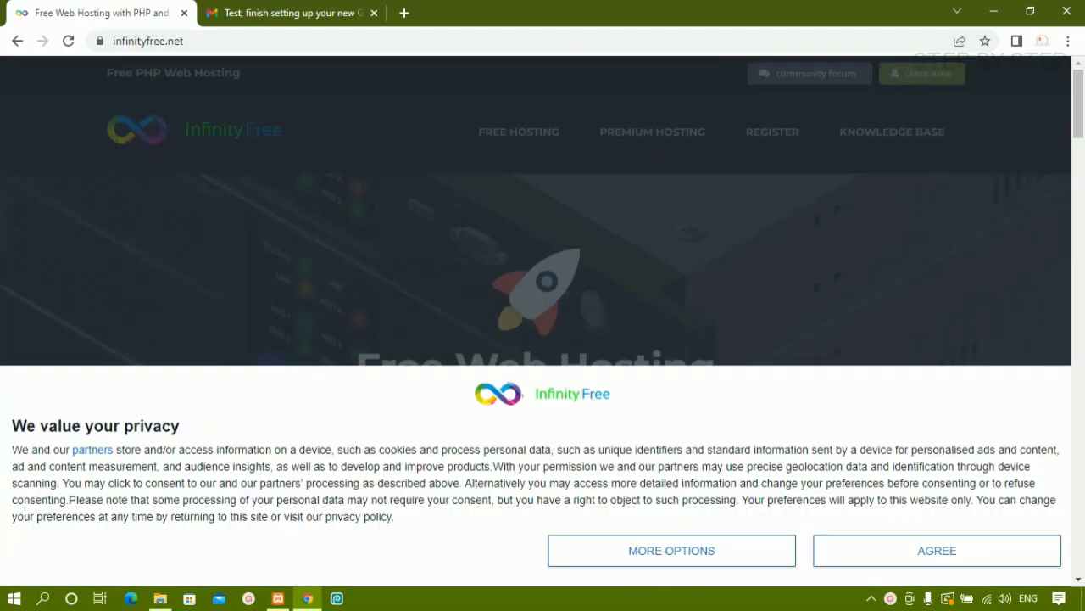
scroll(543, 212, "down", 3)
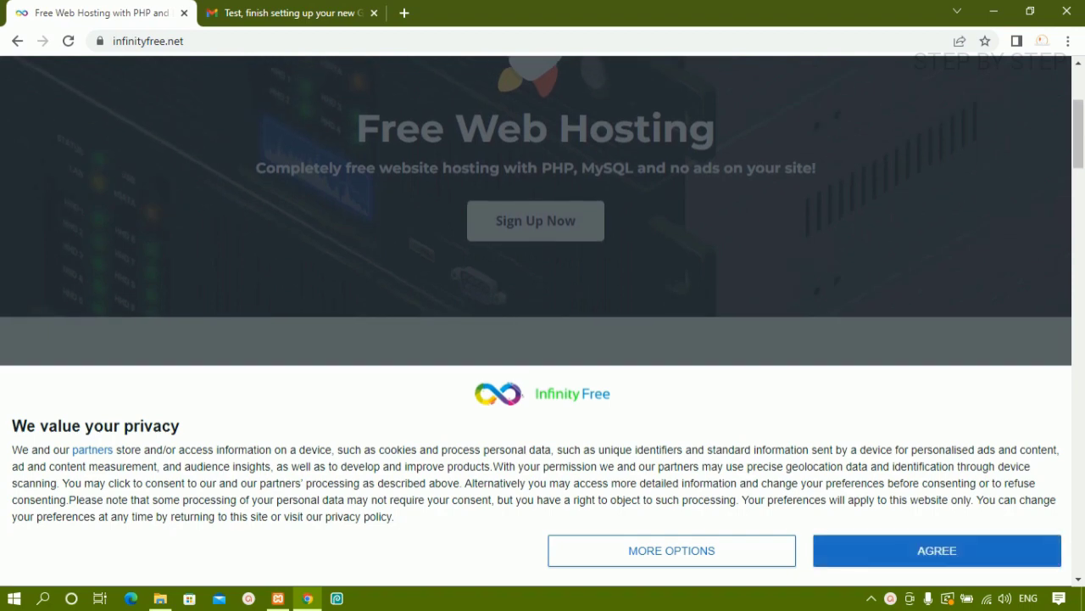
left_click(937, 550)
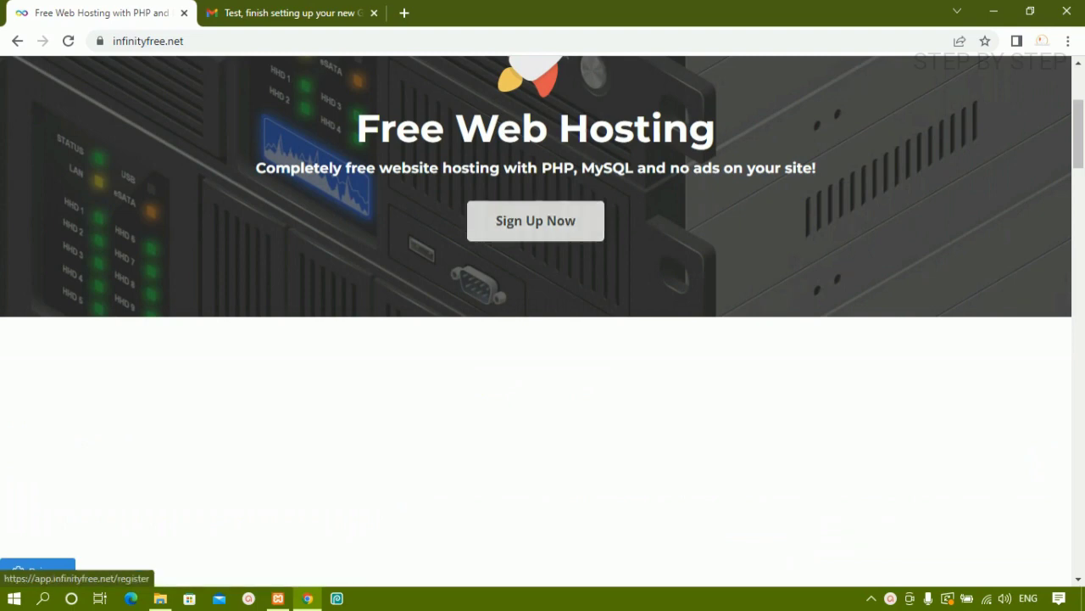
scroll(535, 221, "up", 3)
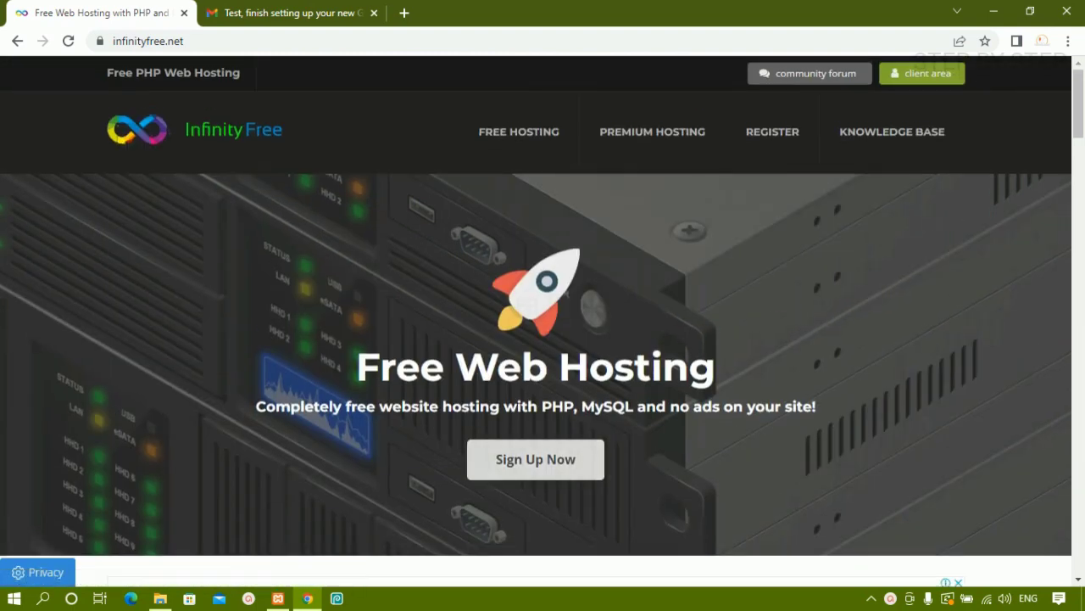
left_click(535, 459)
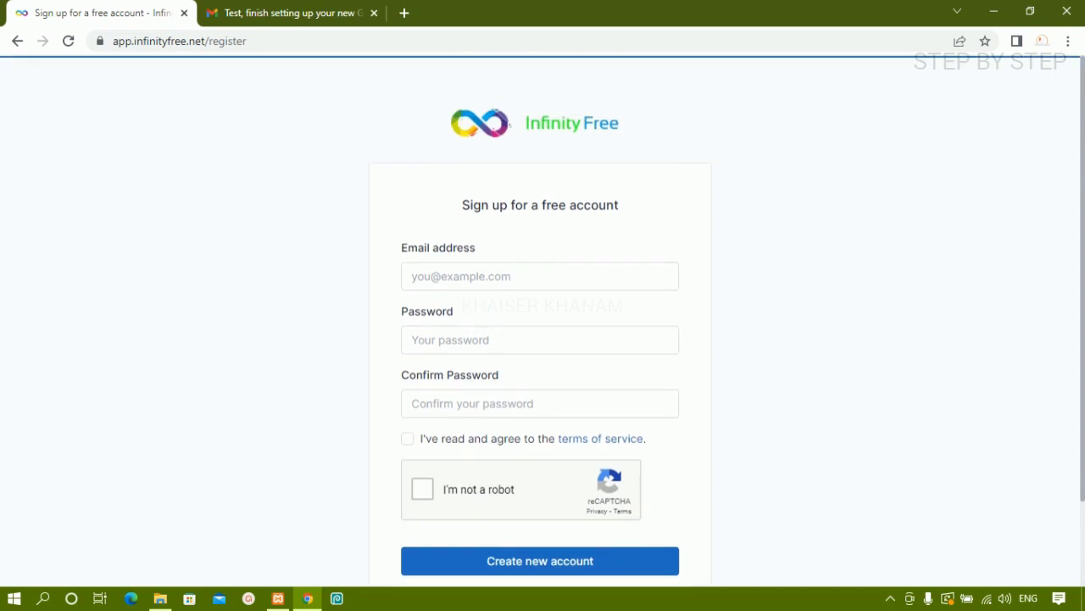
- Enter the account email address and the same password in both password fields
left_click(540, 275)
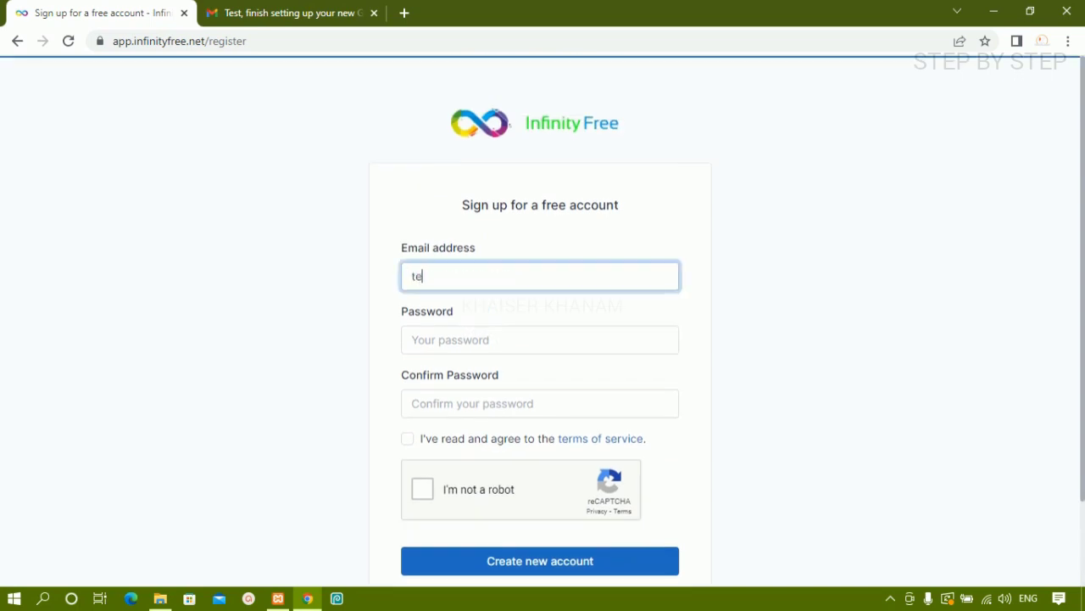
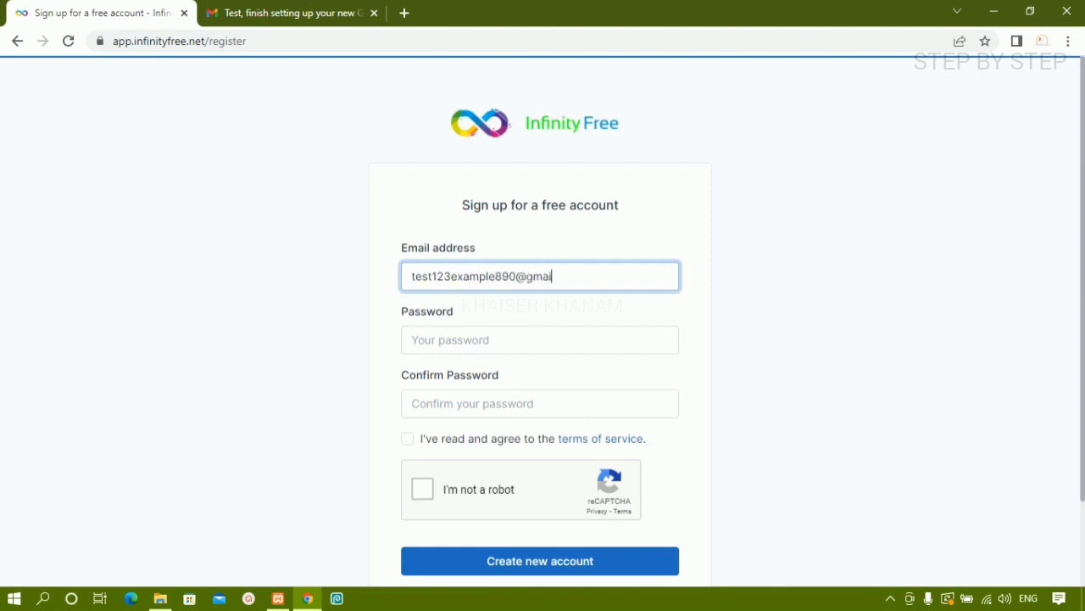
key("ctrl+a")
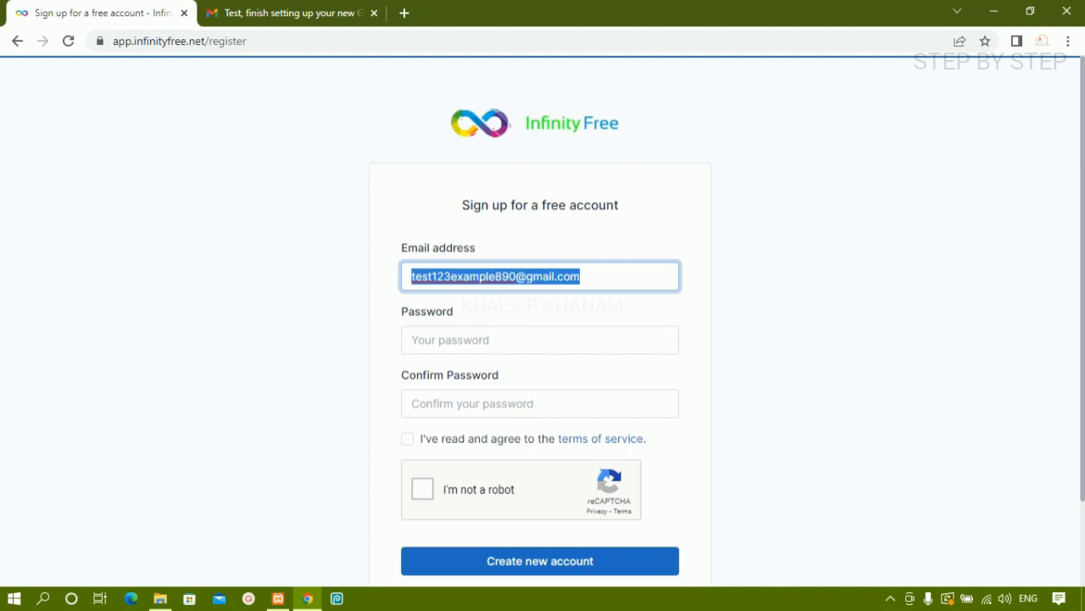
left_click(540, 340)
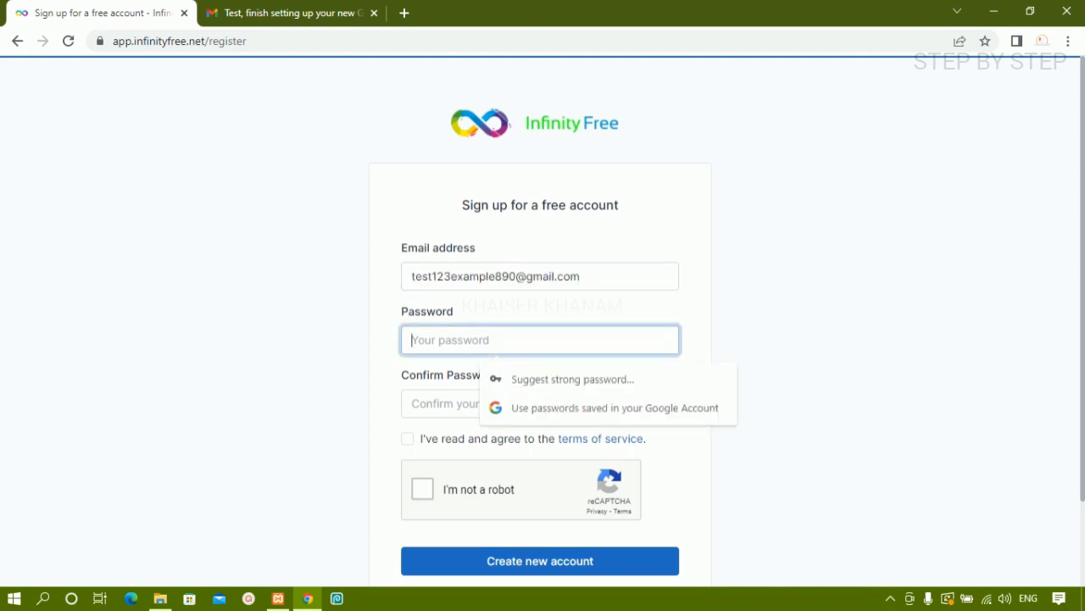
left_click(539, 403)
- Pass the reCAPTCHA, accept the terms, create the account, and decline saving the password
left_click(422, 489)
scroll(422, 489, "down", 1)
left_click(407, 359)
left_click(540, 481)
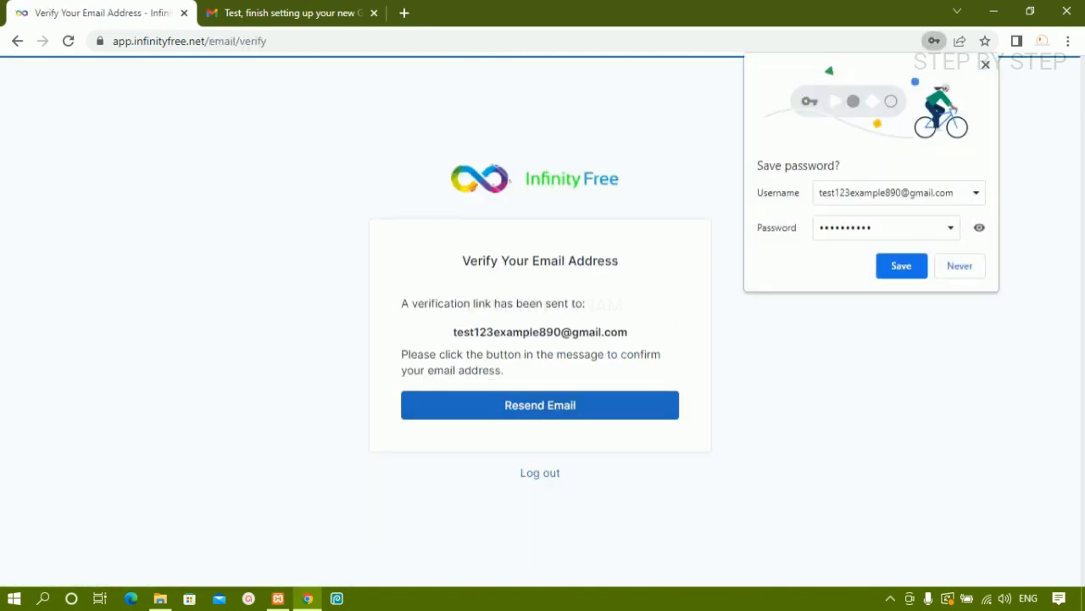
left_click(959, 266)
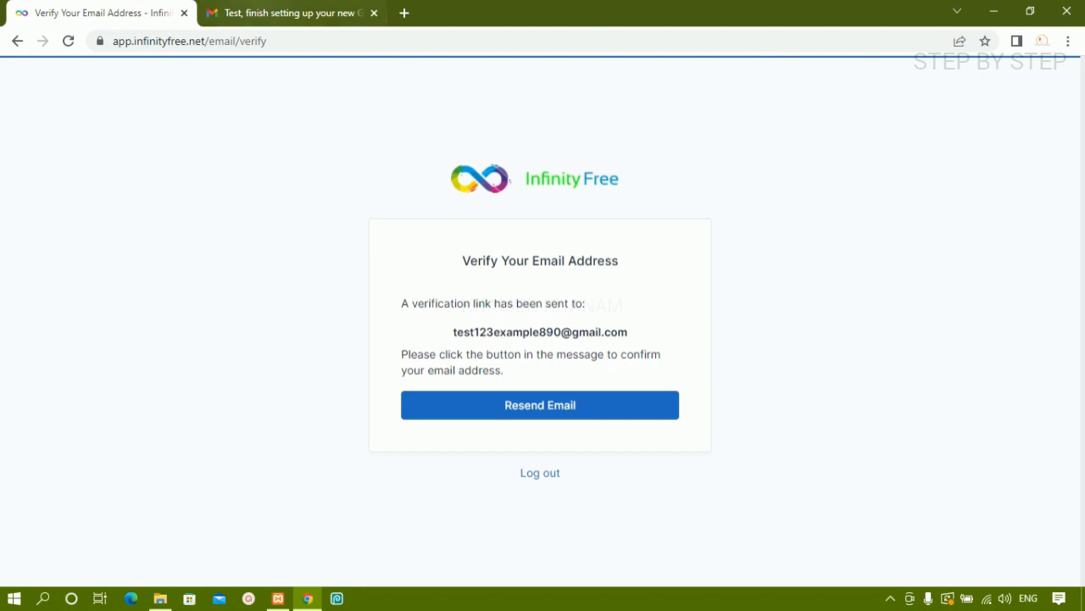
- Check the Gmail inbox, then resend the InfinityFree verification email
key("ctrl+Tab")
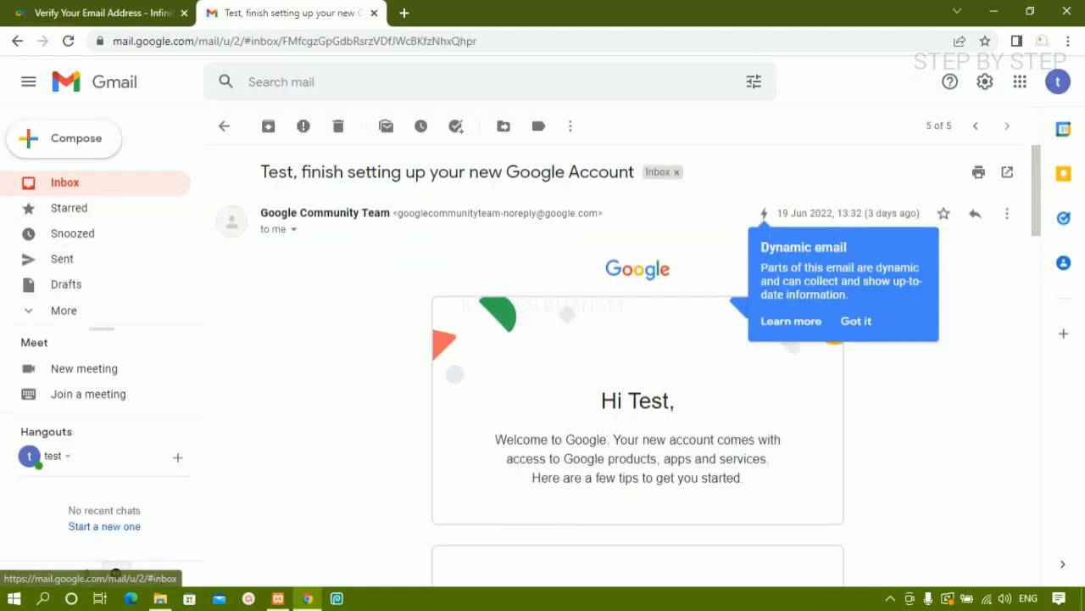
left_click(65, 183)
key("F5")
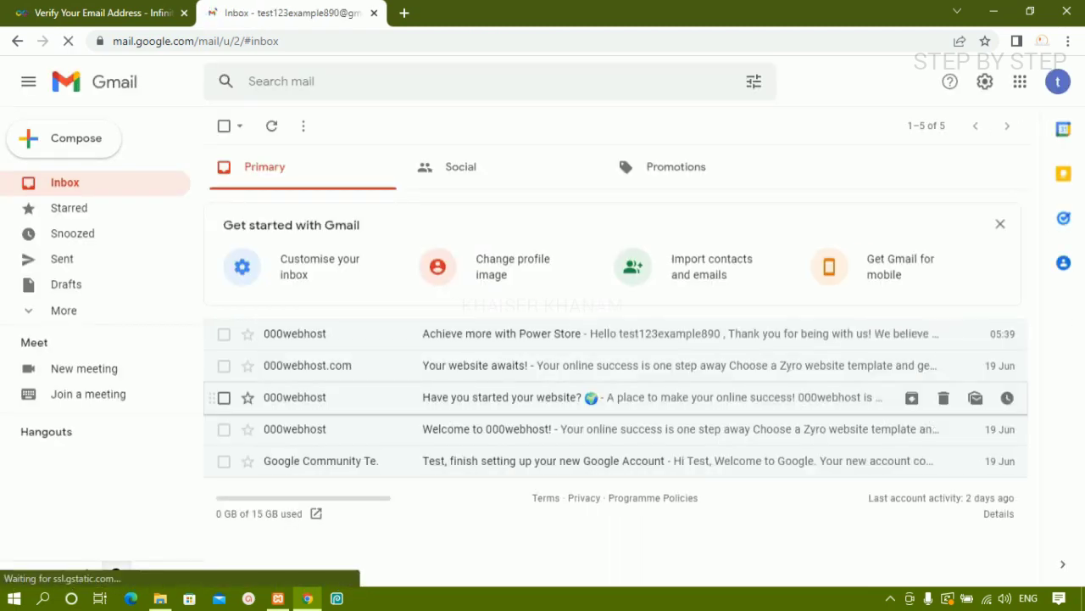
left_click(101, 13)
left_click(540, 404)
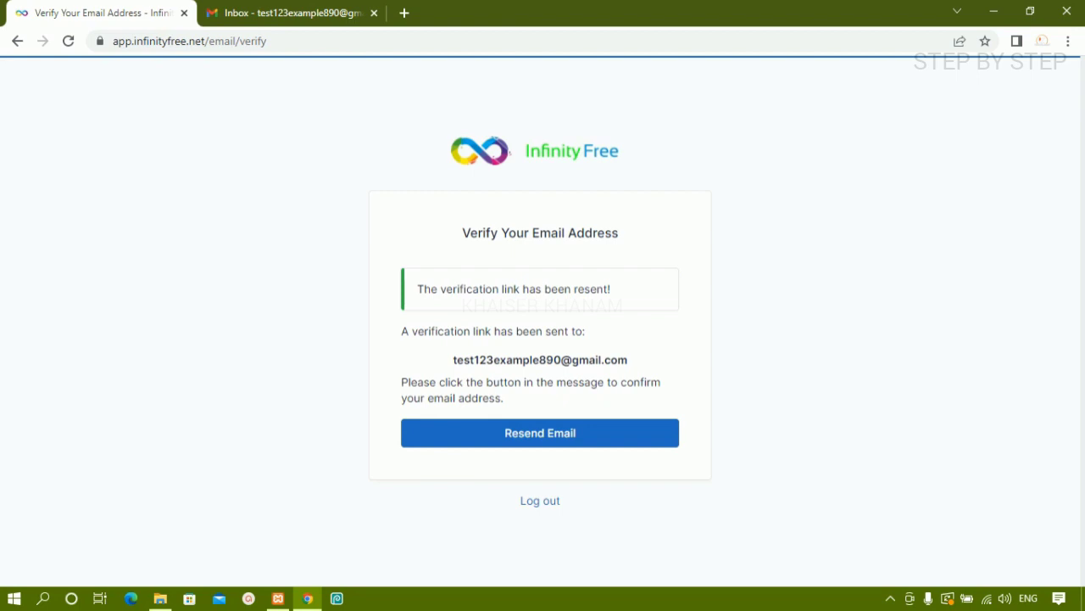
- Reload Gmail, open the InfinityFree verification message, and confirm the email address
left_click(288, 12)
left_click(68, 41)
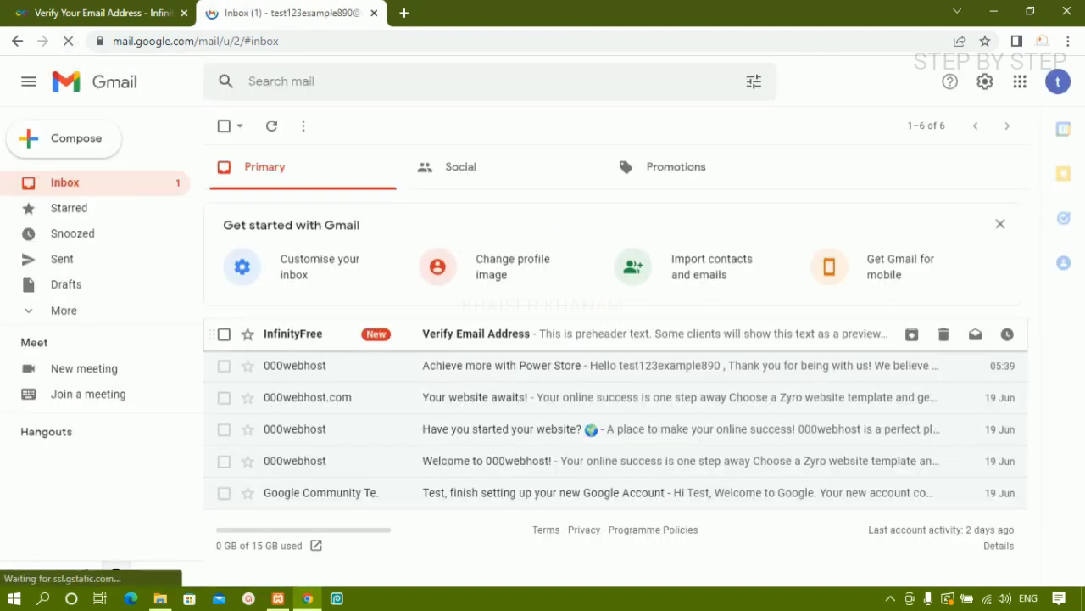
left_click(475, 333)
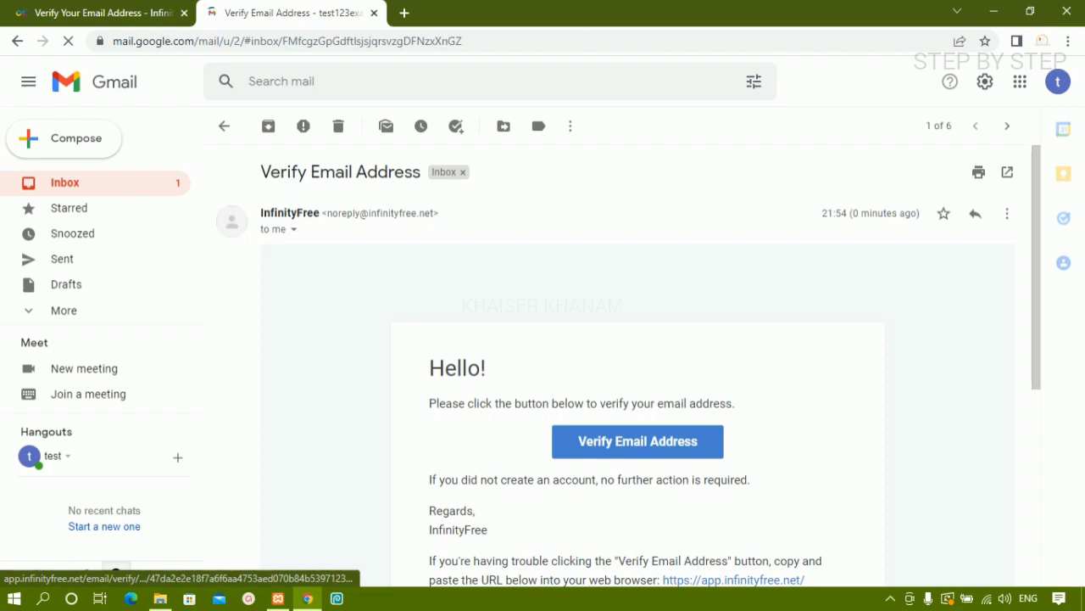
left_click(637, 441)
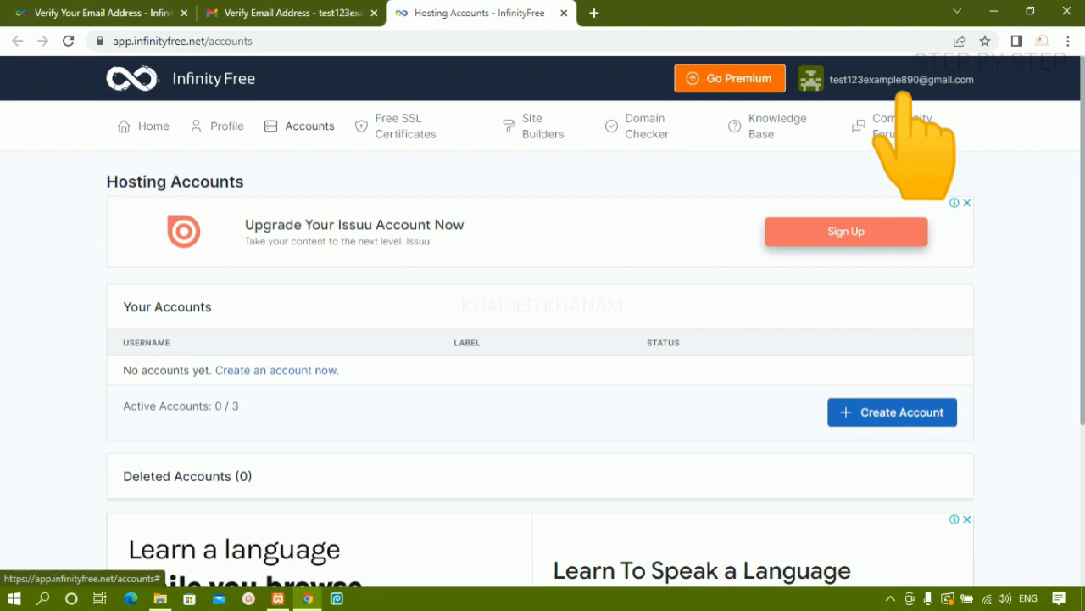
- Review the Active Accounts 0 / 3 limit, then start creating a new hosting account
scroll(543, 322, "down", 3)
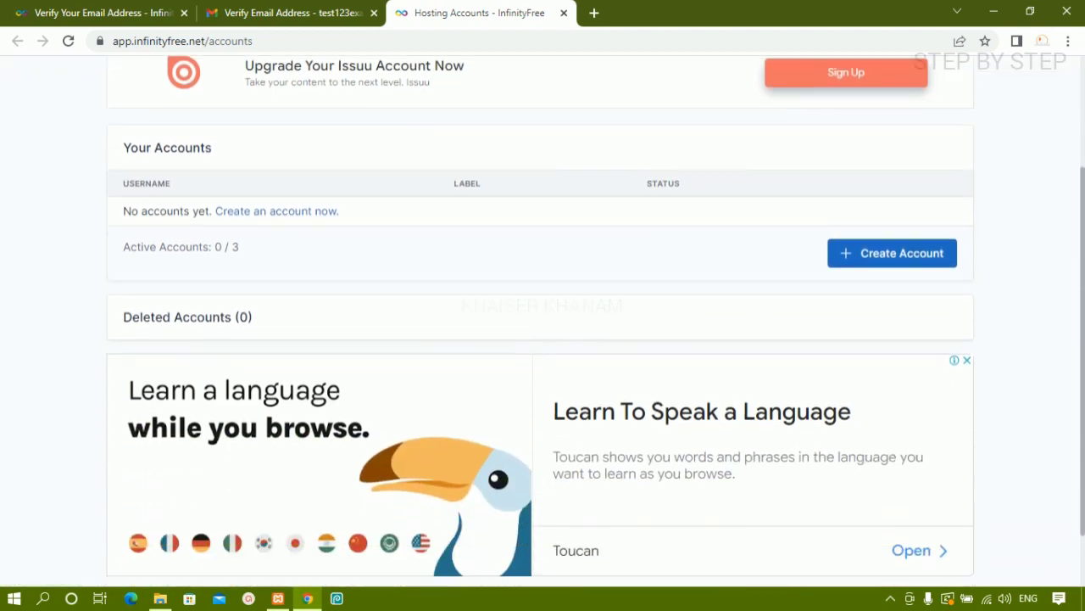
scroll(543, 322, "up", 3)
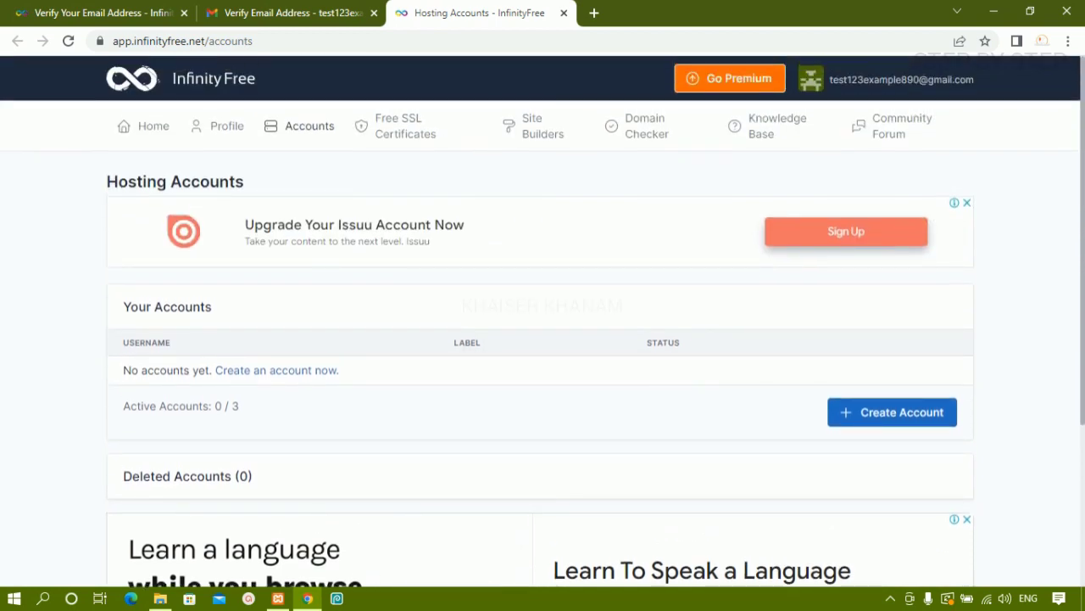
scroll(543, 322, "down", 1)
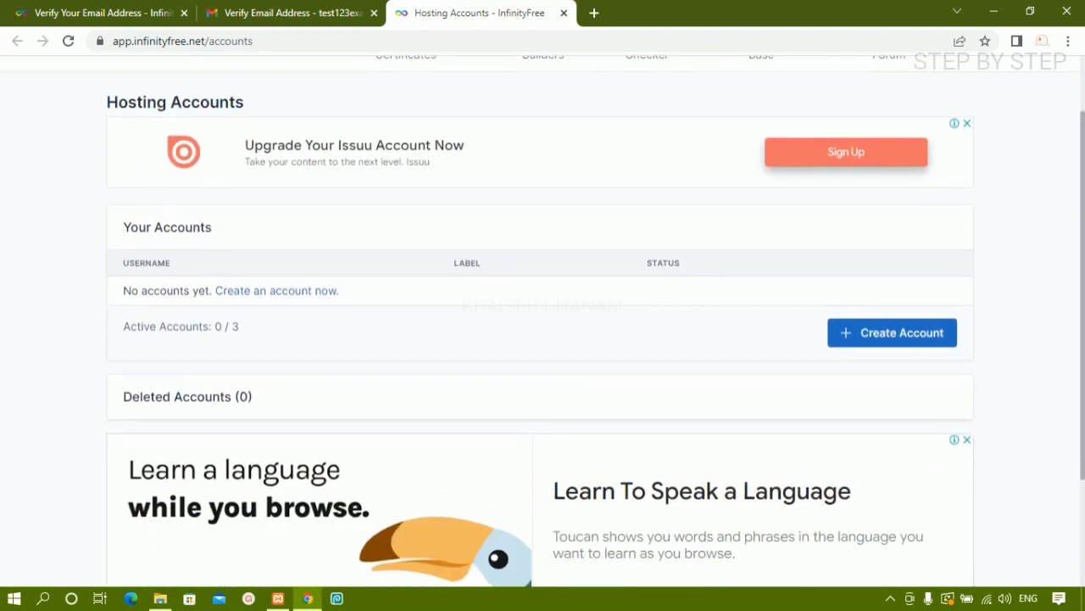
left_click_drag(241, 326, 123, 327)
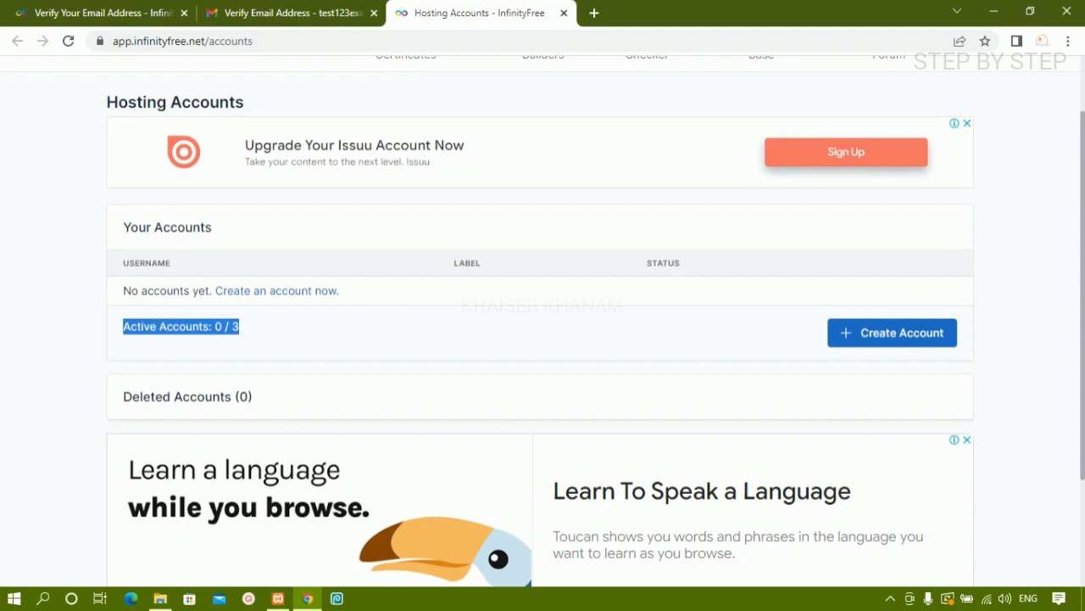
left_click(123, 326)
left_click_drag(241, 326, 123, 326)
left_click_drag(252, 396, 123, 396)
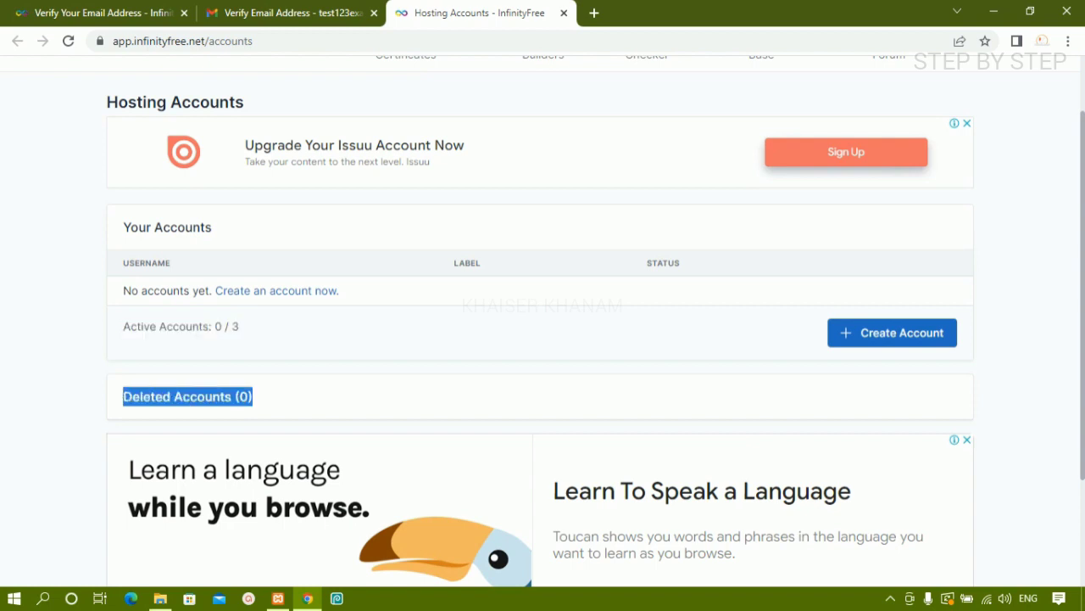
left_click_drag(241, 327, 222, 326)
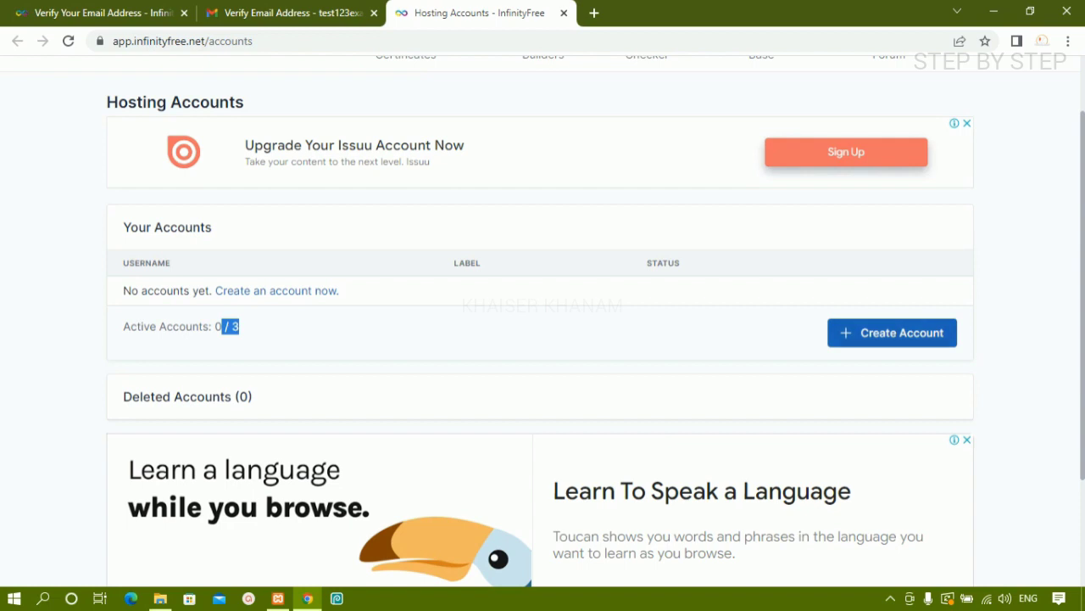
left_click(892, 332)
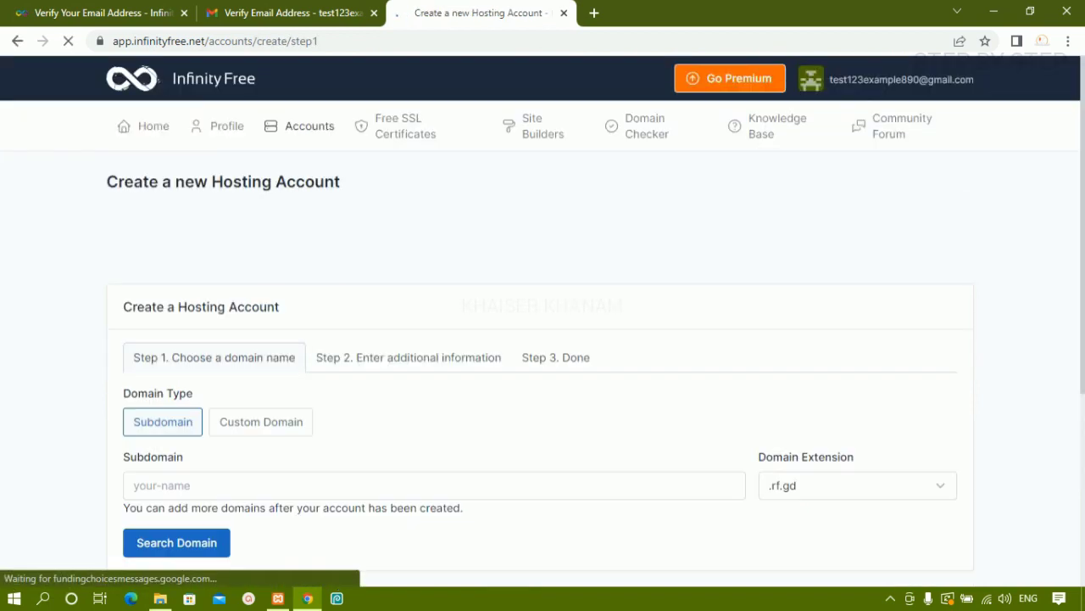
- Compare the custom domain and subdomain options, settling on a free subdomain
scroll(543, 339, "down", 1)
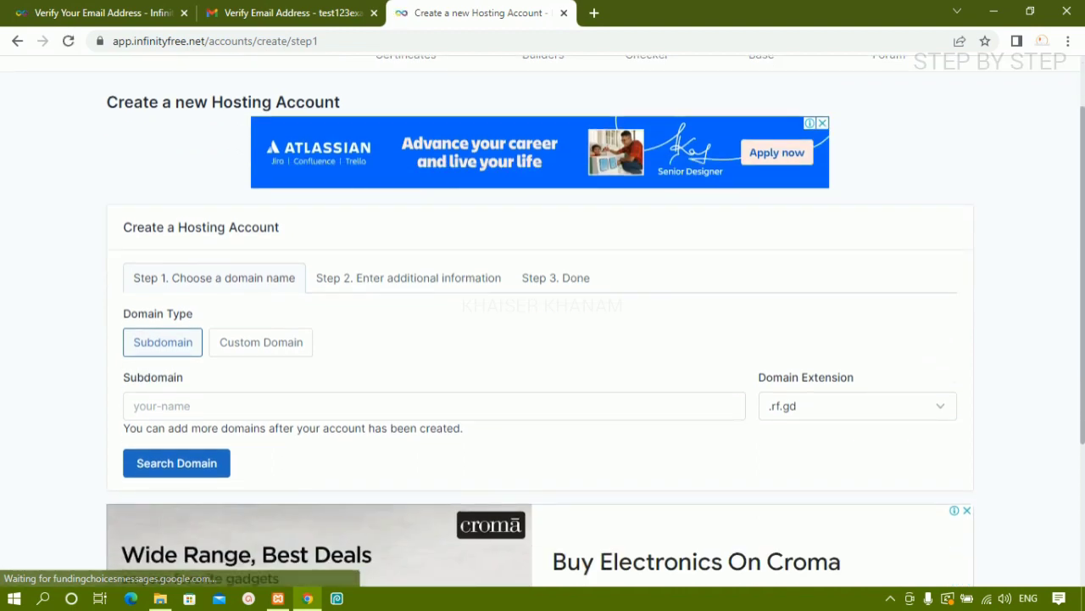
left_click(261, 341)
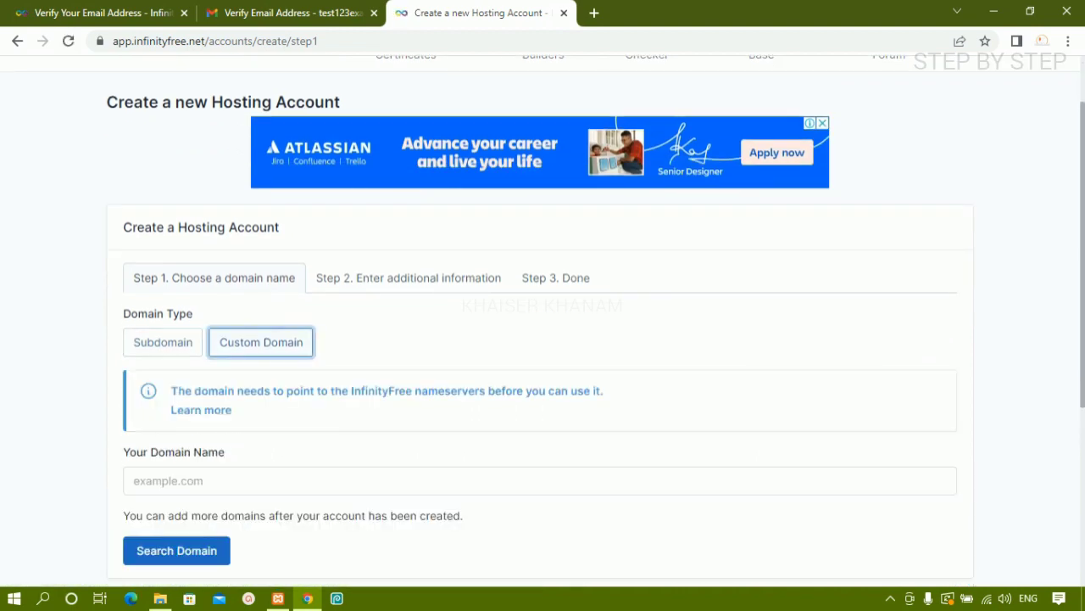
left_click(163, 342)
scroll(543, 339, "down", 2)
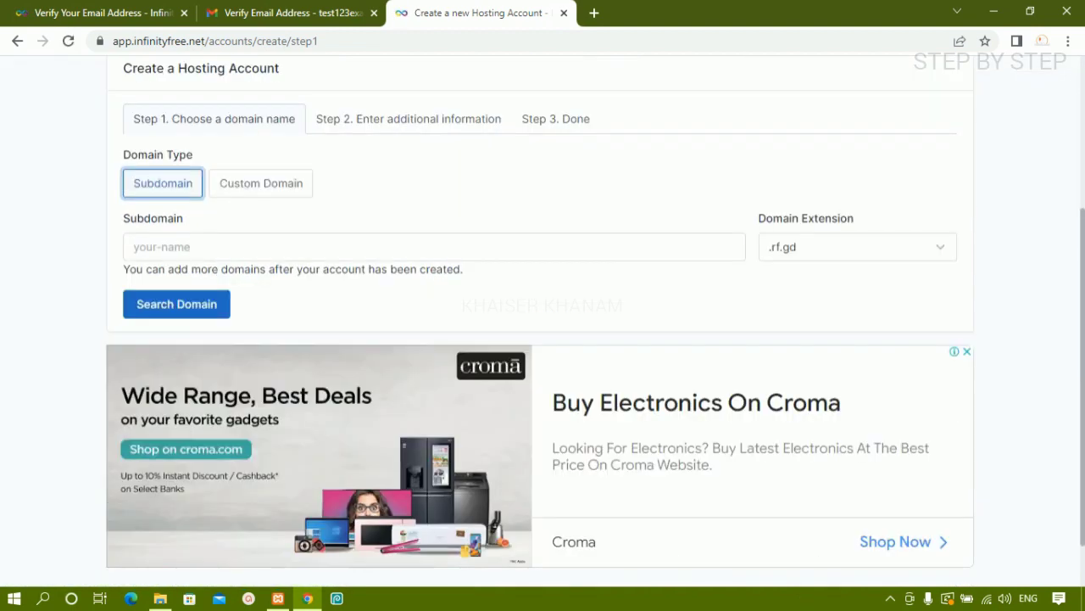
left_click(857, 247)
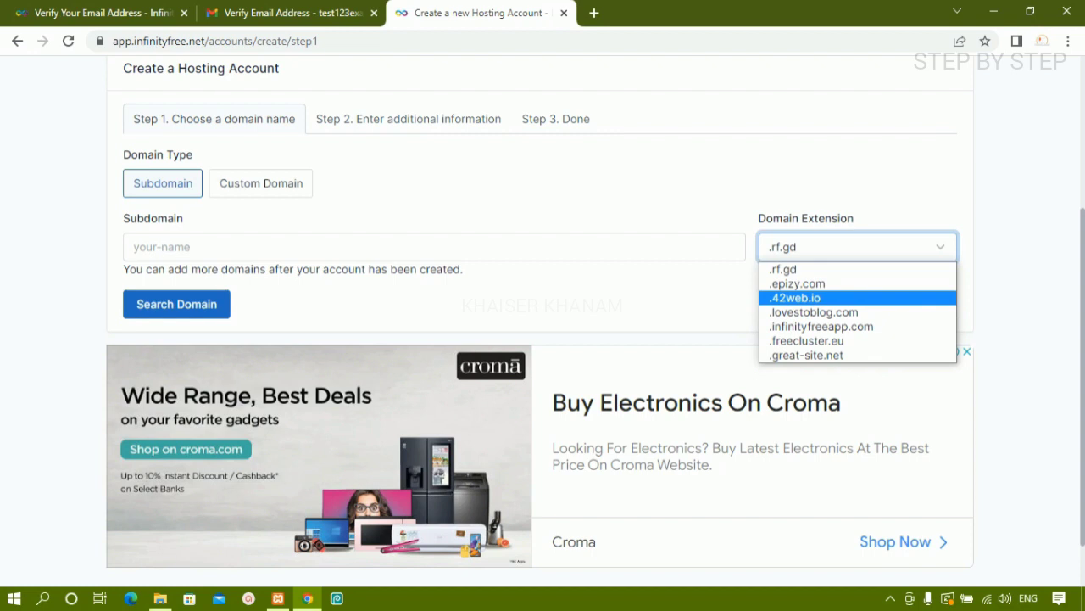
left_click(262, 183)
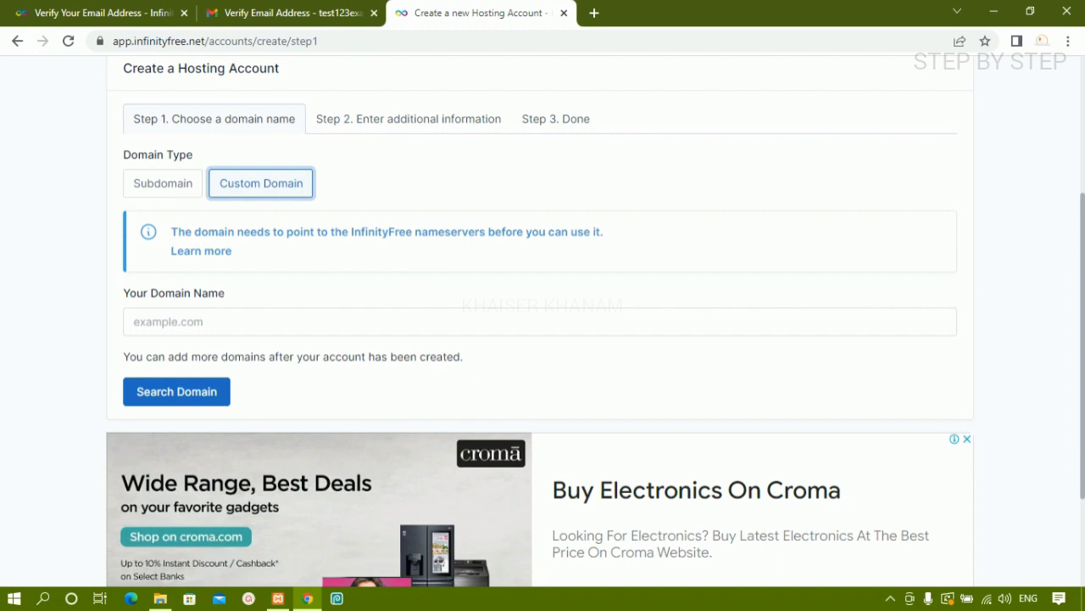
left_click(142, 184)
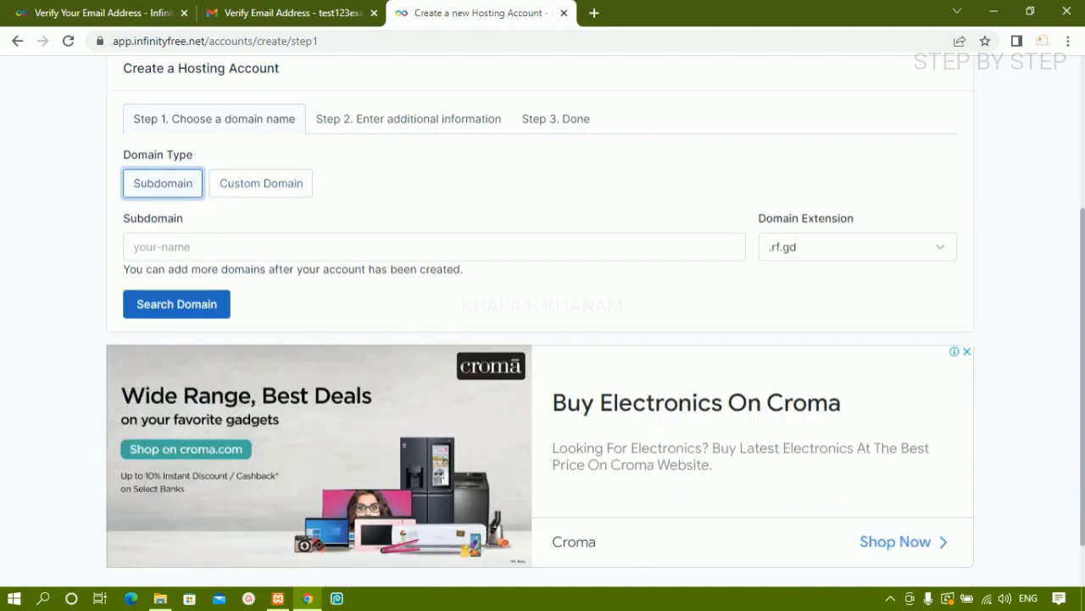
- Enter subdomain phpctud890 with .infinityfreeapp.com and search its availability
left_click(432, 247)
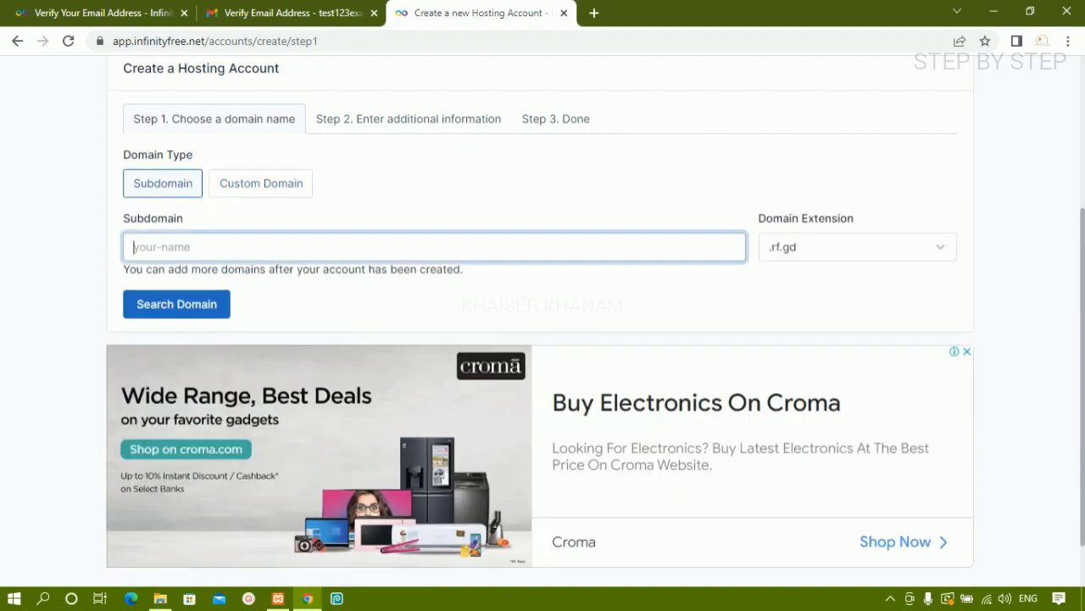
type("phpctud890")
left_click(856, 247)
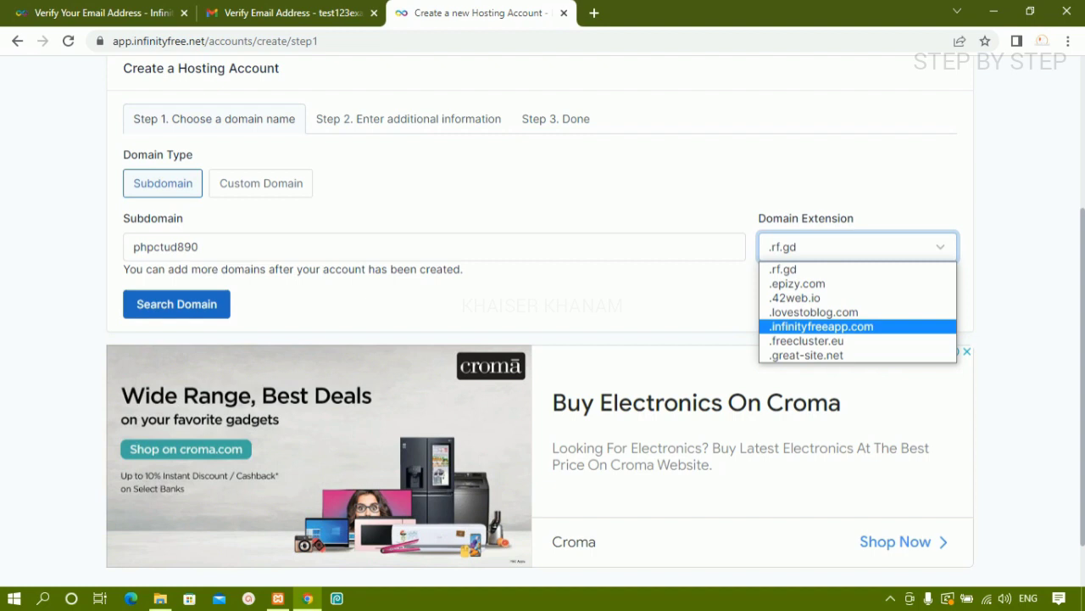
key("Return")
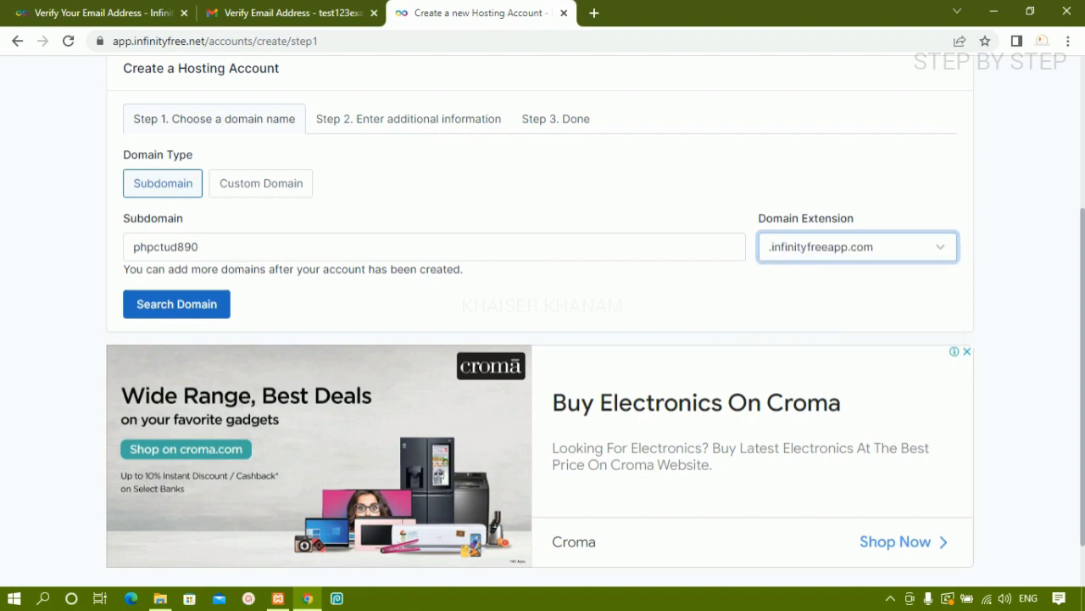
key("Tab")
key("Return")
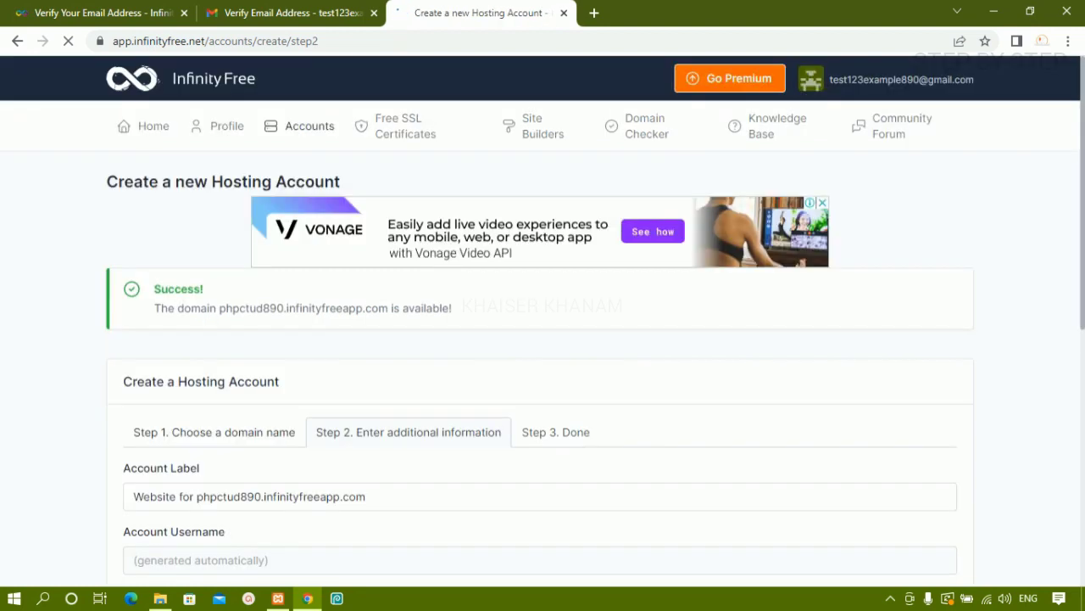
- Review the availability message and the prefilled account label
left_click_drag(224, 308, 284, 308)
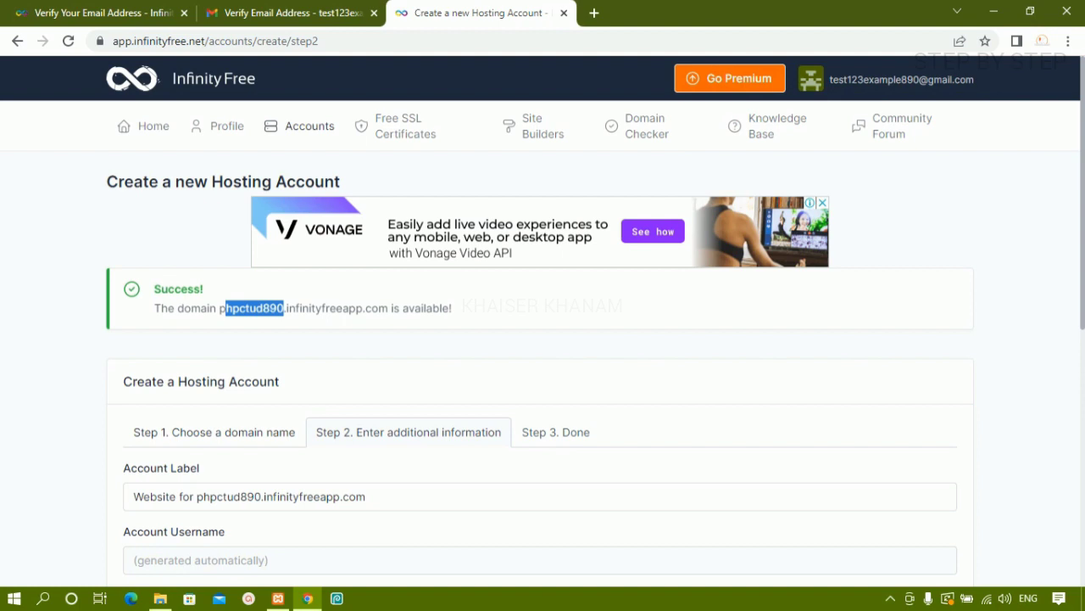
left_click_drag(378, 307, 452, 308)
scroll(543, 339, "down", 1)
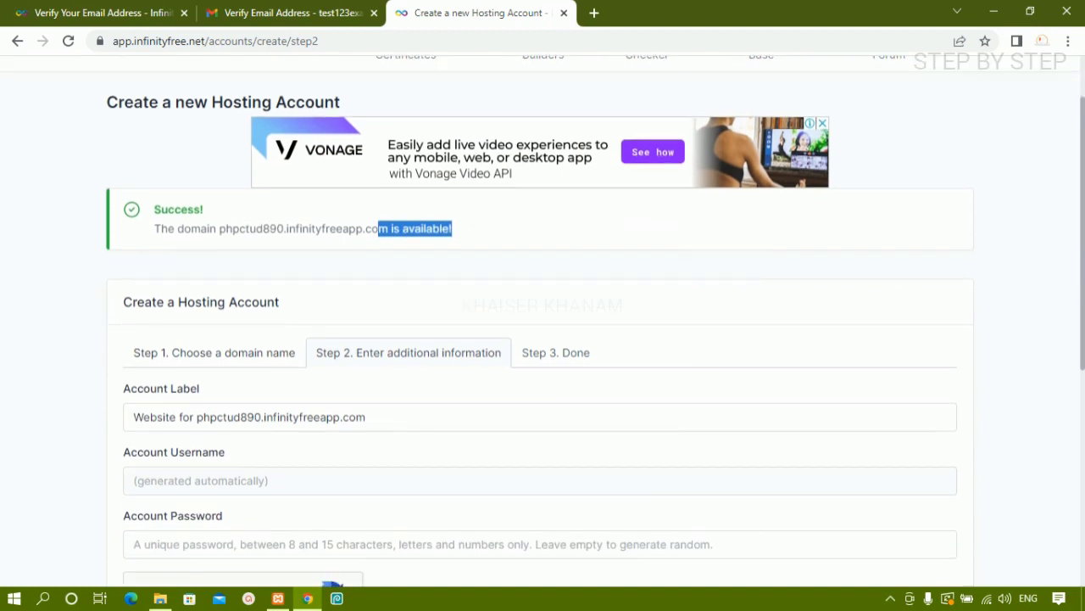
scroll(543, 339, "down", 1)
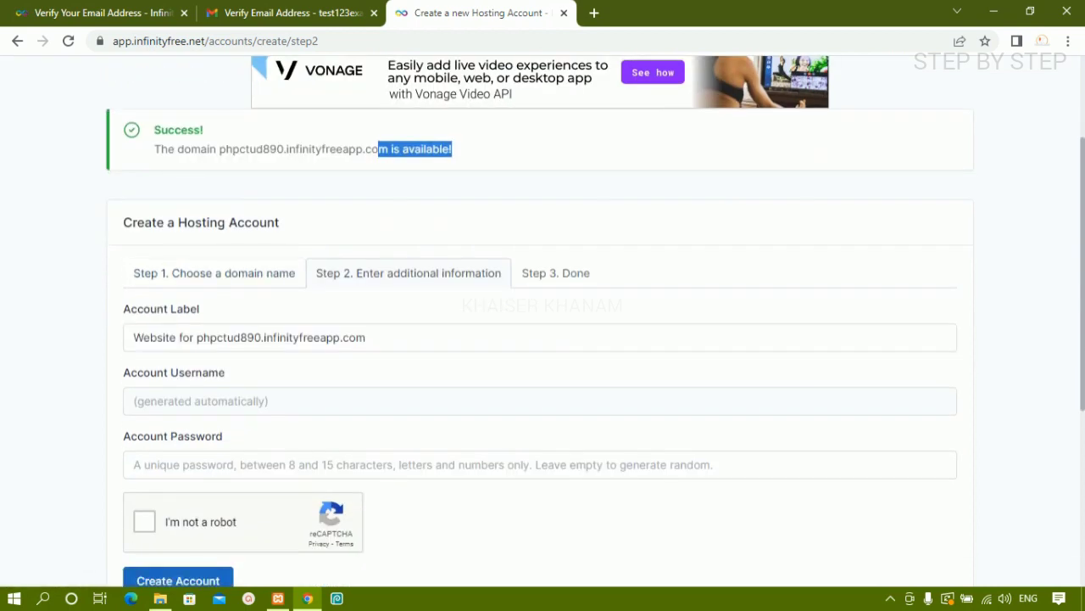
left_click(249, 336)
key("ctrl+a")
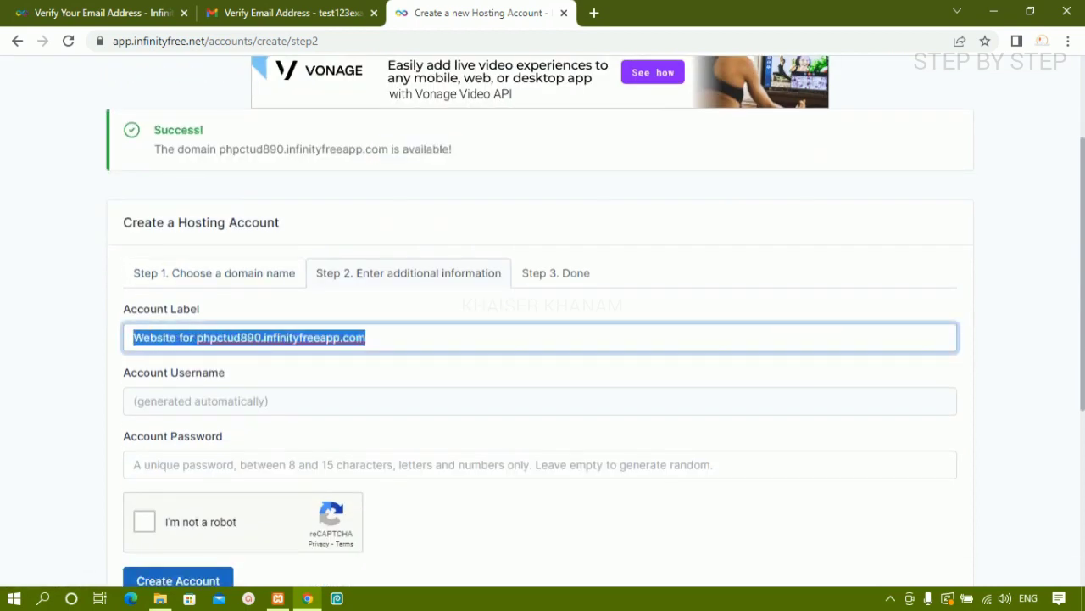
left_click_drag(196, 337, 366, 336)
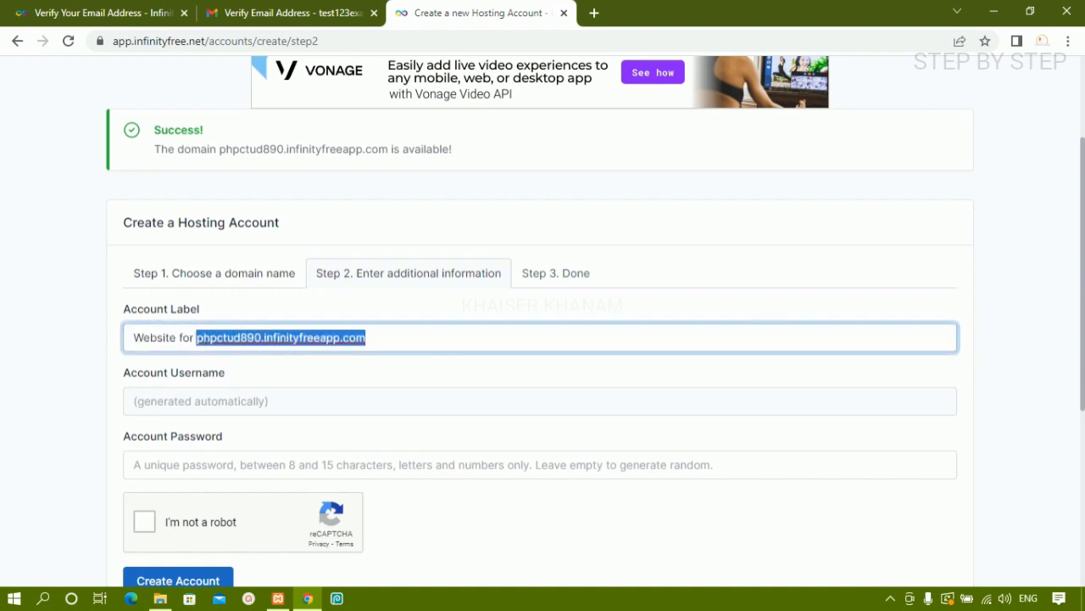
- Keep the auto-generated password, pass the reCAPTCHA, and create the hosting account
scroll(543, 339, "down", 1)
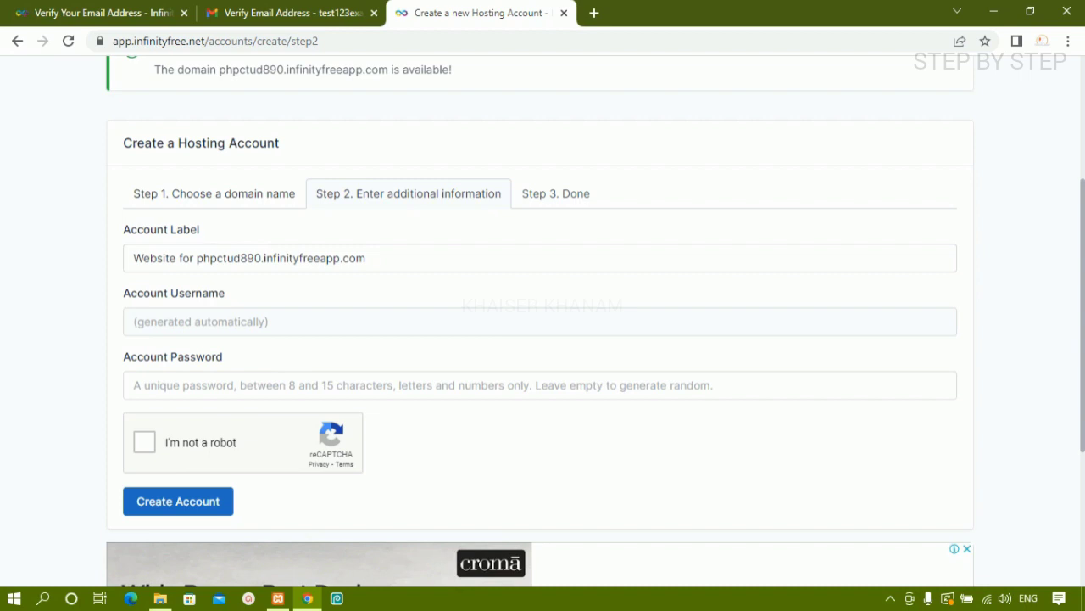
scroll(543, 322, "down", 1)
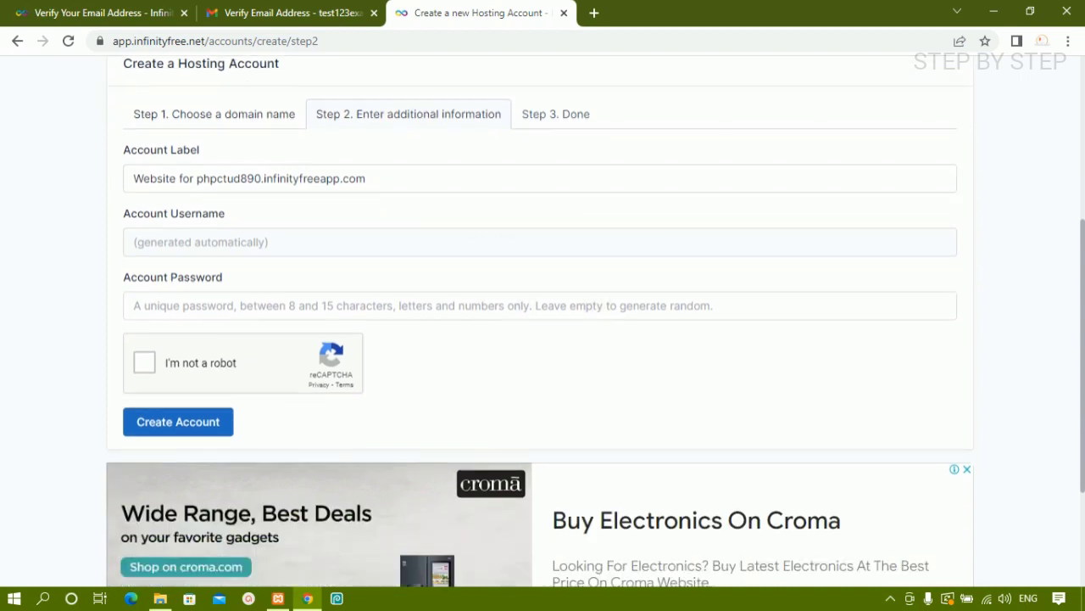
left_click(134, 306)
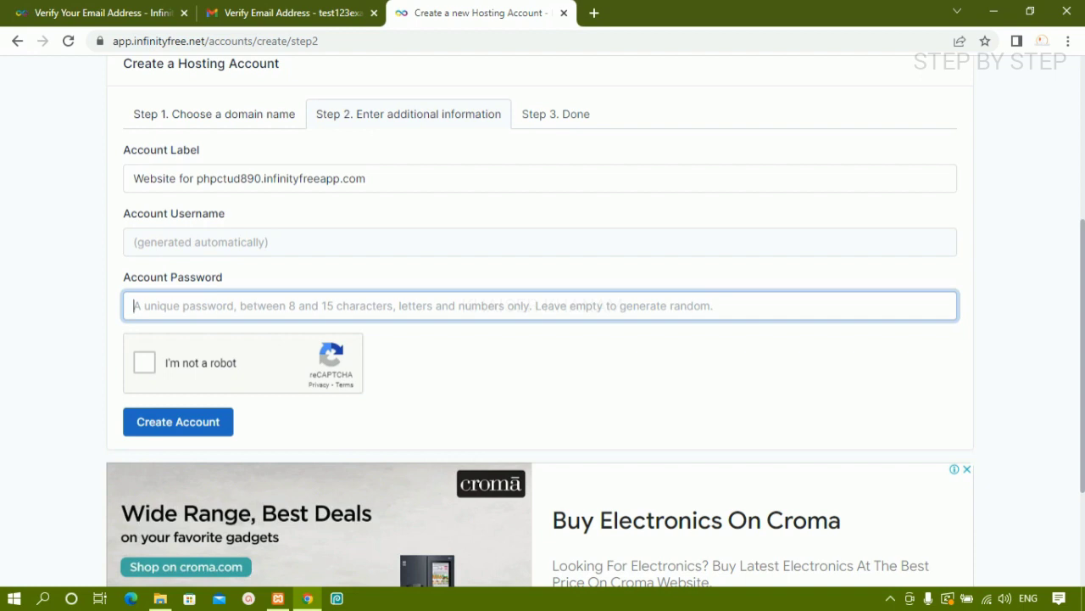
left_click(144, 362)
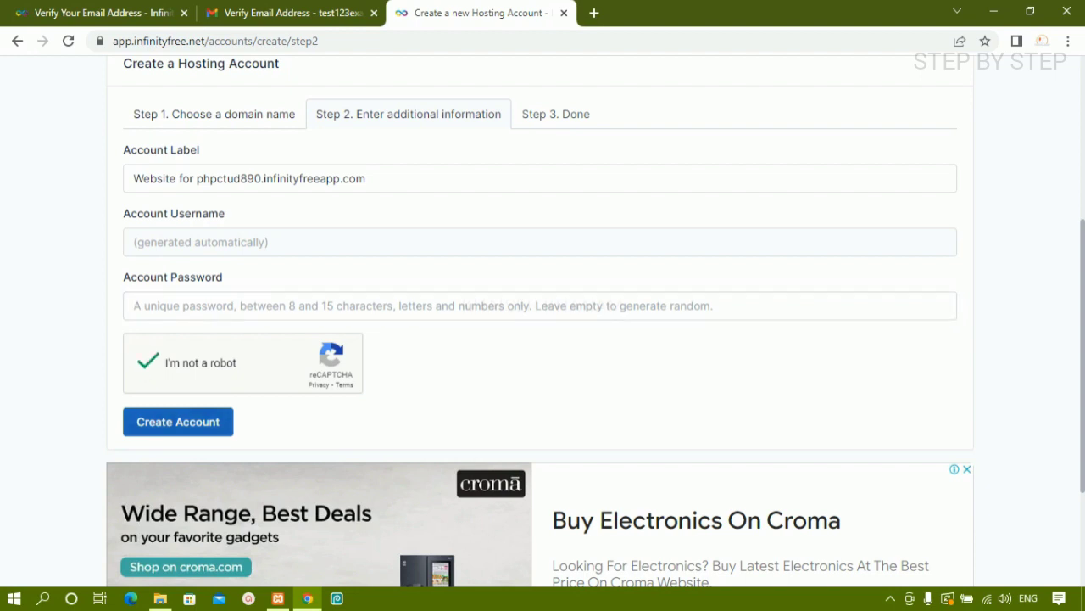
left_click(178, 422)
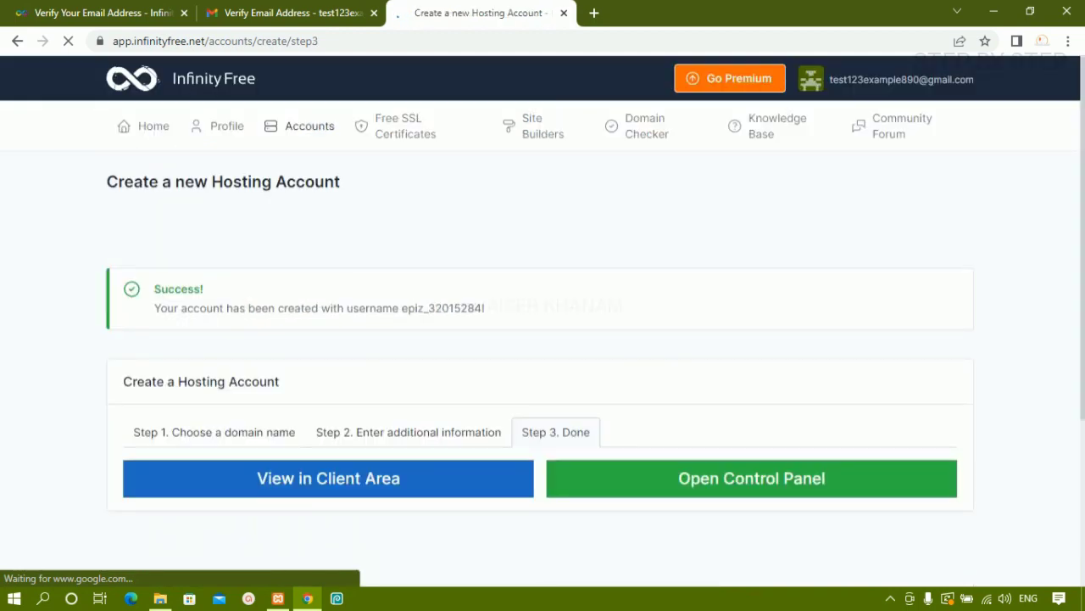
scroll(542, 321, "up", 1)
scroll(543, 340, "down", 3)
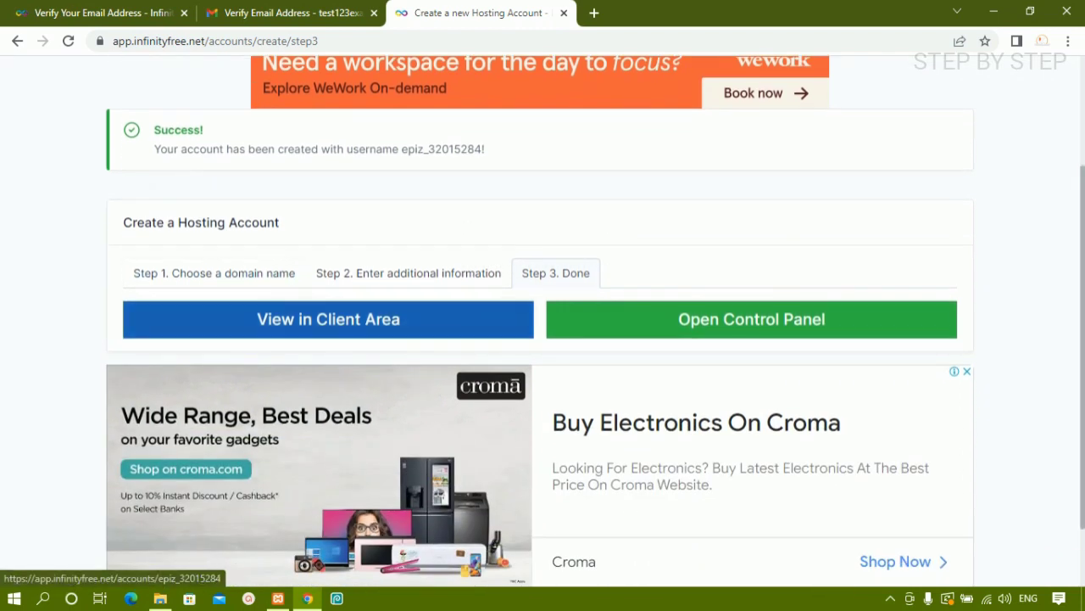
scroll(543, 339, "down", 1)
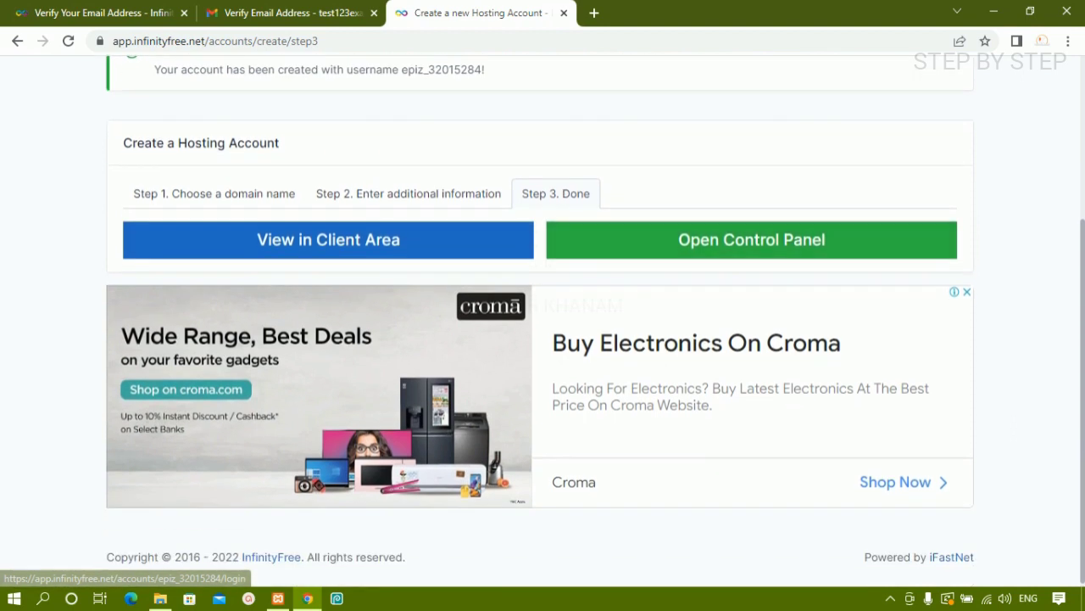
- Open the phpctud890.infinityfreeapp.com control panel and approve receiving service emails
left_click(759, 241)
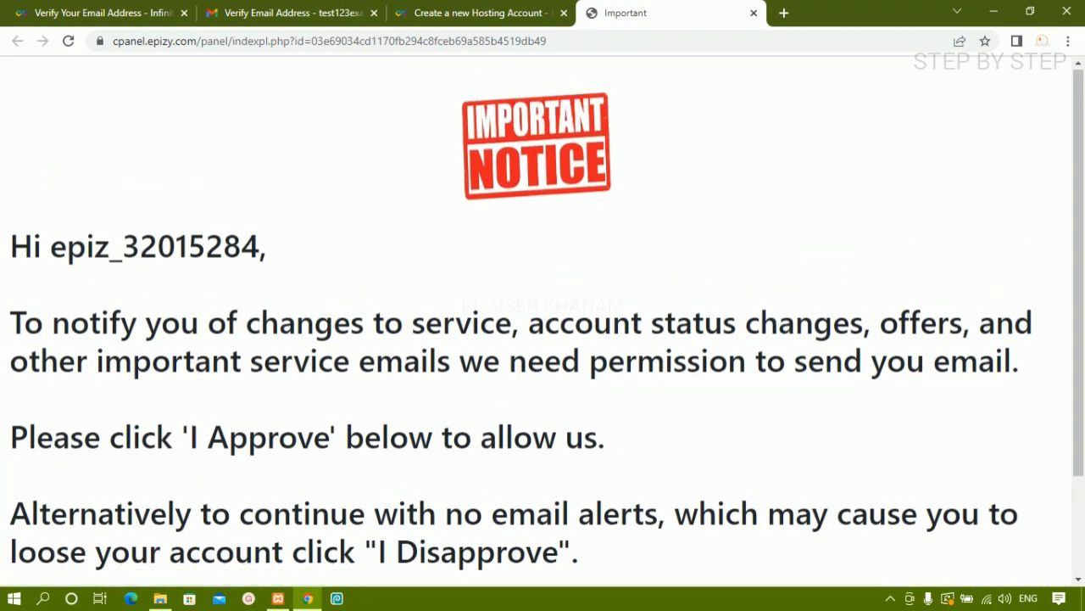
scroll(542, 322, "down", 1)
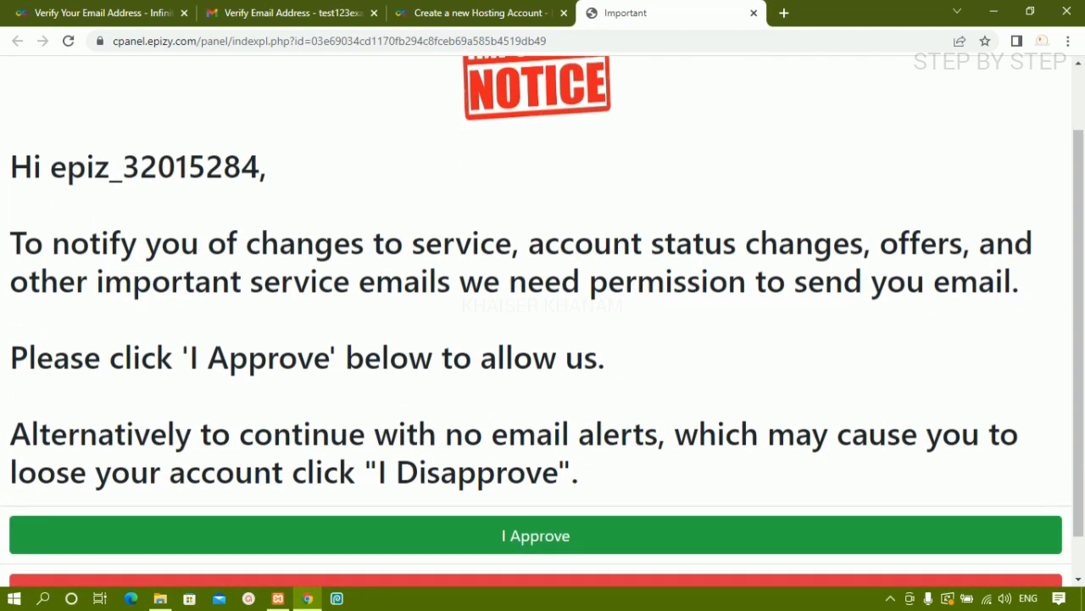
scroll(543, 322, "down", 1)
left_click(535, 487)
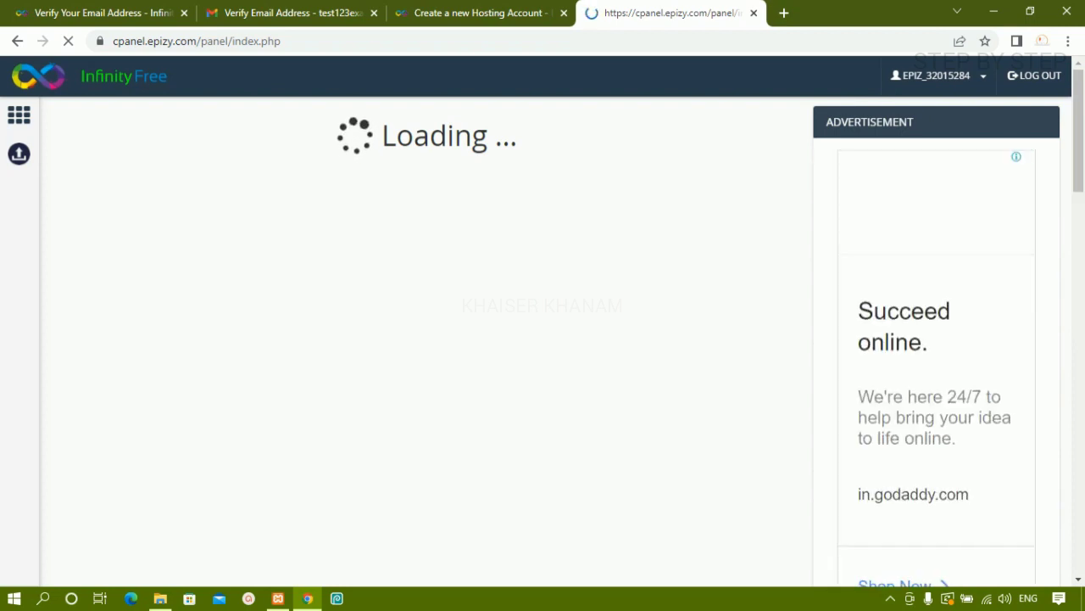
- Scroll the control panel to the Files section and launch the Online File Manager
scroll(424, 339, "down", 3)
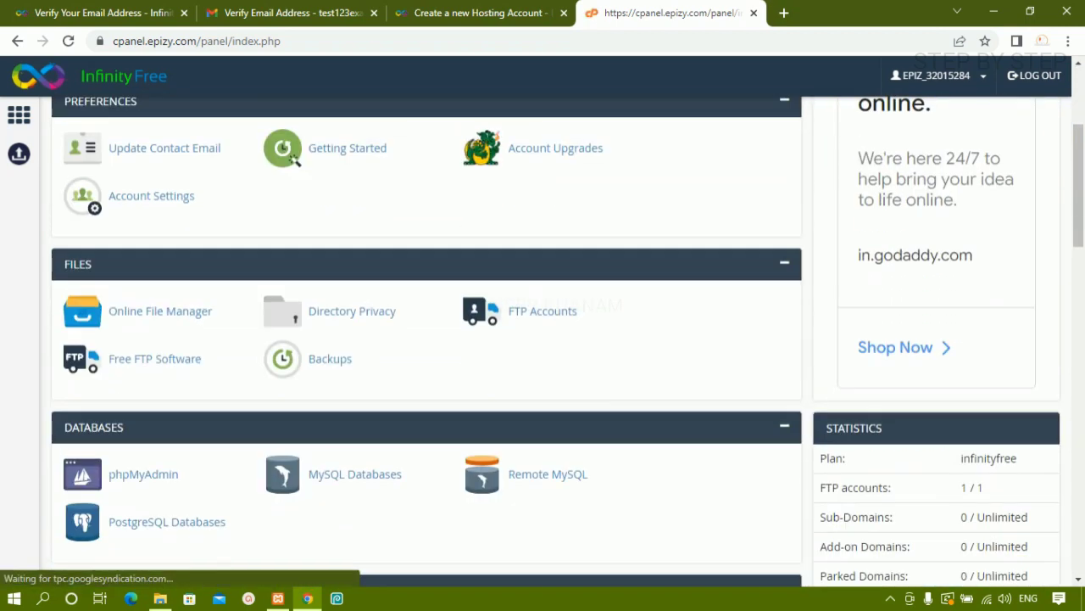
scroll(352, 316, "down", 1)
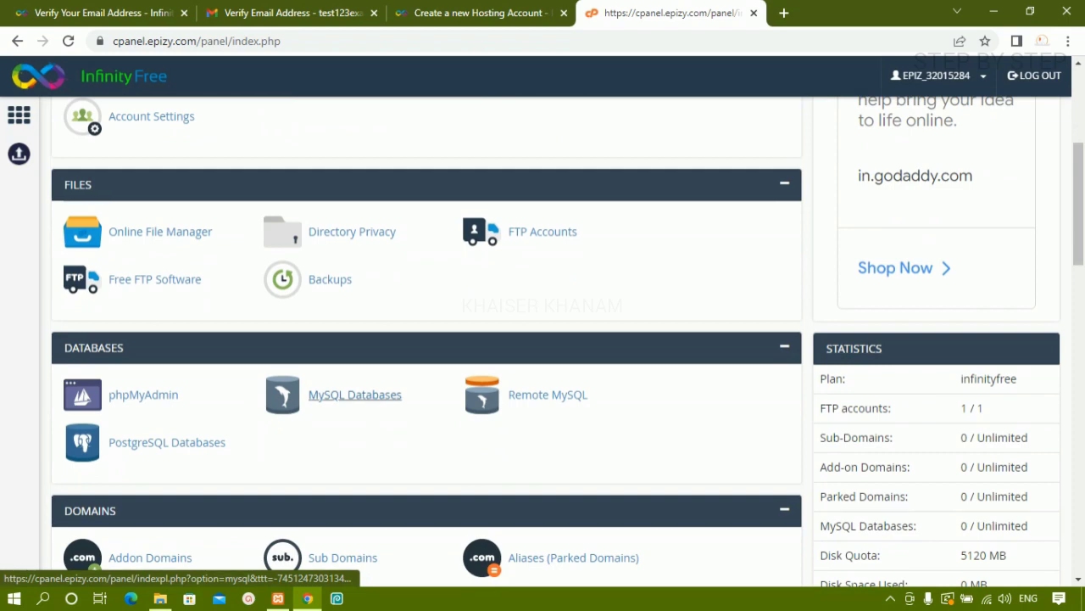
scroll(144, 395, "up", 1)
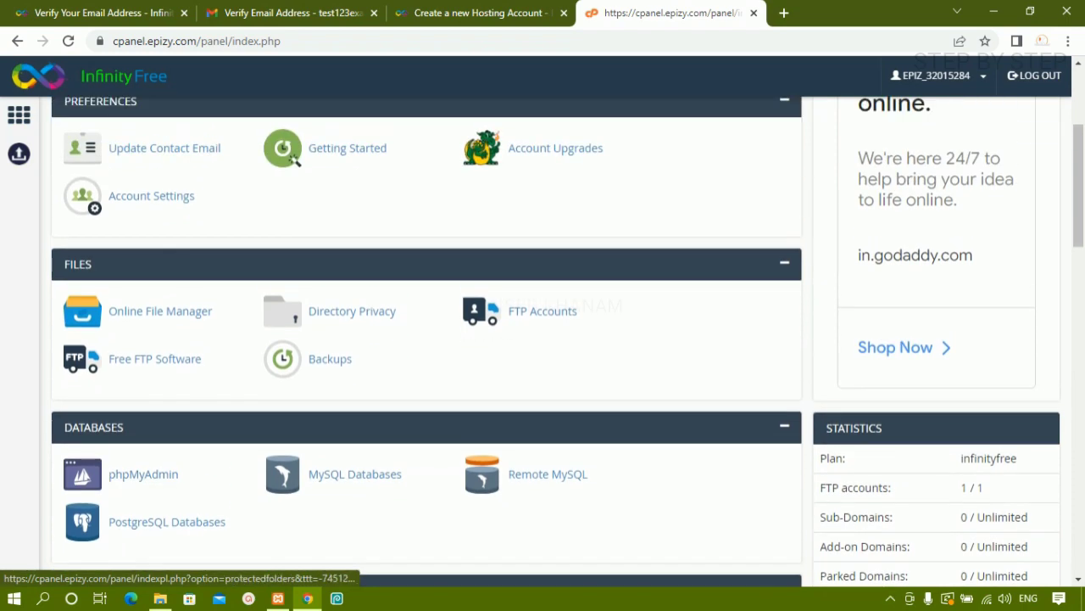
scroll(153, 361, "up", 1)
scroll(351, 254, "up", 1)
scroll(352, 254, "down", 6)
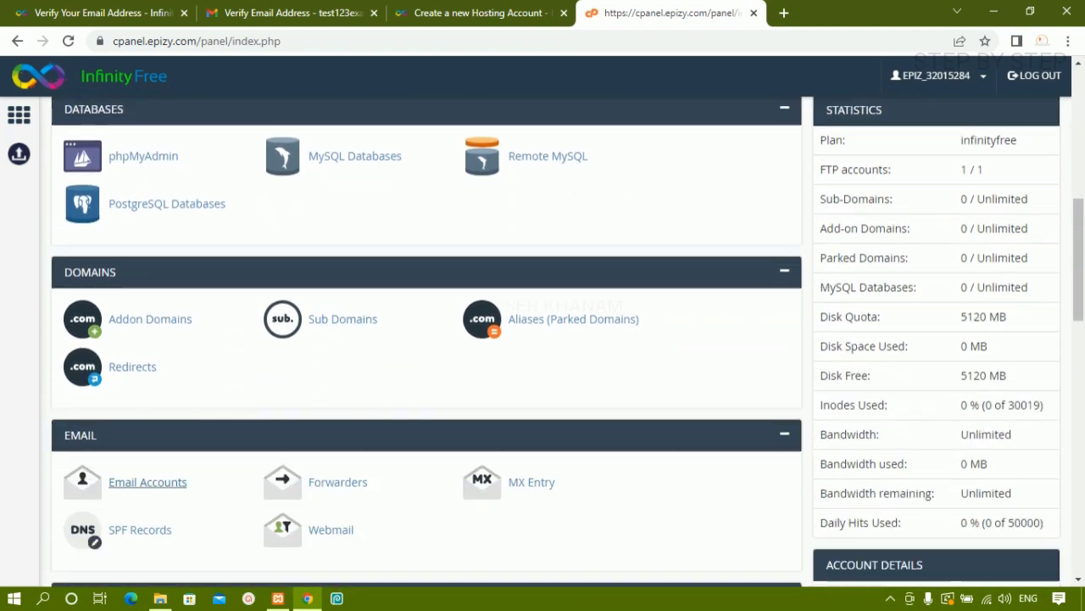
scroll(167, 278, "up", 1)
scroll(167, 278, "up", 4)
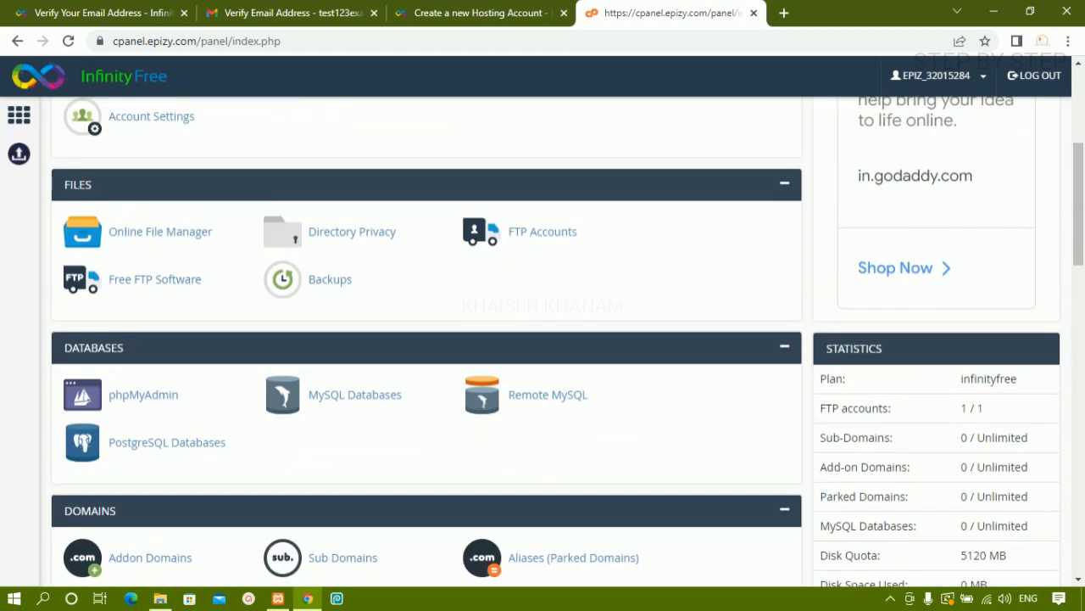
scroll(188, 509, "down", 1)
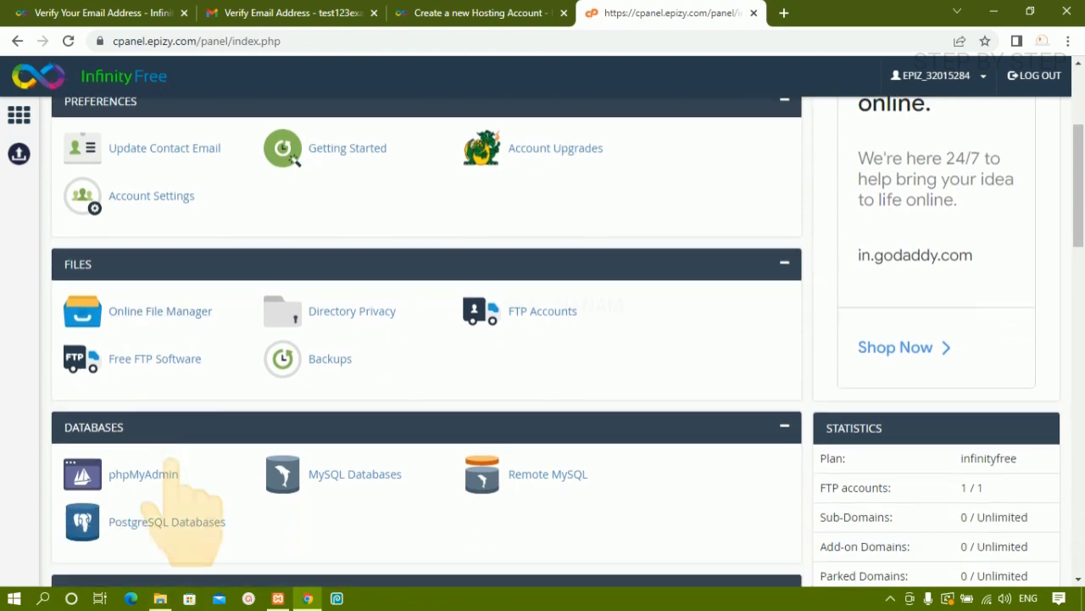
scroll(170, 398, "up", 2)
scroll(169, 398, "down", 1)
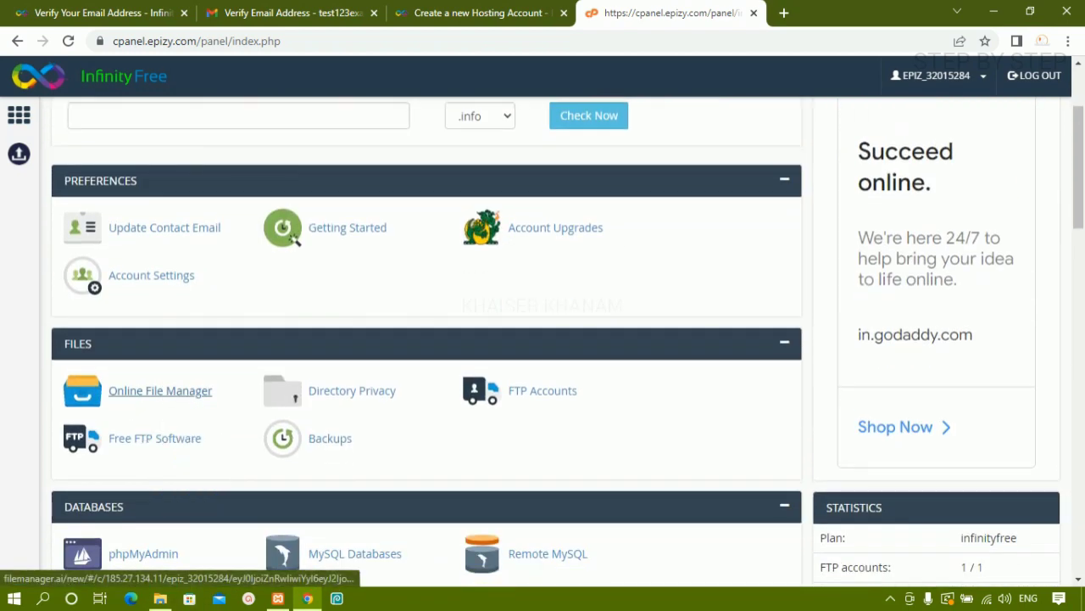
left_click(160, 391)
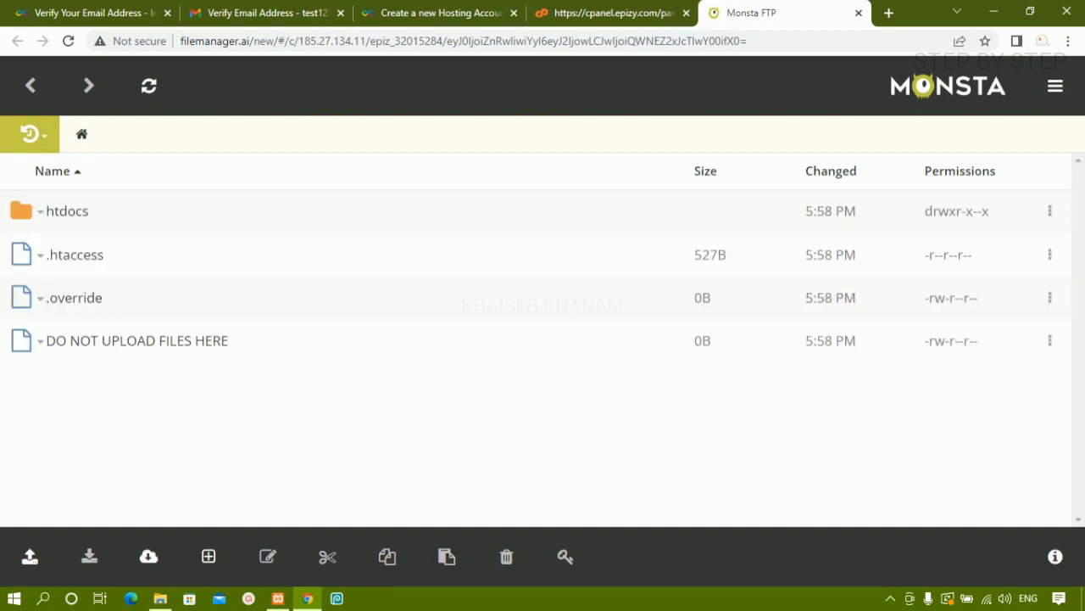
- Open the htdocs folder in Monsta FTP
left_click(67, 210)
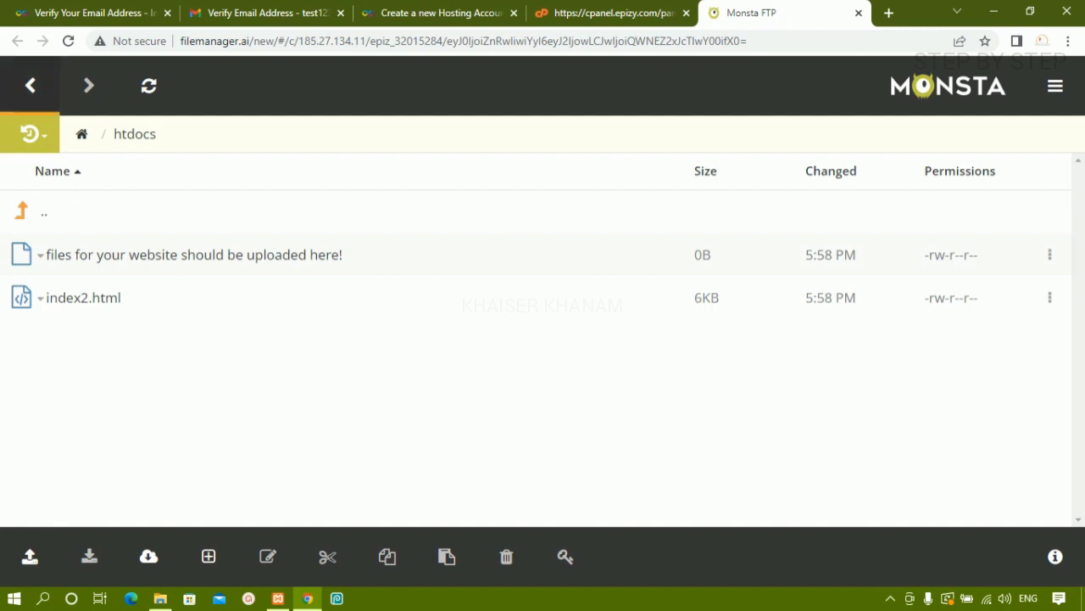
left_click(31, 85)
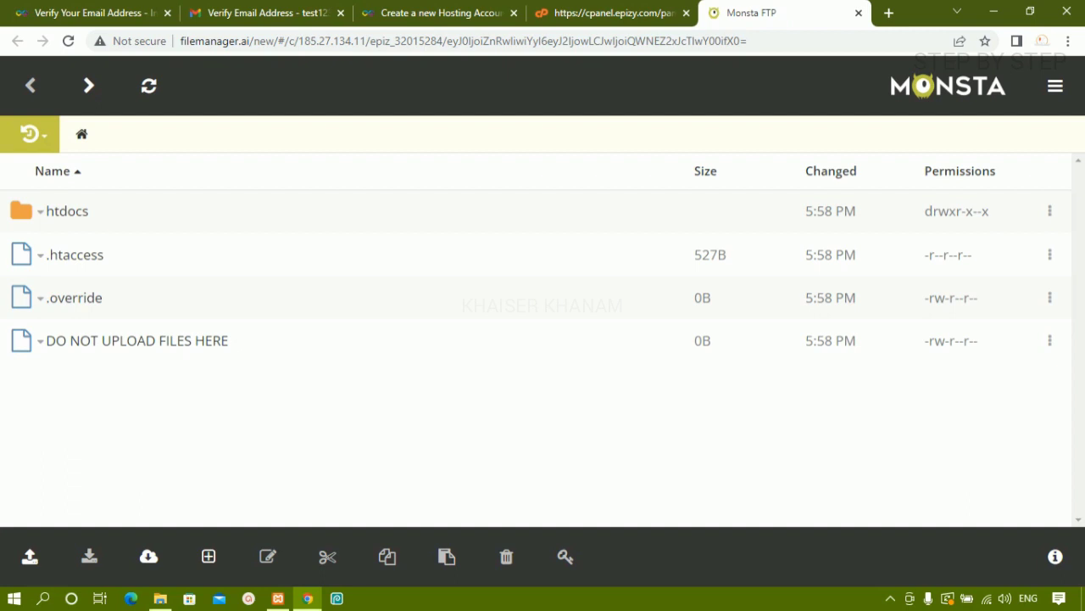
left_click(67, 210)
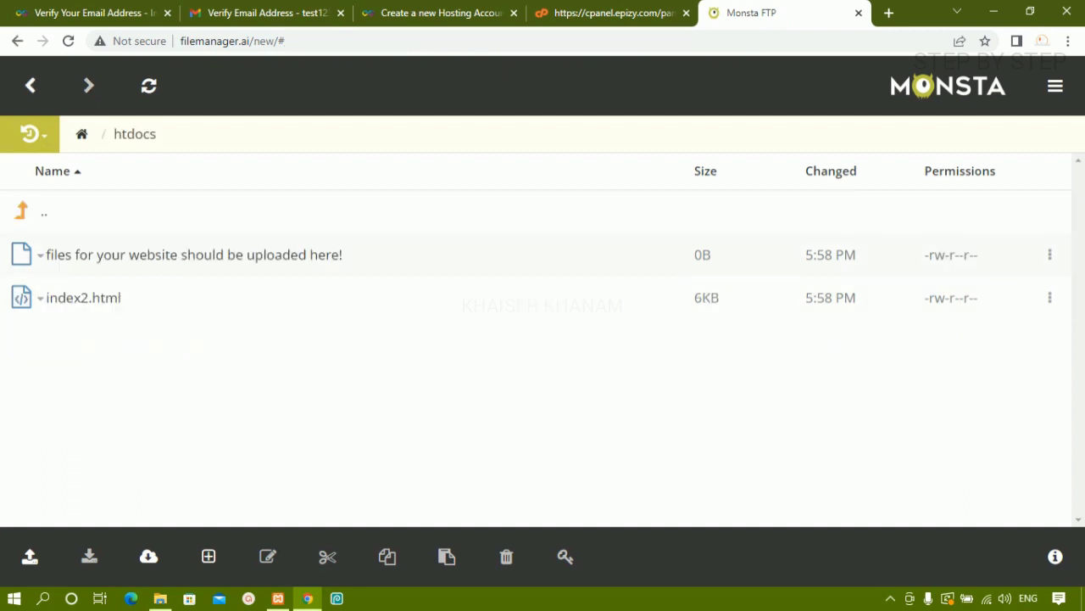
- Open the local xampp\htdocs\PHP_CRUD folder beside the browser, then index2.html's actions
left_click(160, 598)
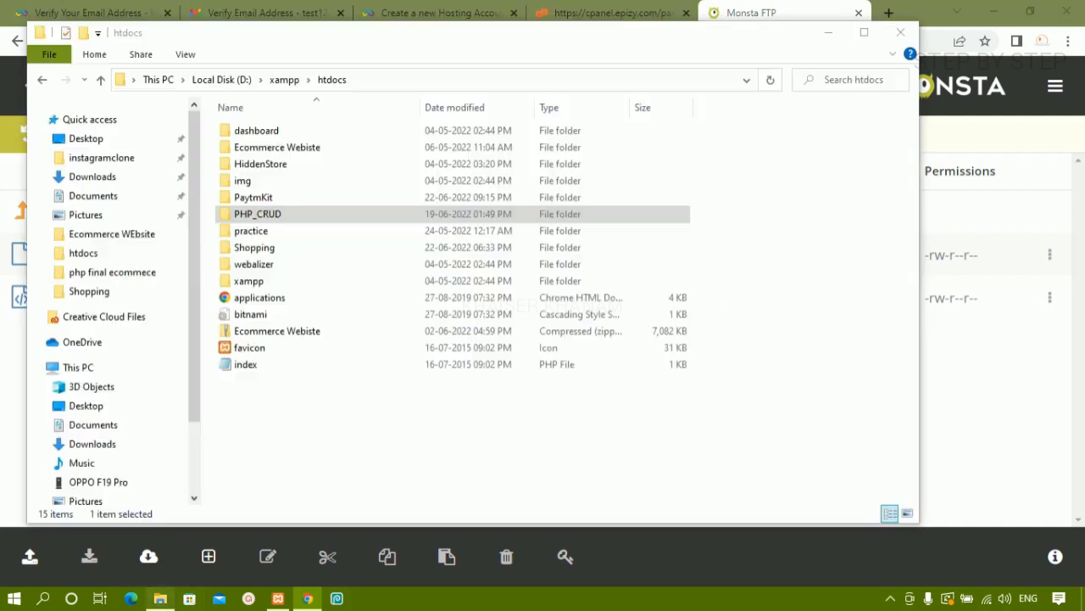
key("Return")
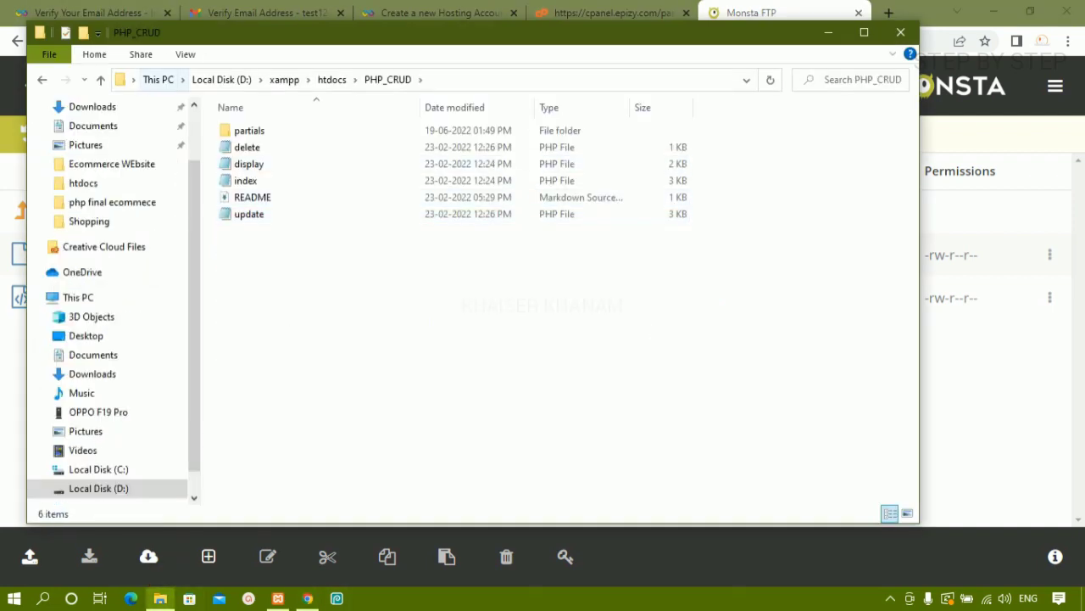
left_click_drag(254, 33, 501, 35)
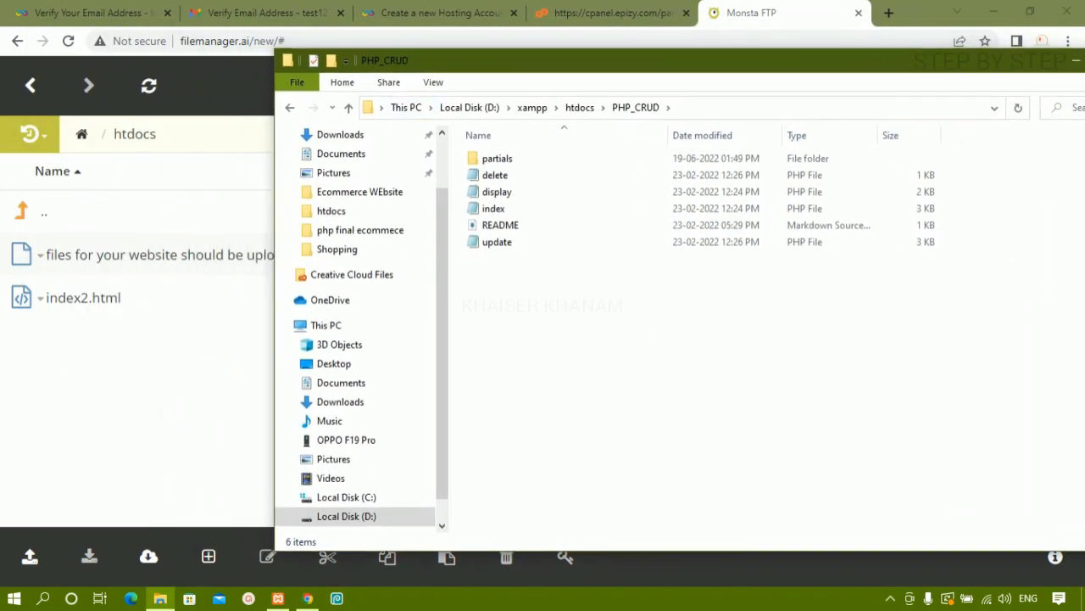
left_click(169, 382)
left_click(40, 298)
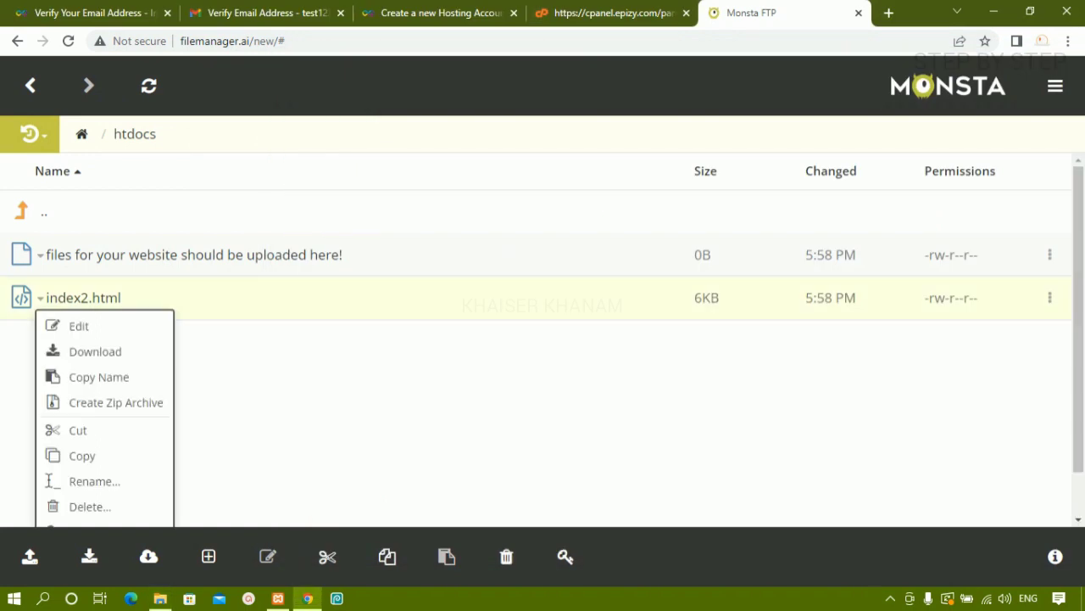
- Delete index2.html and the placeholder file from htdocs, then drag all six PHP_CRUD items in
left_click(85, 507)
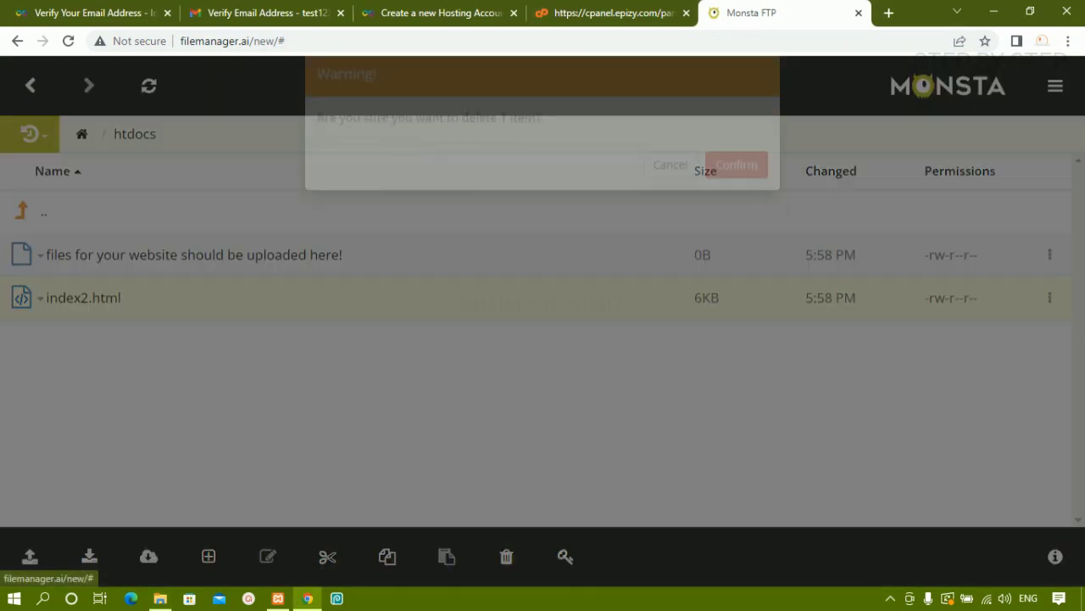
left_click(737, 192)
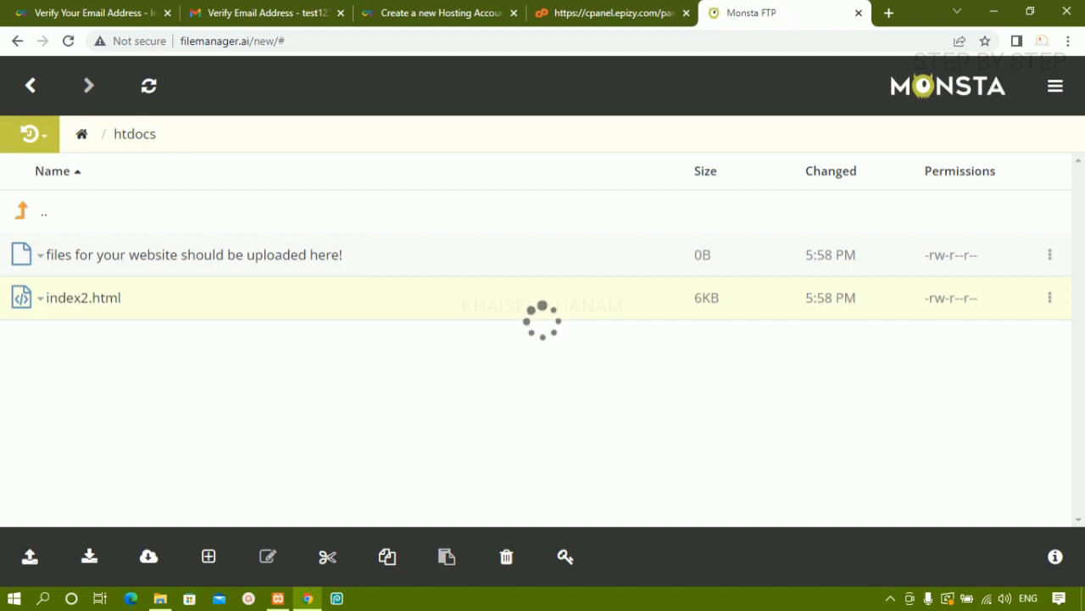
right_click(146, 256)
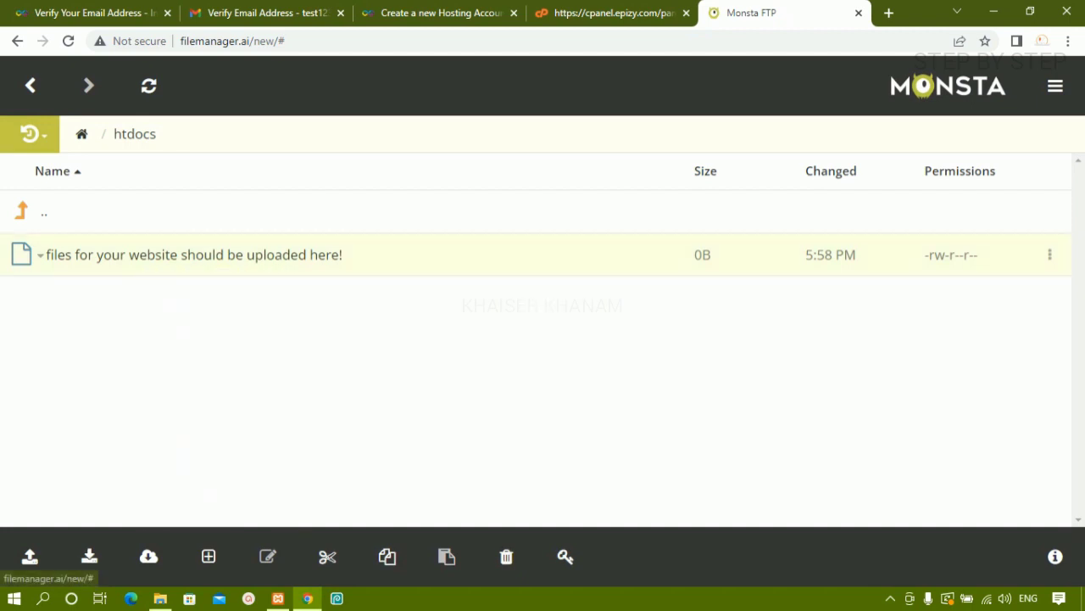
left_click(200, 466)
left_click(737, 192)
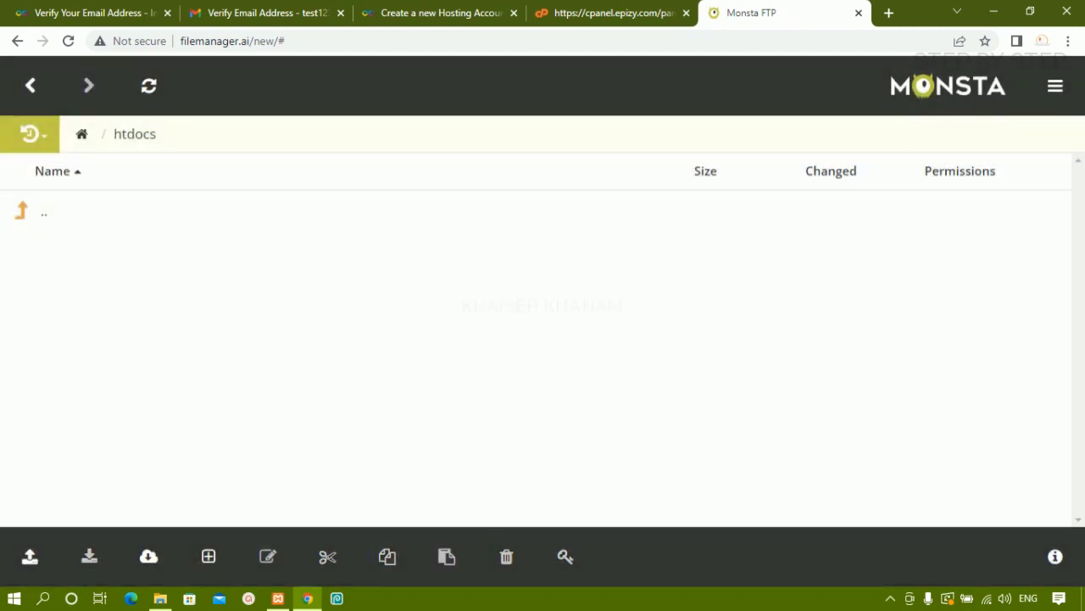
left_click(160, 598)
left_click_drag(574, 307, 93, 381)
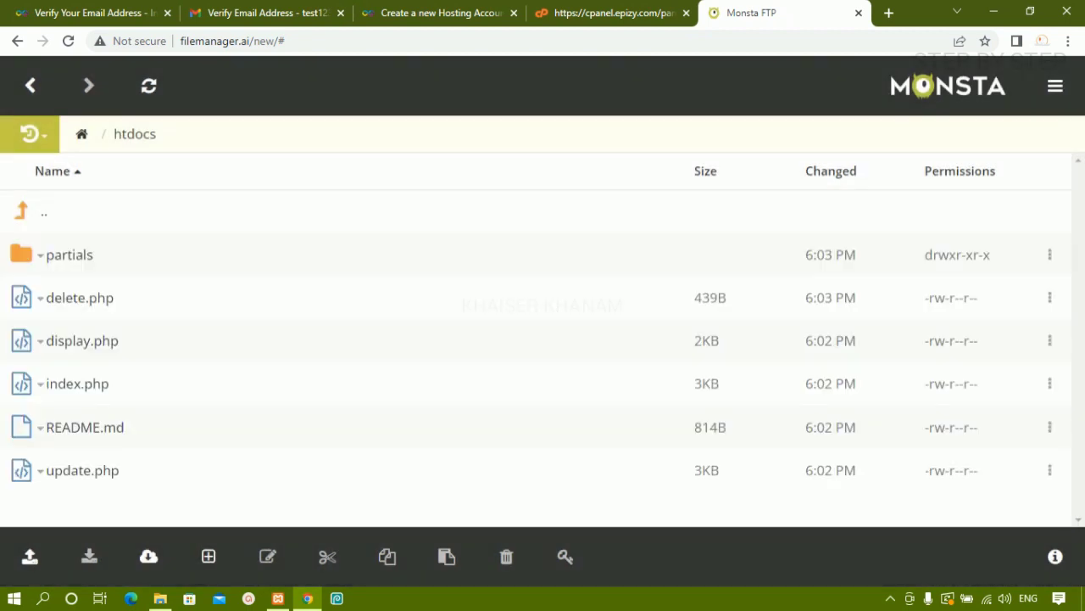
- In the control panel's MySQL Databases page, create a database named crudoperation
left_click(615, 13)
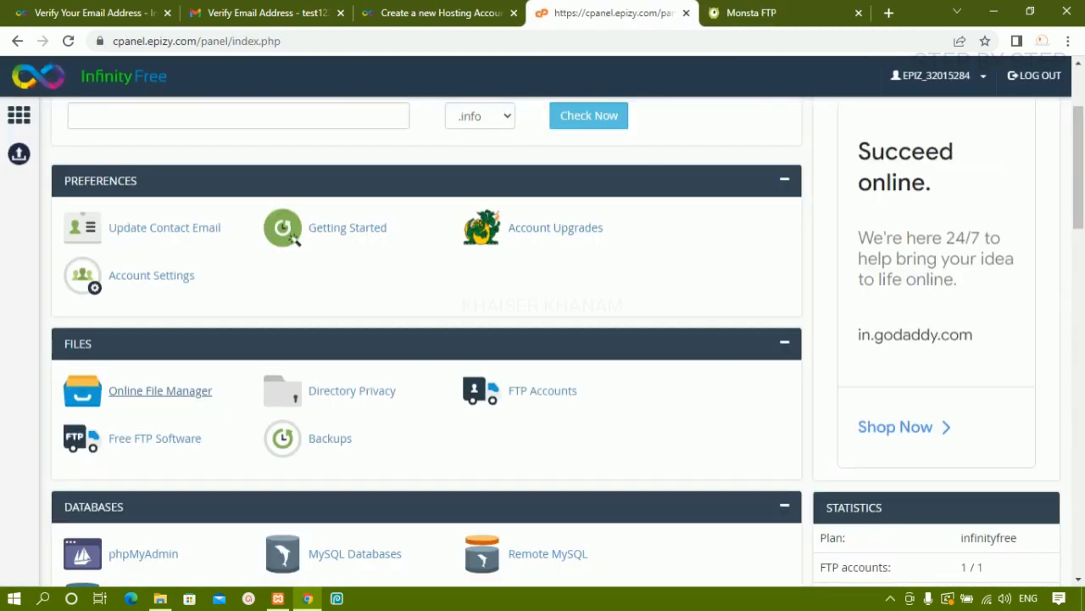
scroll(161, 390, "down", 1)
left_click(354, 474)
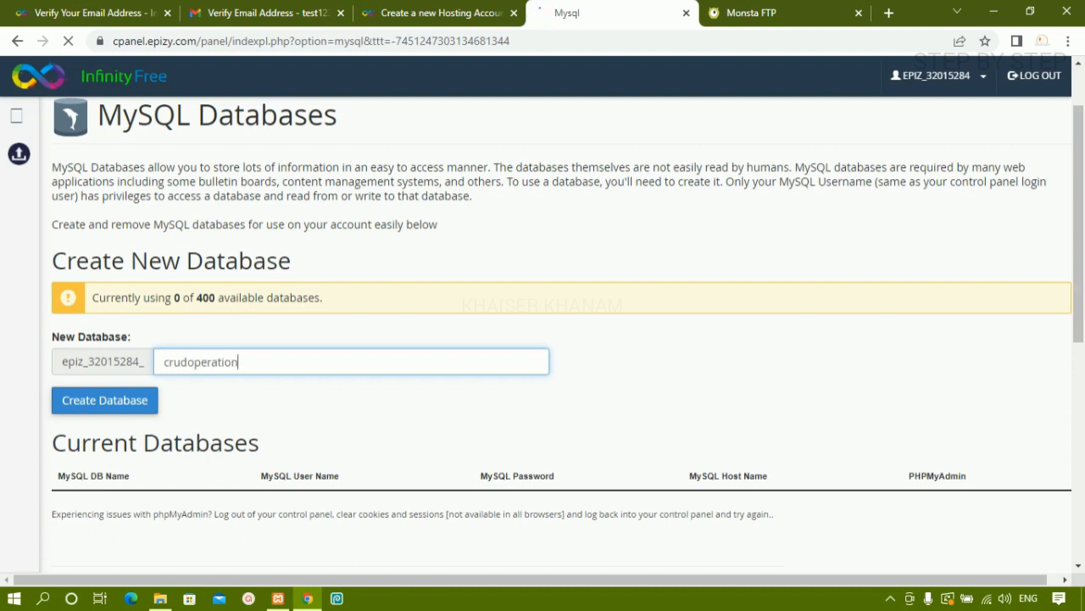
key("Tab")
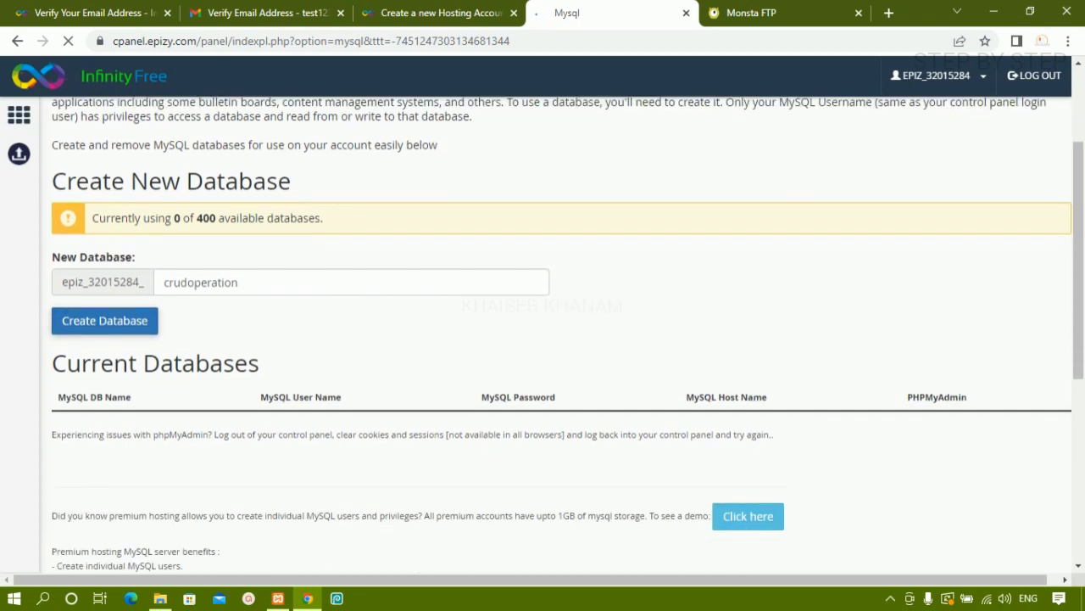
- Select and copy the crudoperation row's connection details, including host sql207.epizy.com
scroll(560, 340, "down", 1)
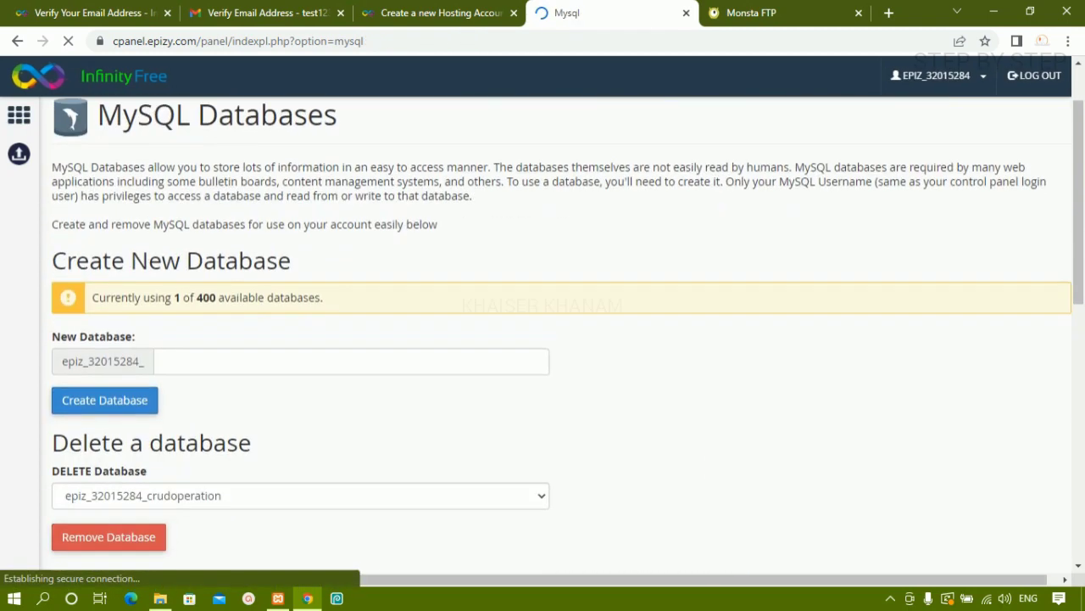
scroll(560, 339, "down", 1)
scroll(560, 339, "down", 2)
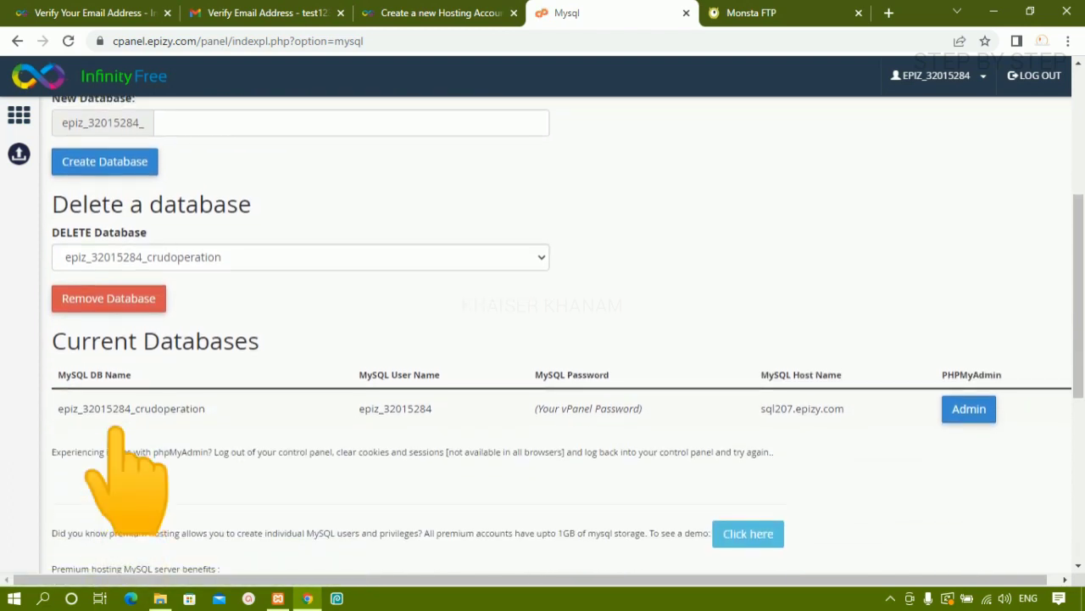
left_click_drag(549, 408, 624, 408)
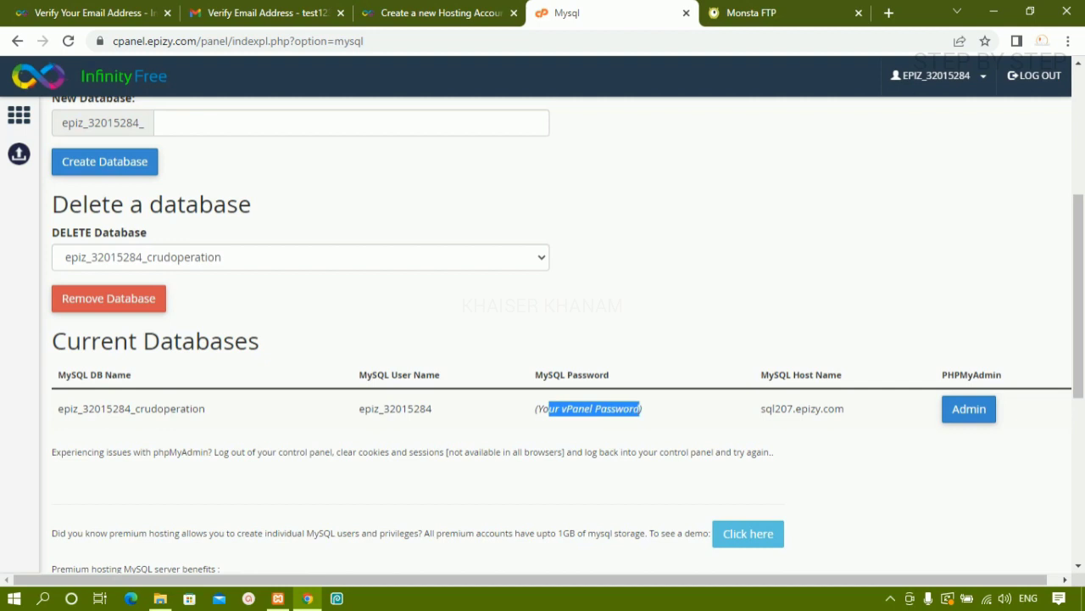
left_click_drag(358, 408, 431, 408)
left_click_drag(206, 408, 848, 408)
key("ctrl+c")
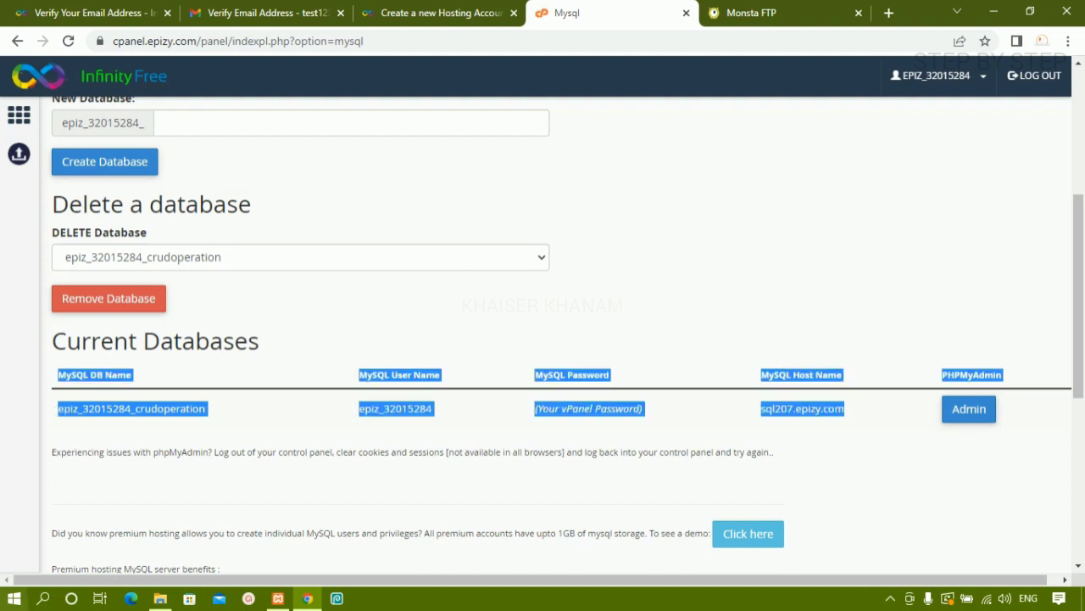
- Paste the database connection details into a new Notepad note, then open crudoperation in phpMyAdmin
left_click(42, 598)
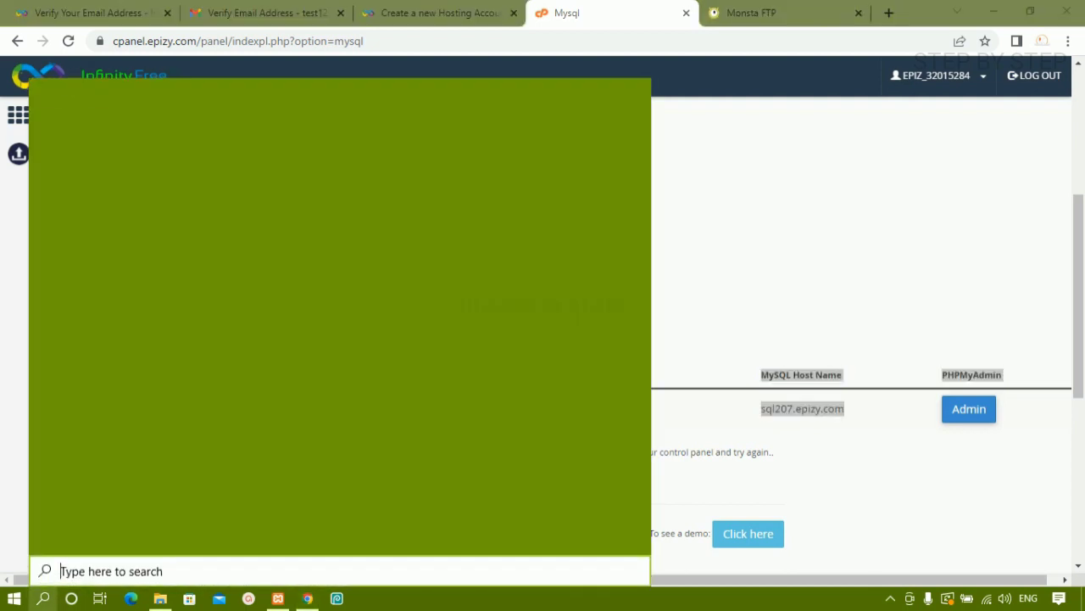
type("no")
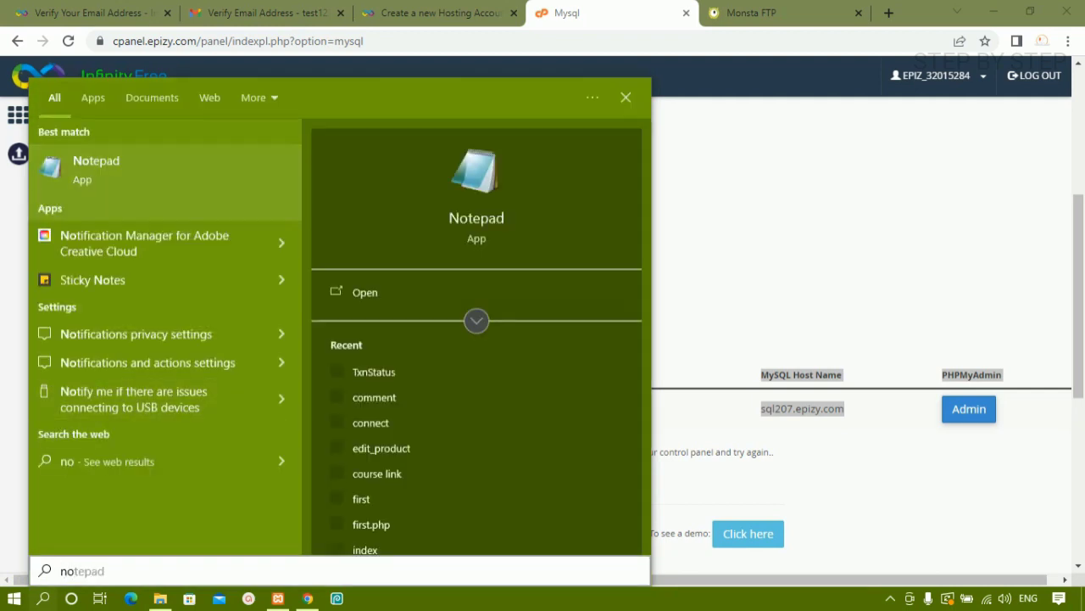
key("Return")
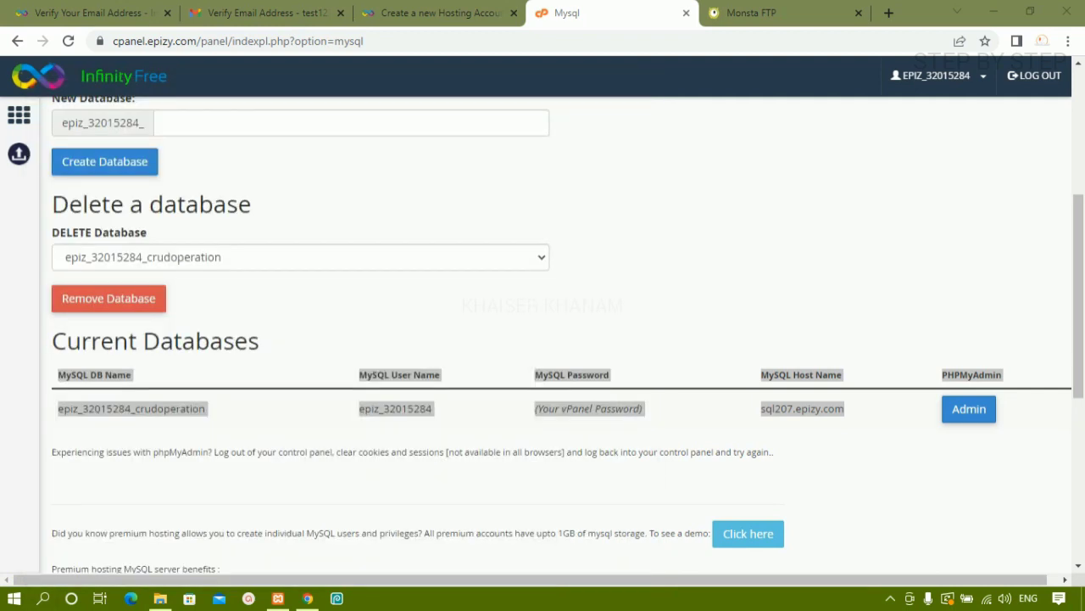
key("ctrl+v")
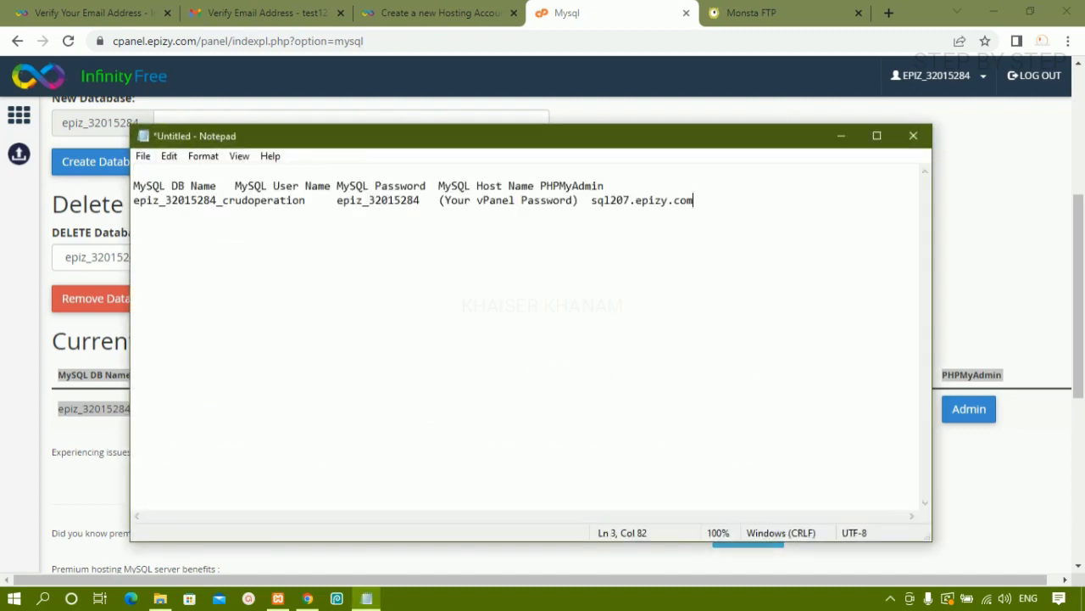
left_click(841, 136)
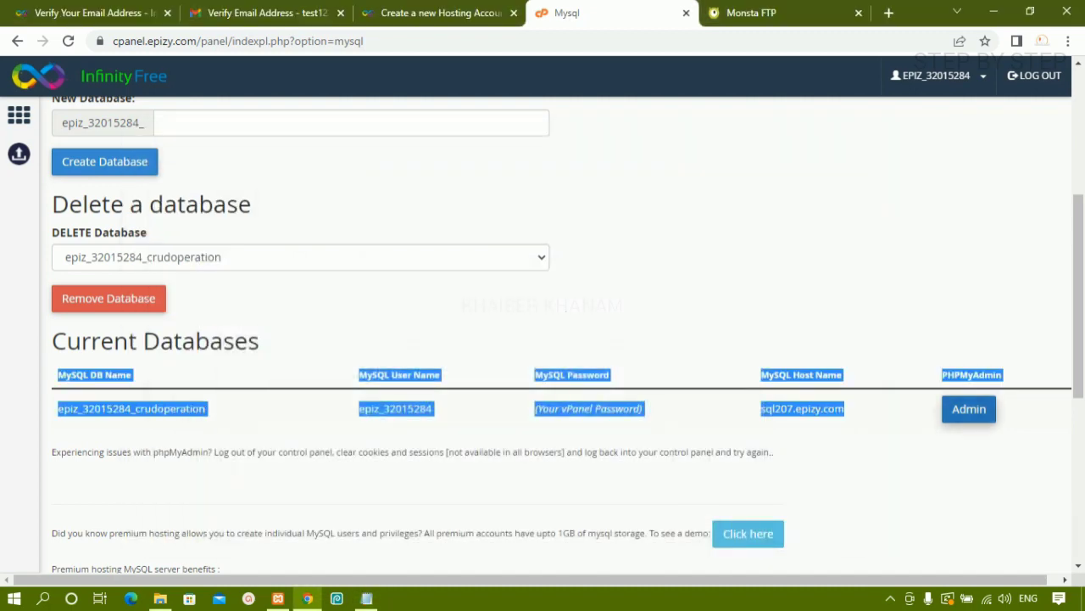
left_click(969, 408)
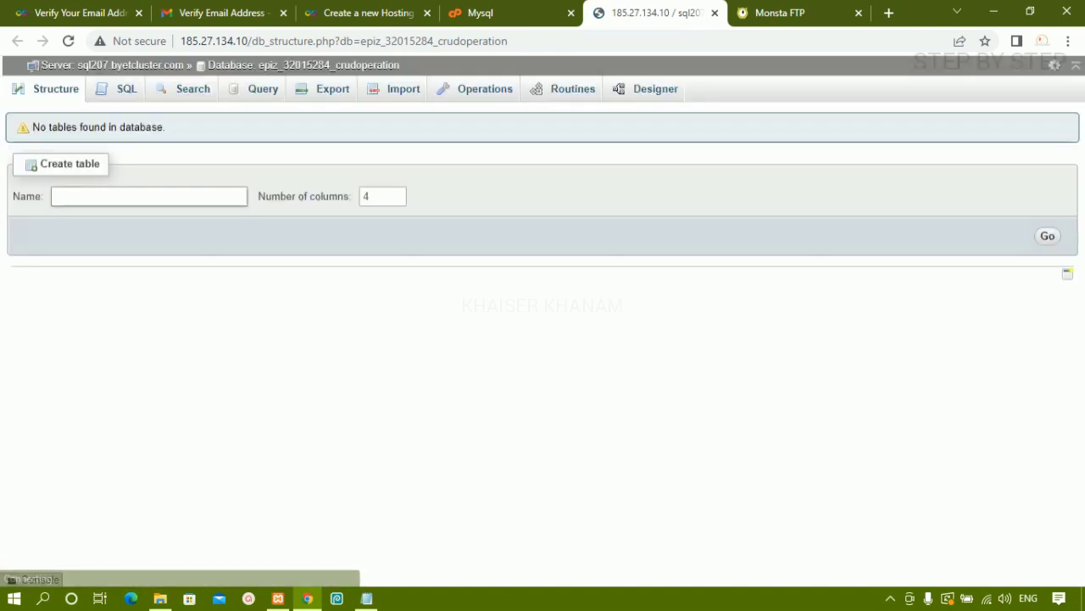
- Start a new table named crud with 5 columns
key("Down")
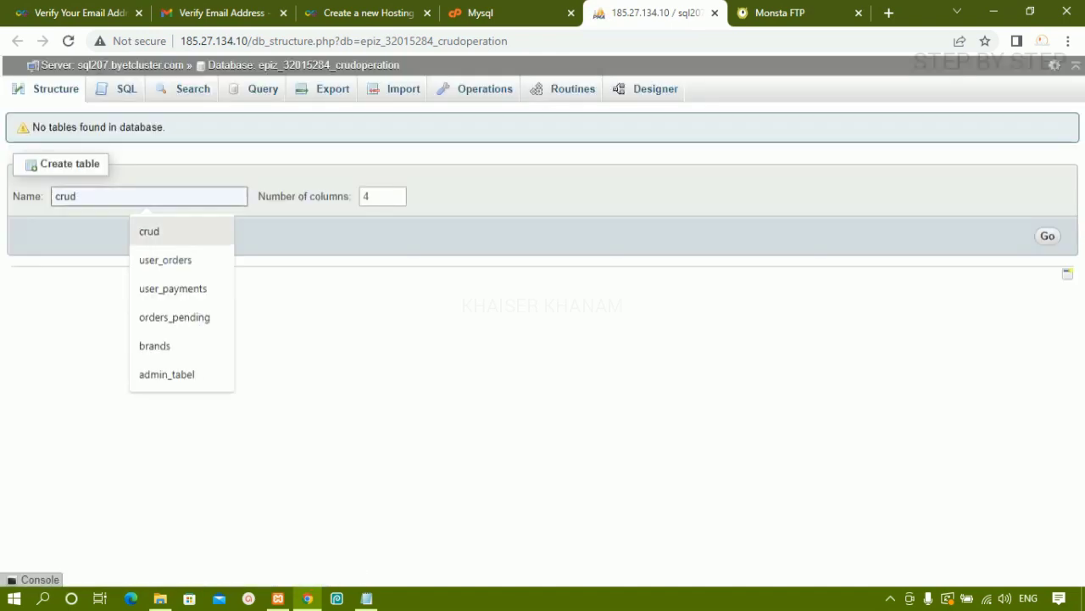
key("Return")
key("Tab")
type("5")
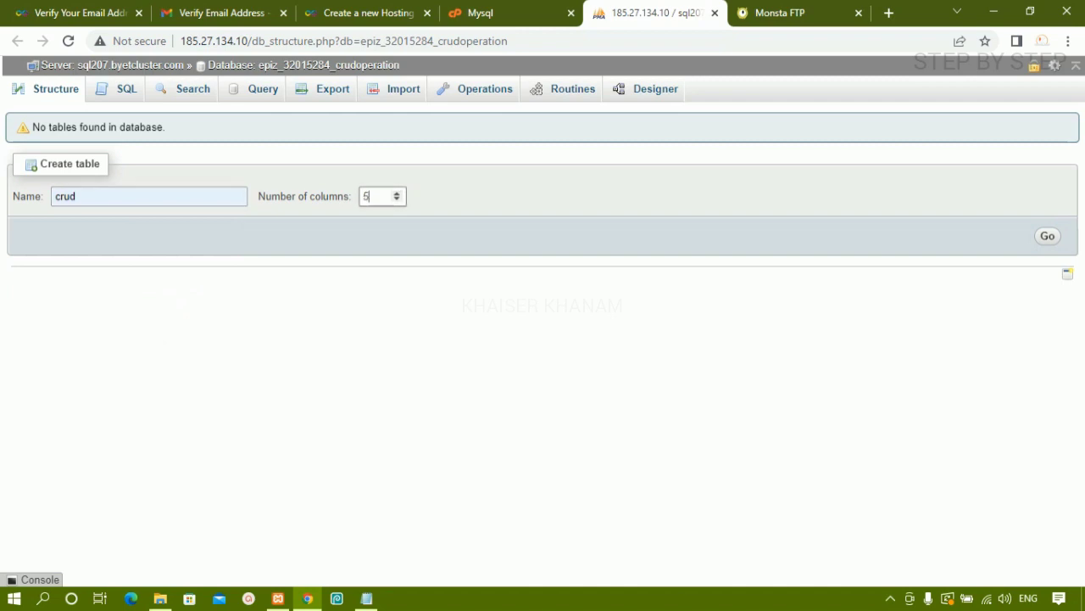
key("Tab")
key("Return")
- Name the five columns id, username, email, mobile and password
key("Down")
key("Down")
key("Down")
key("Down")
key("Return")
left_click(64, 217)
key("Down")
key("Down")
key("Return")
left_click(64, 248)
key("Down")
key("Down")
key("Return")
left_click(64, 280)
key("Down")
key("Down")
key("Up")
key("Return")
left_click(65, 311)
key("Down")
key("Return")
- Set username, email, mobile and password columns to type VARCHAR
left_click(184, 218)
left_click(165, 245)
left_click(184, 248)
left_click(164, 279)
left_click(184, 280)
left_click(164, 306)
left_click(184, 311)
left_click(165, 338)
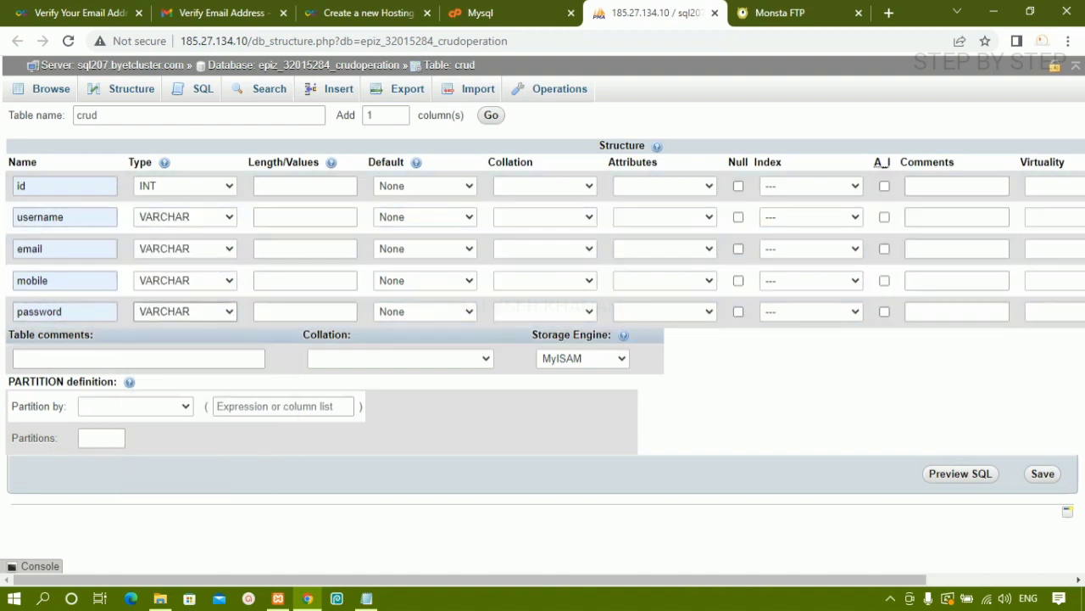
scroll(542, 340, "right", 1)
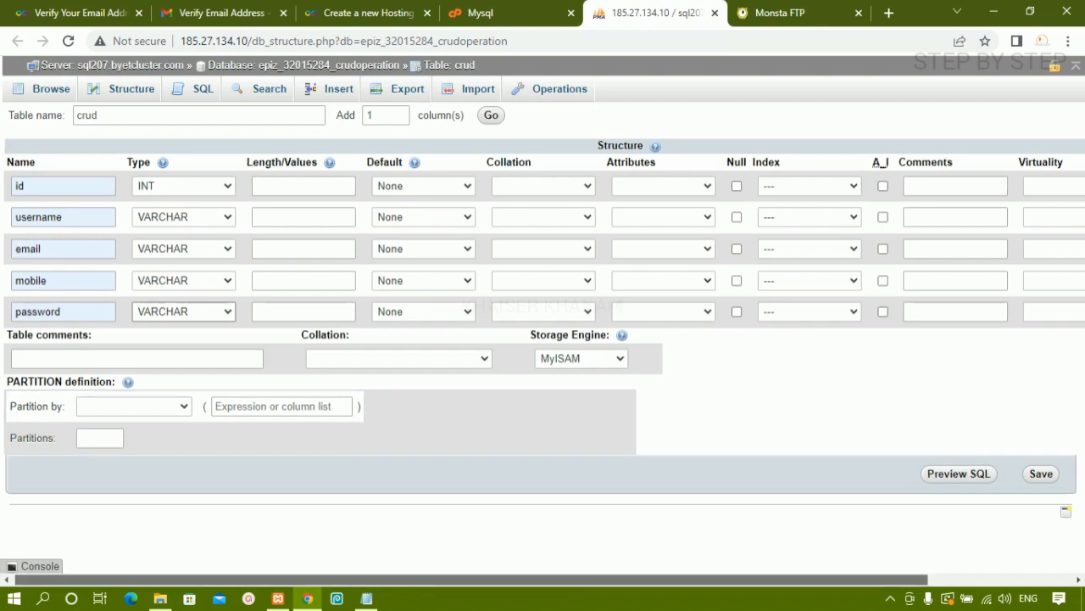
scroll(543, 340, "right", 2)
- Make id an auto-increment primary key, set lengths 100, 200, 255, 255, and save the table
left_click(831, 185)
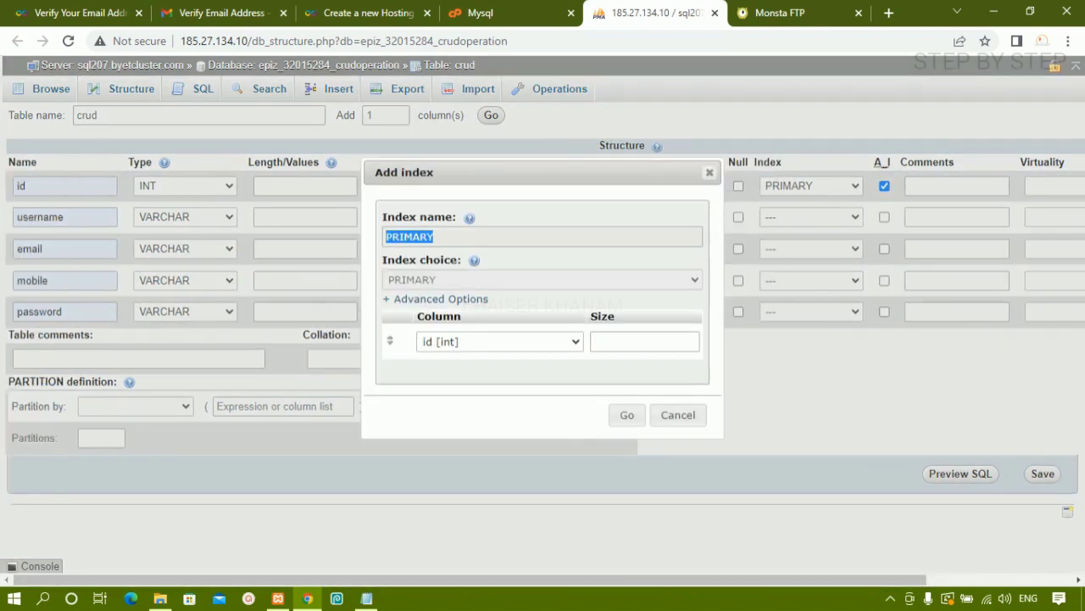
left_click(627, 415)
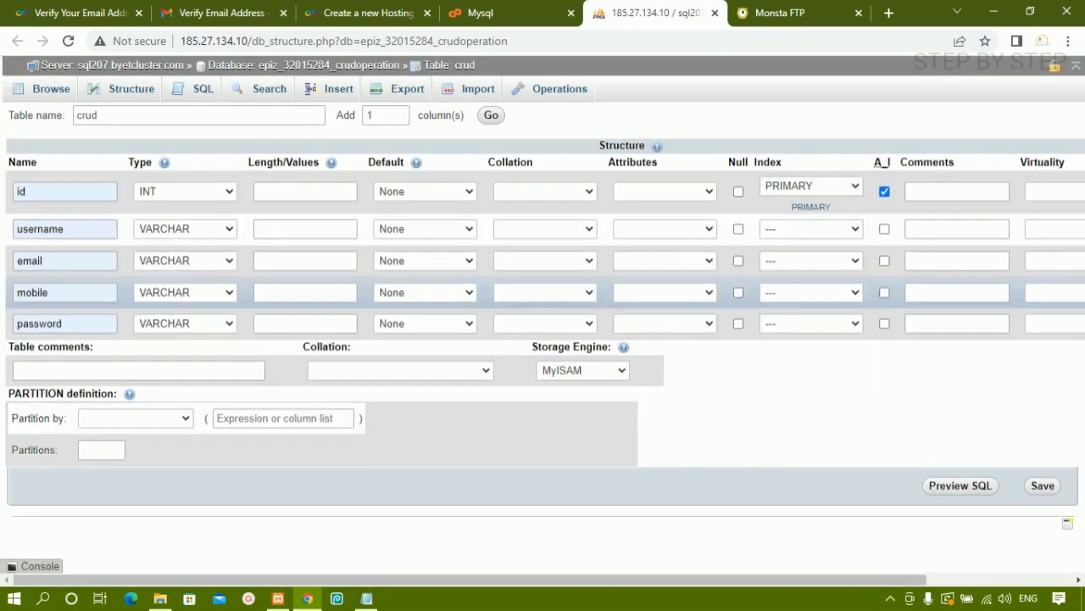
left_click(305, 228)
key("Down")
key("Tab")
type("200")
key("Tab")
key("Down")
key("Tab")
key("Down")
key("Return")
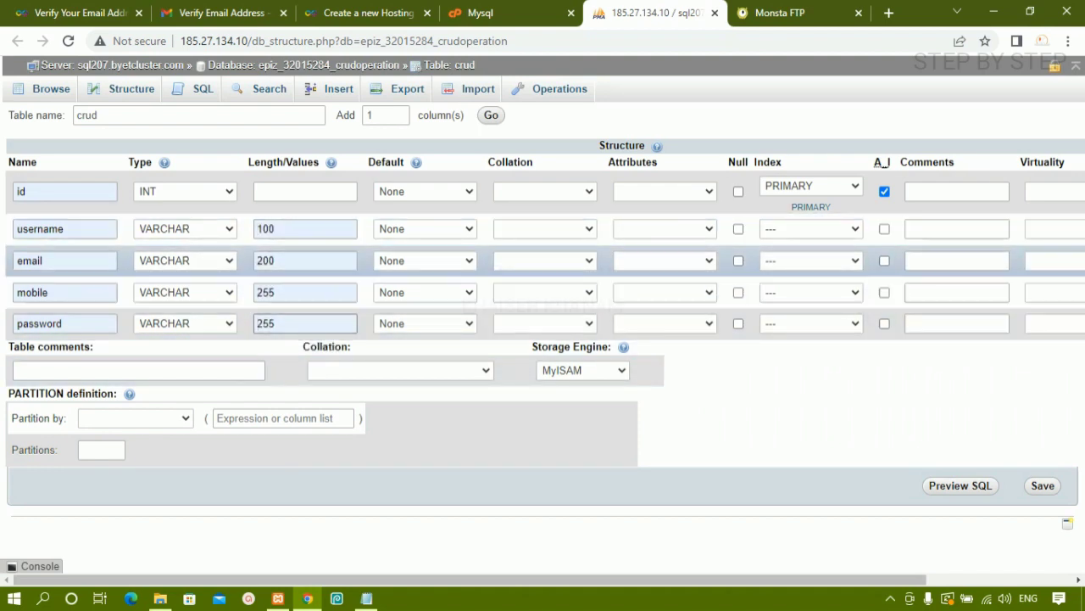
left_click(1043, 485)
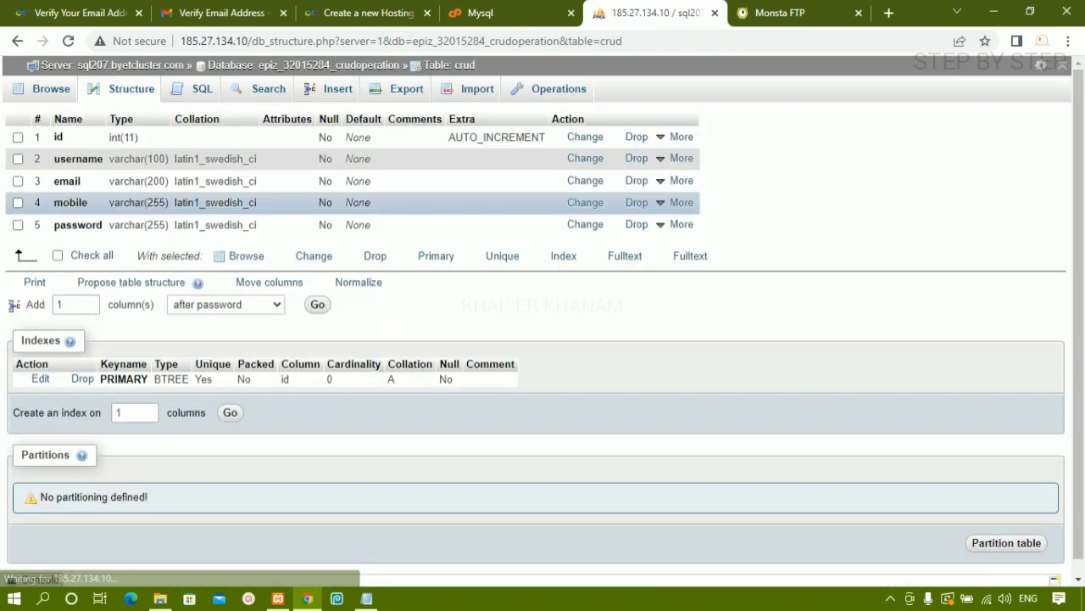
- Return to Monsta FTP via the MySQL page and open the htdocs/partials folder
key("ctrl+shift+Tab")
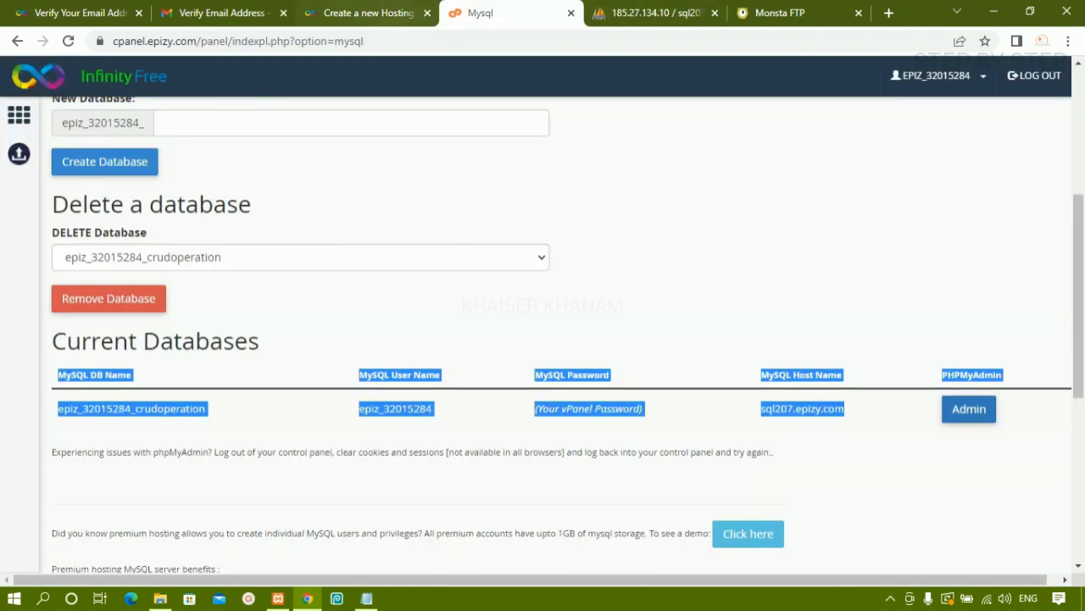
scroll(543, 339, "up", 2)
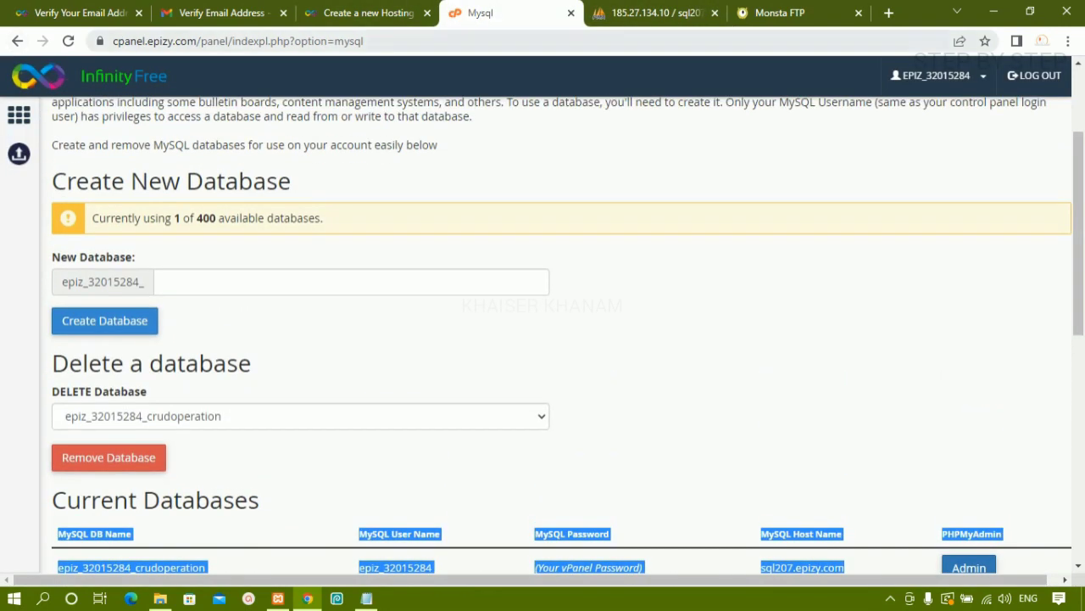
key("ctrl+Tab")
key("ctrl+Tab")
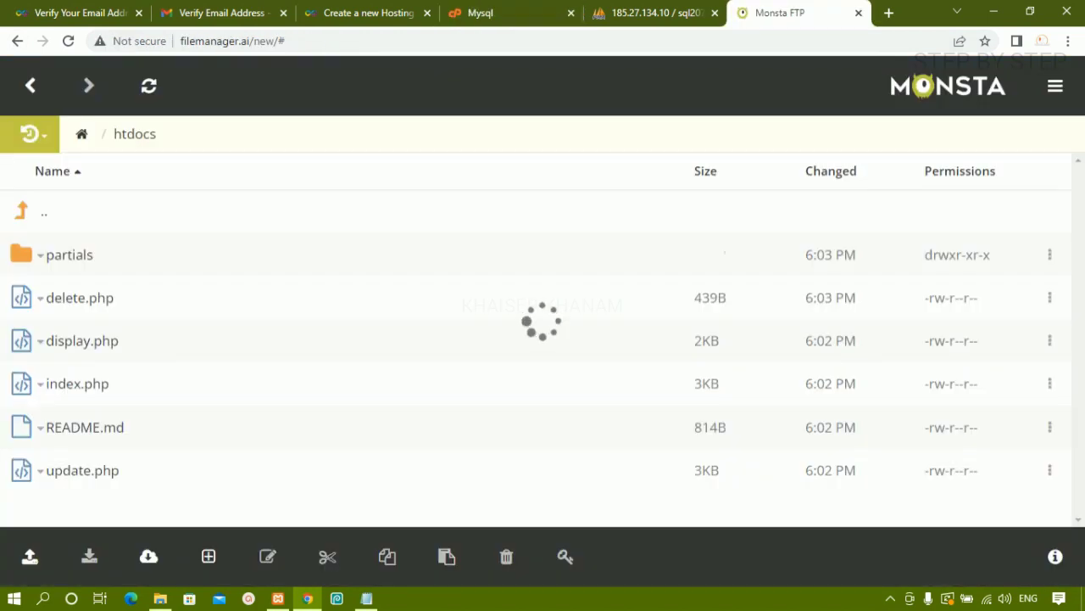
left_click(40, 254)
- Open the local partials\connect.php in Notepad and locate its connection arguments on line 3
key("Escape")
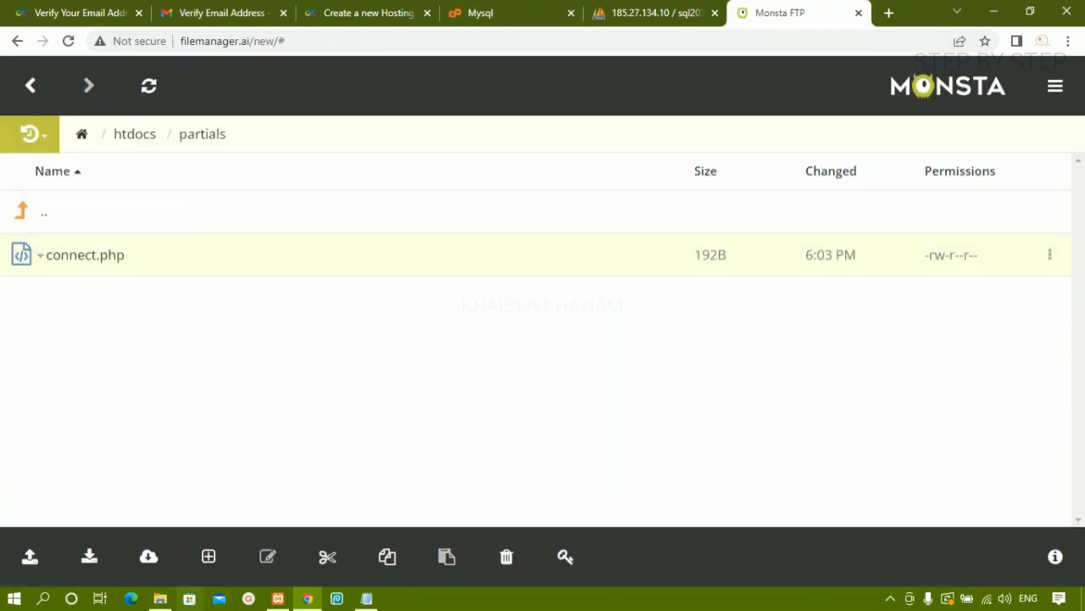
key("alt+Tab")
left_click(497, 158)
double_click(497, 158)
double_click(497, 156)
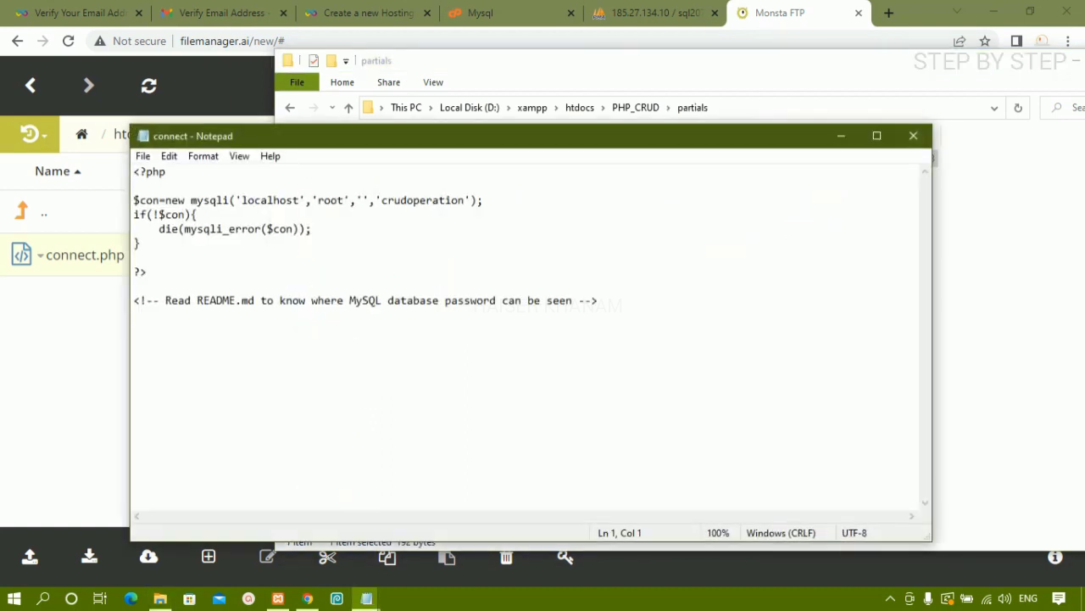
left_click_drag(229, 200, 483, 200)
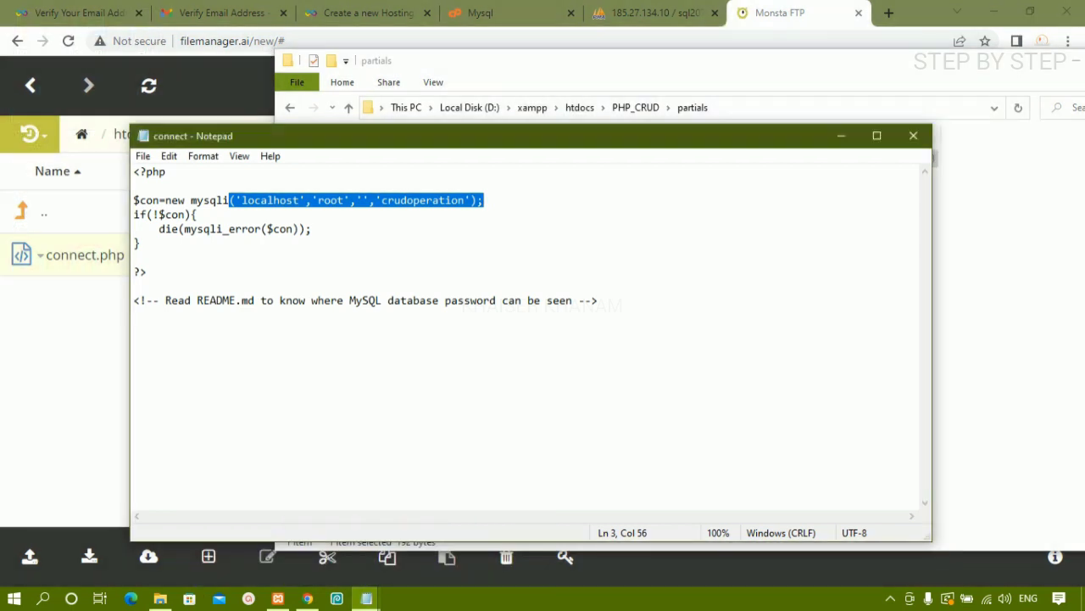
- Copy the full database name from the notes and paste it over 'crudoperation' in connect.php
left_click(307, 599)
mouse_move(367, 599)
left_click(277, 520)
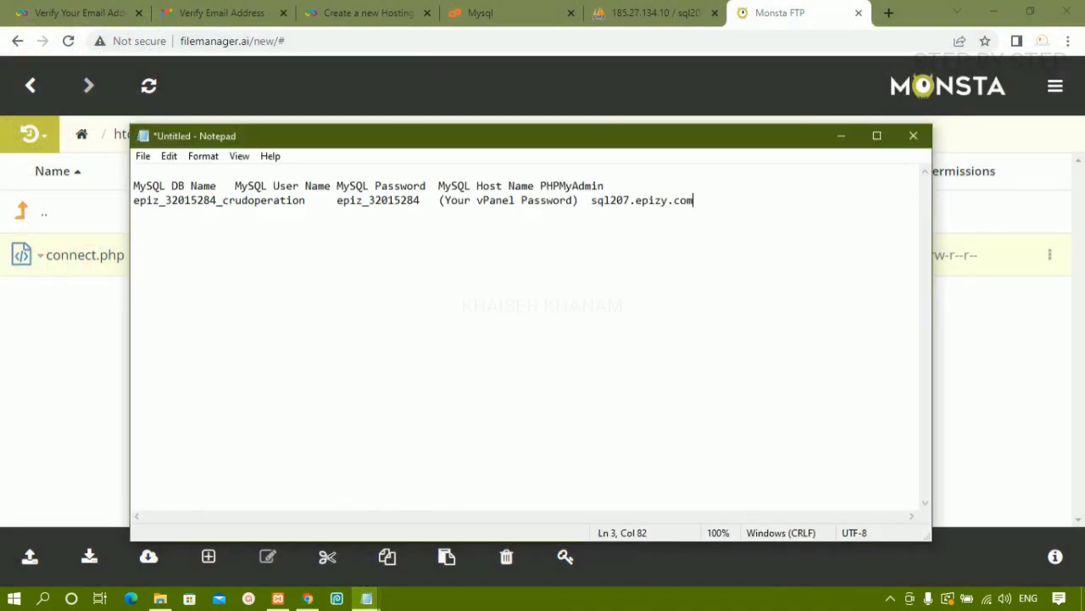
left_click_drag(305, 200, 133, 200)
key("ctrl+c")
mouse_move(366, 599)
left_click(449, 525)
left_click(134, 257)
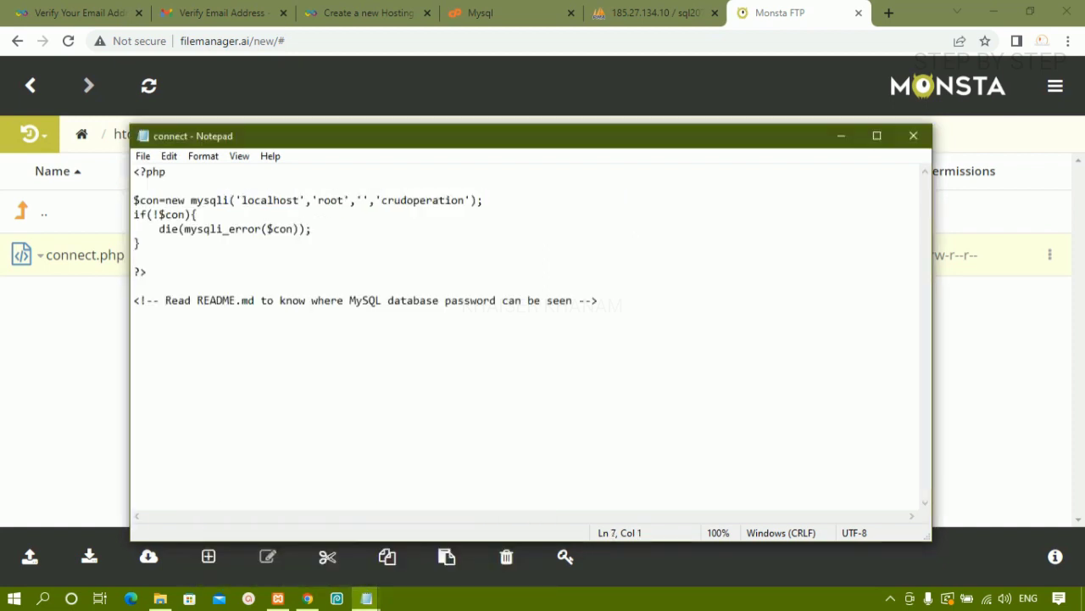
left_click_drag(230, 201, 197, 215)
left_click(147, 272)
left_click_drag(464, 201, 388, 201)
key("ctrl+v")
- Replace 'root' in connect.php with the copied MySQL user name and save the file
mouse_move(367, 599)
left_click(276, 526)
left_click(420, 200)
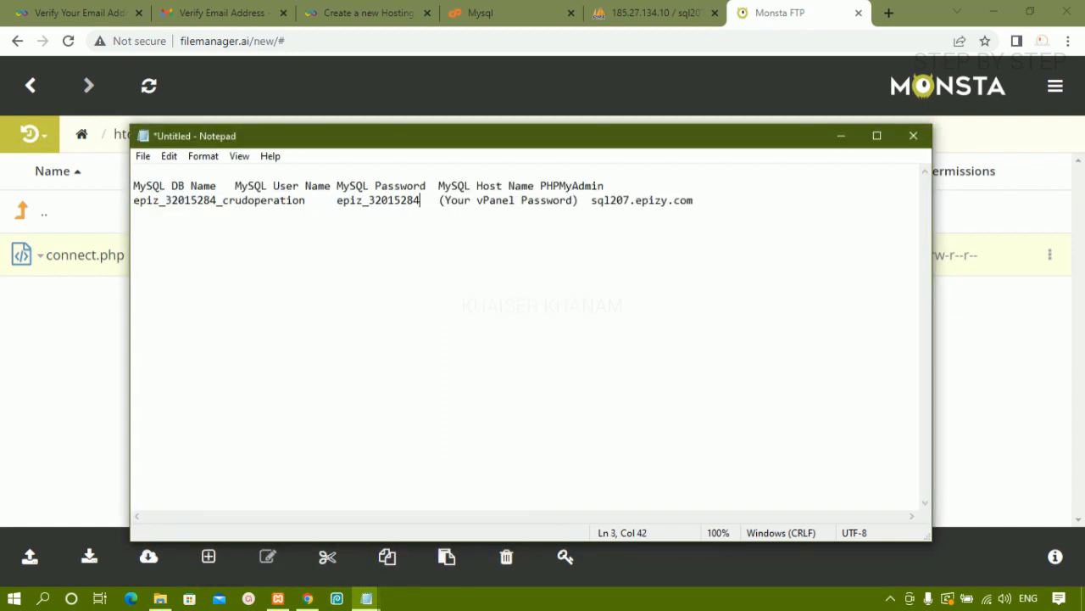
left_click_drag(420, 200, 337, 200)
key("ctrl+c")
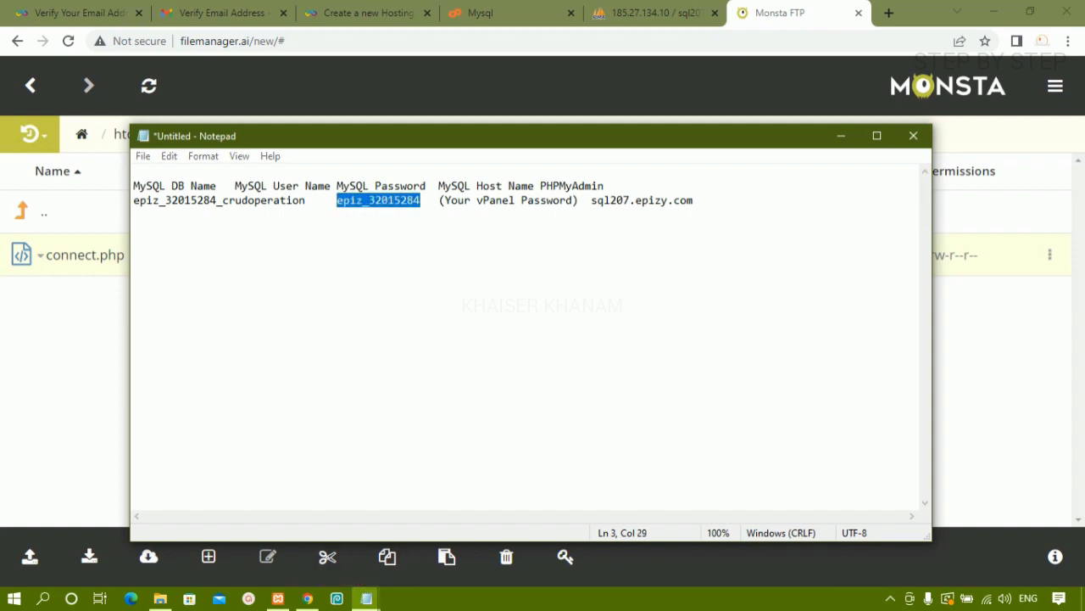
mouse_move(366, 598)
left_click(457, 525)
left_click_drag(232, 200, 571, 200)
left_click(331, 200)
key("ctrl+v")
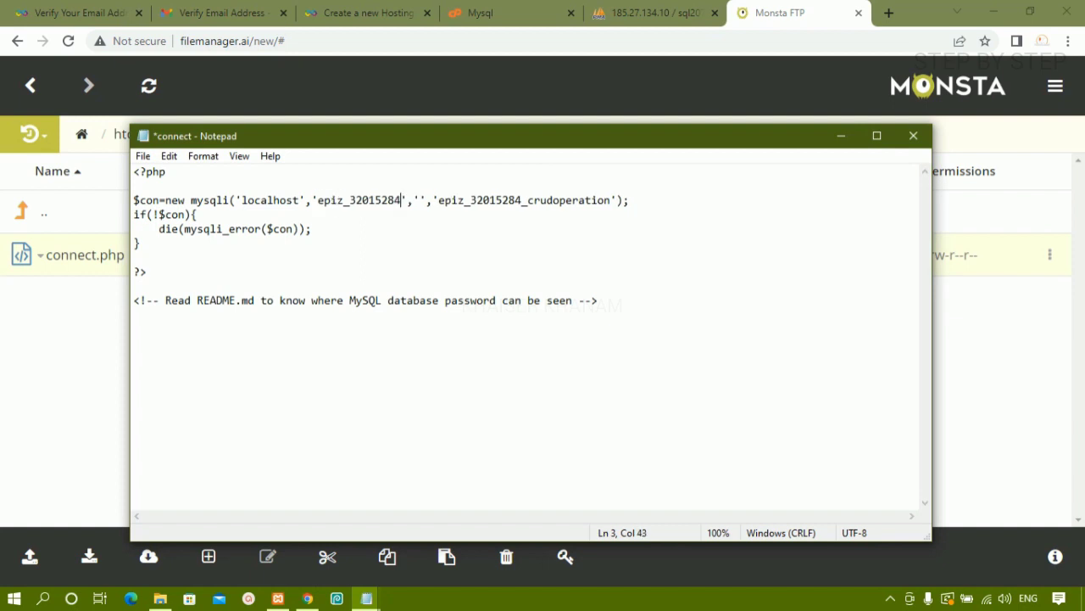
key("ctrl+s")
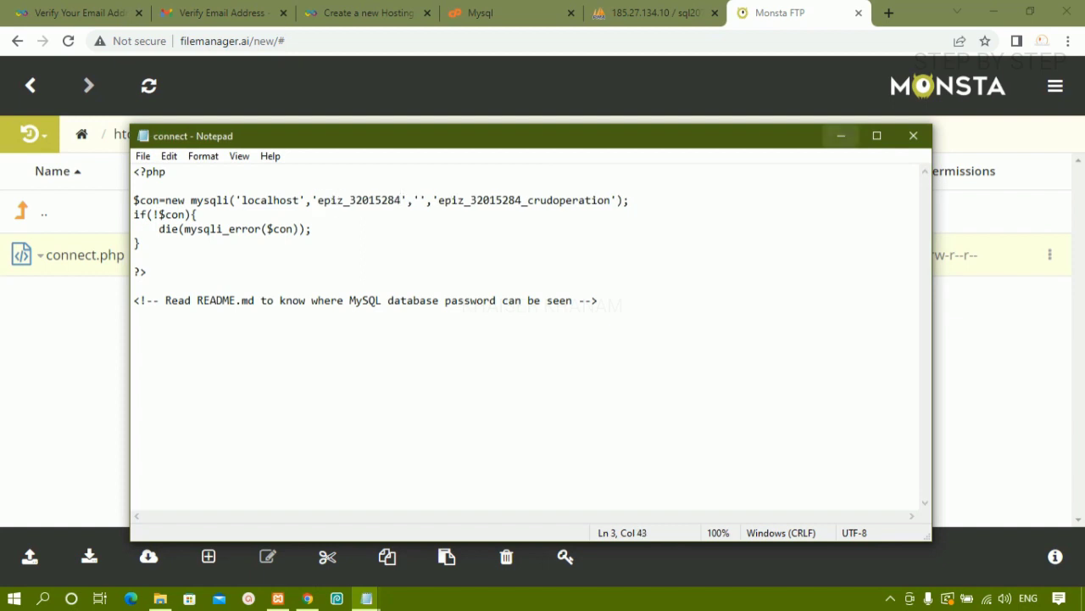
left_click(842, 136)
left_click(492, 13)
- Reload the MySQL page and trim the address to cpanel.epizy.com/panel to load the panel home
scroll(543, 340, "up", 2)
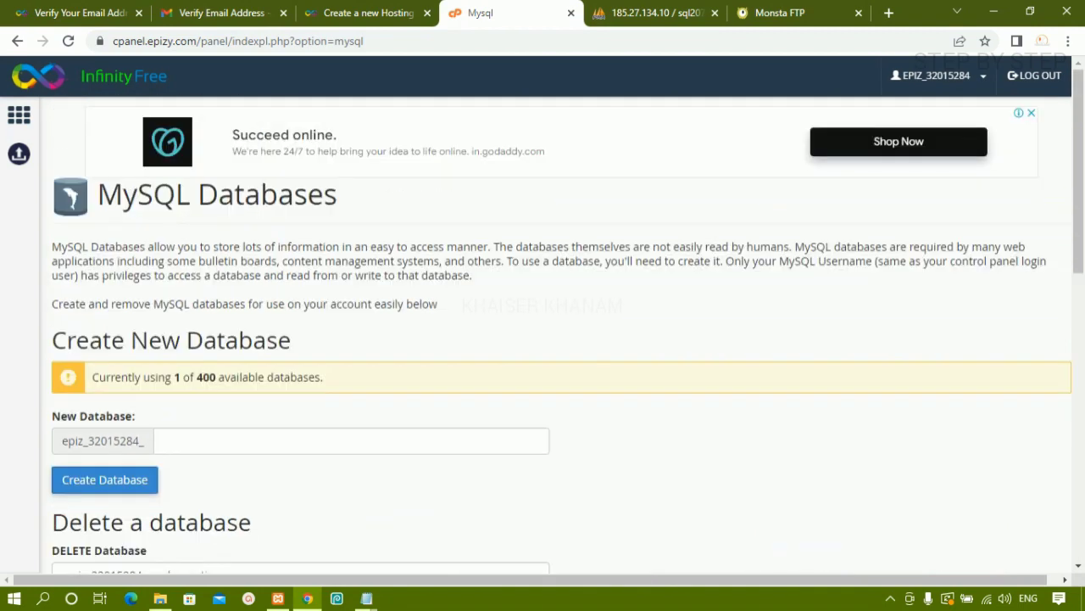
key("F5")
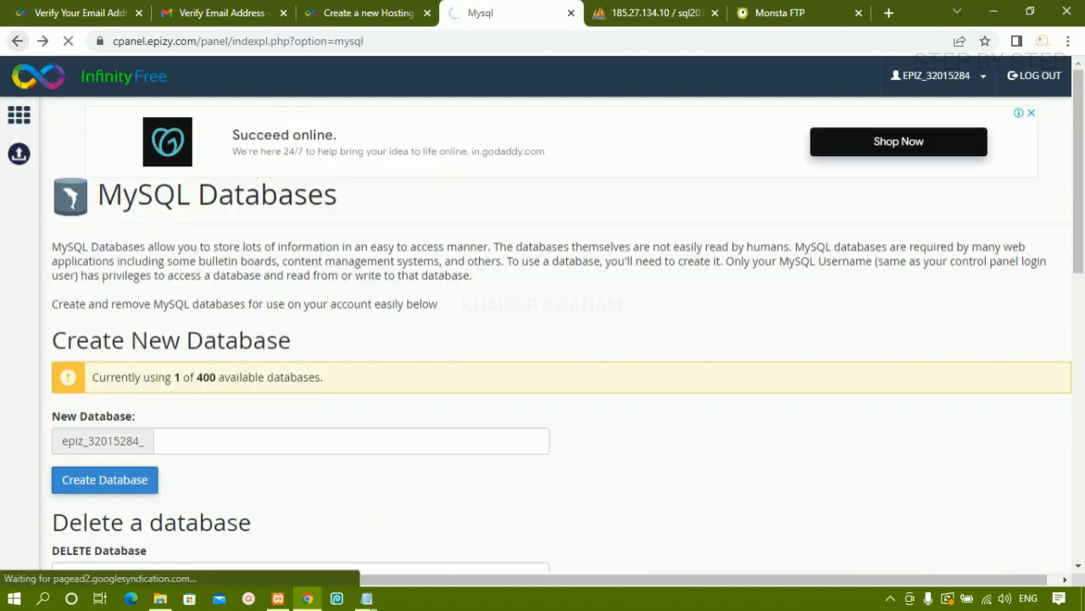
left_click_drag(509, 41, 230, 41)
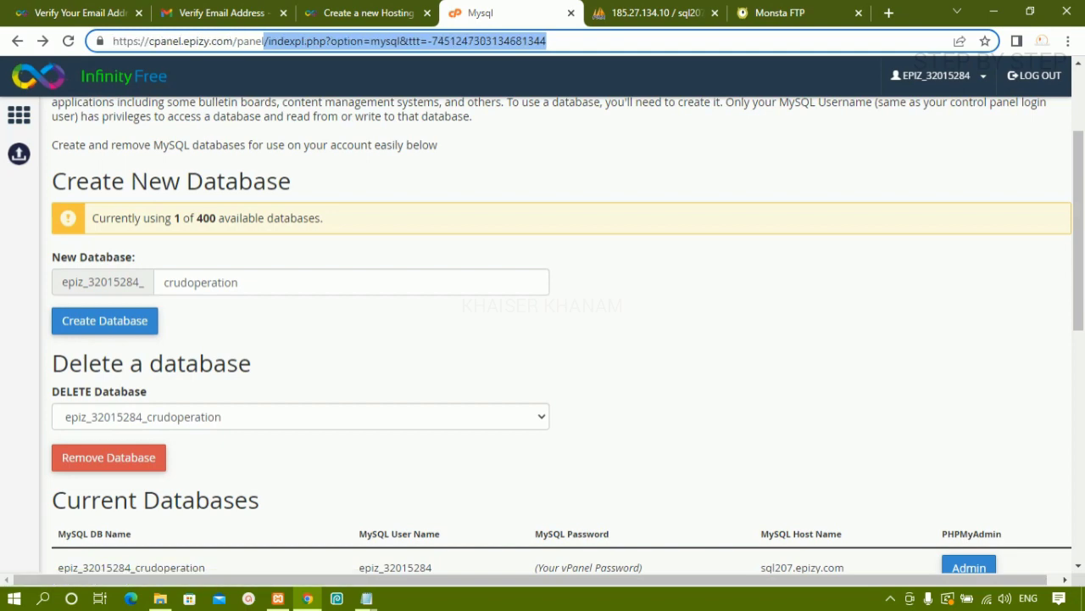
key("BackSpace")
key("Return")
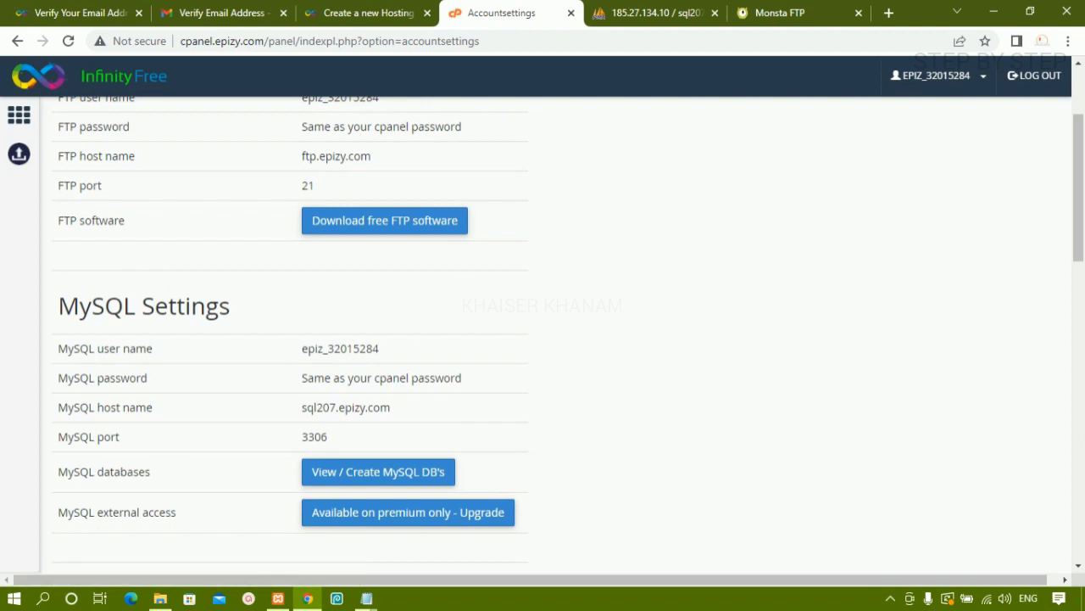
- On Account Settings, select the MySQL user name, password note and host sql207.epizy.com
left_click_drag(309, 349, 380, 348)
left_click_drag(303, 378, 462, 378)
left_click_drag(303, 407, 390, 407)
left_click(357, 407)
scroll(543, 322, "down", 2)
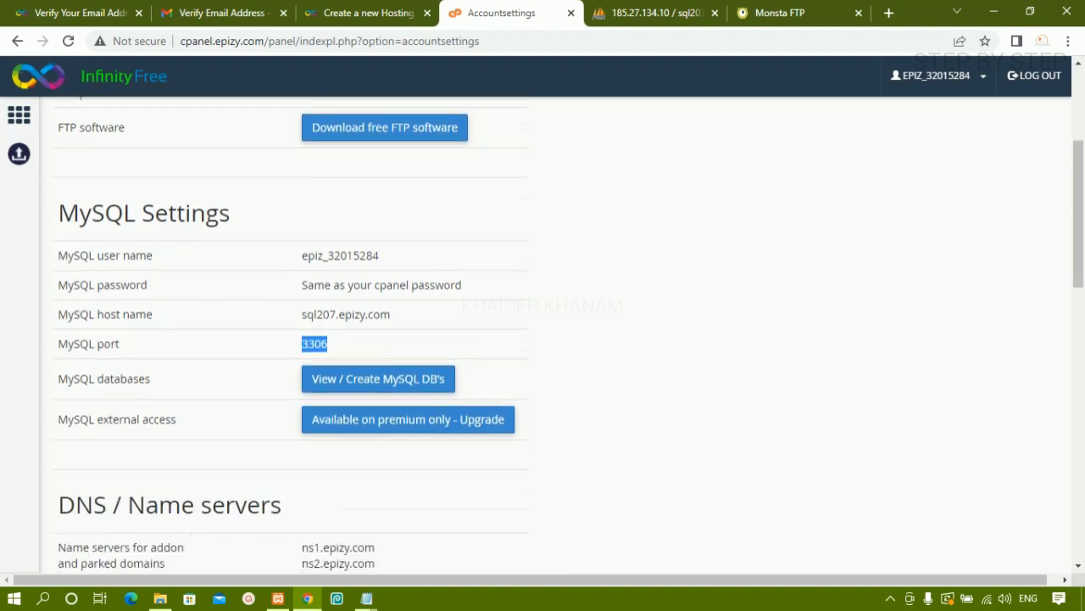
- Go back to the hosting accounts list and open the account's details page
key("alt+Left")
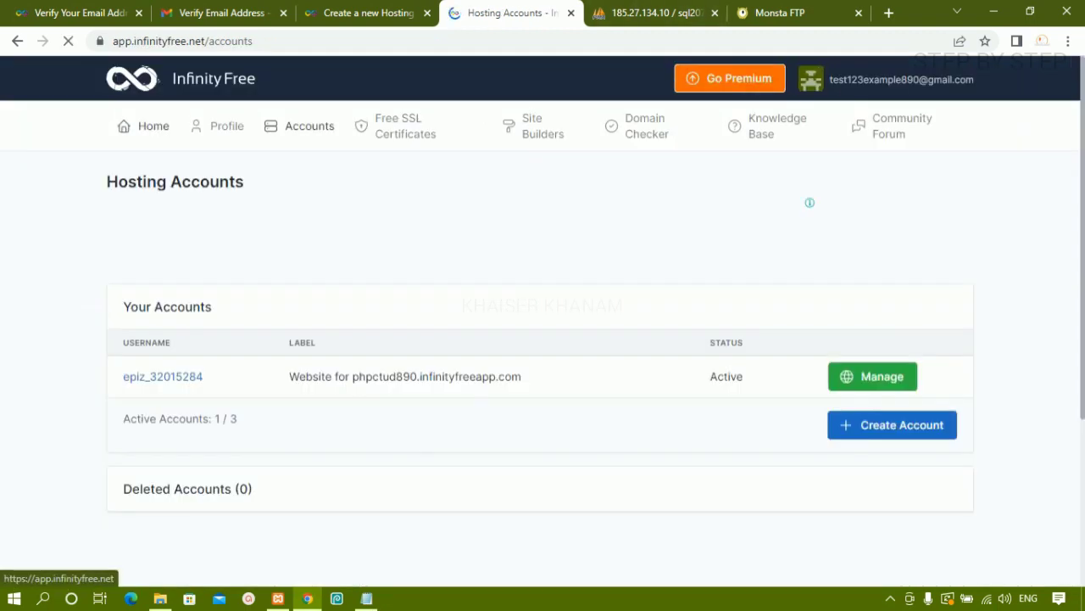
scroll(543, 322, "down", 2)
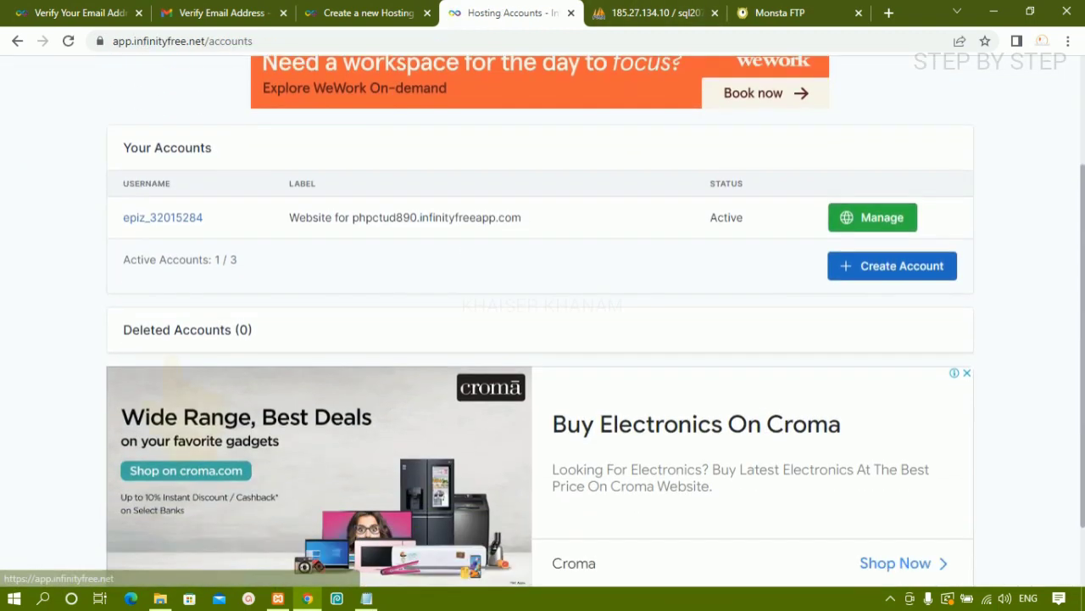
left_click(163, 217)
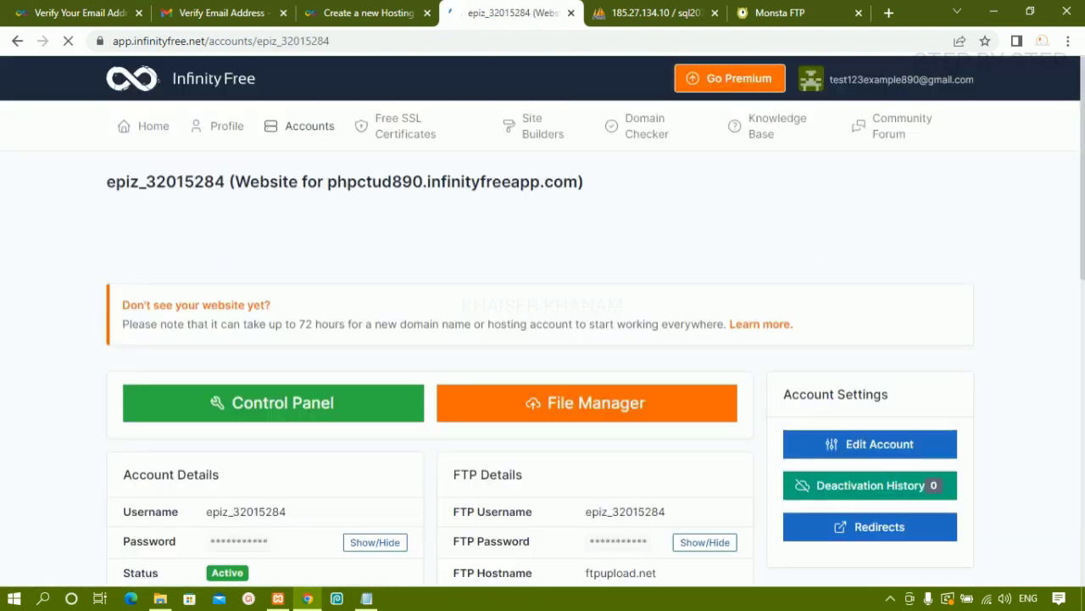
scroll(543, 323, "down", 3)
scroll(543, 322, "up", 3)
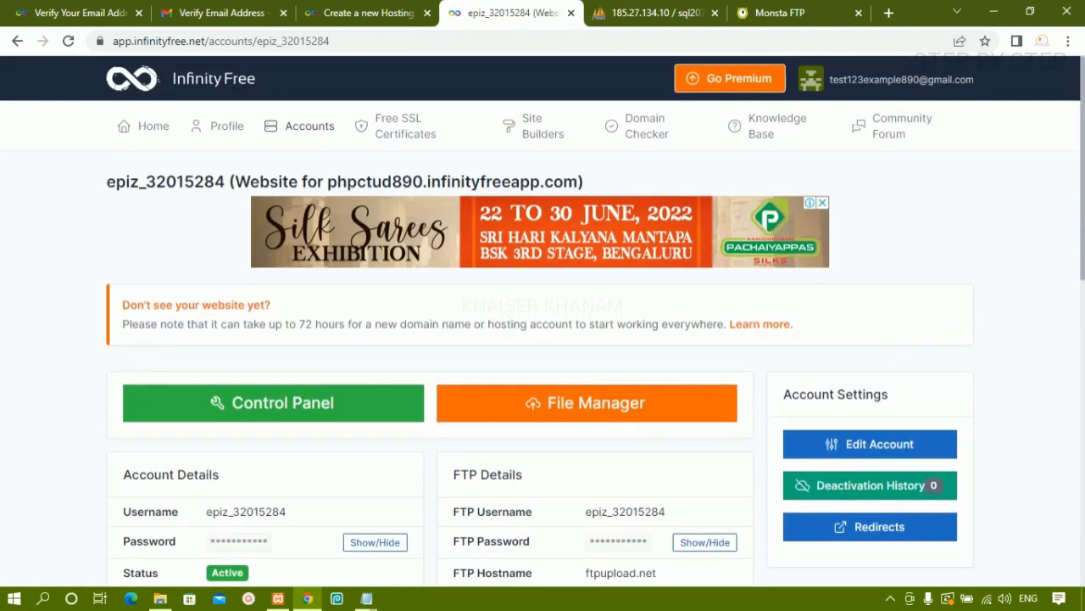
left_click_drag(373, 41, 255, 41)
scroll(543, 323, "down", 3)
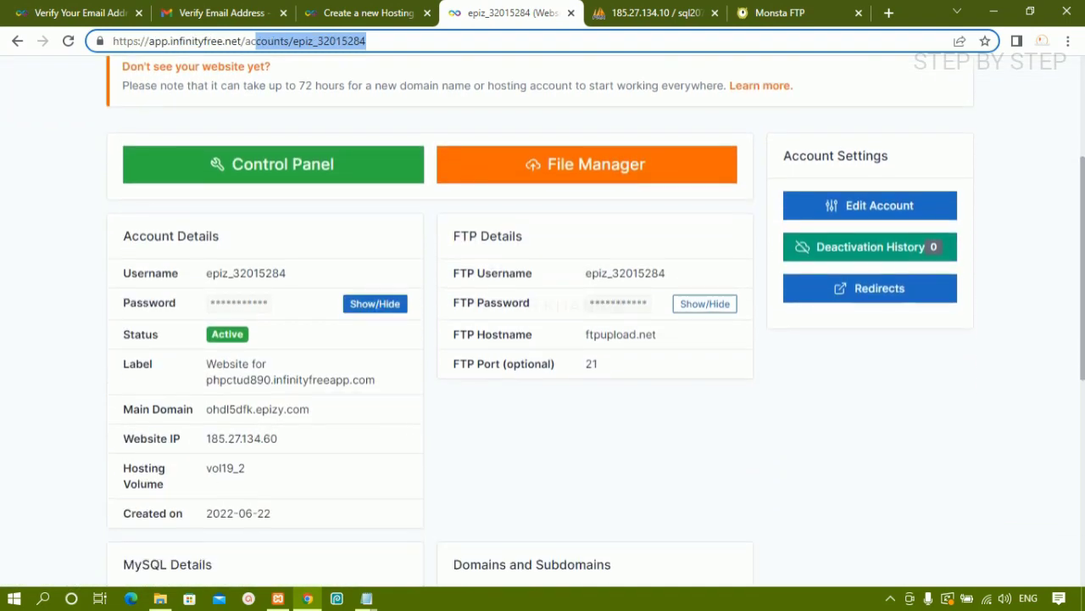
- Reveal and select the account password, then bring the Notepad credential notes to the front
left_click(375, 302)
left_click_drag(267, 302, 213, 303)
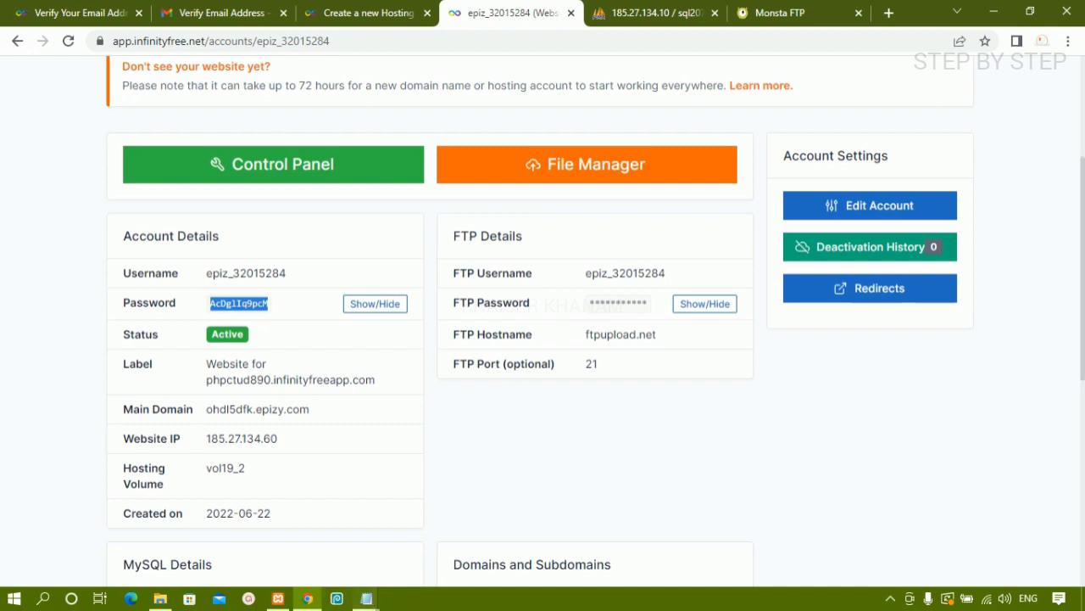
mouse_move(366, 598)
left_click(291, 521)
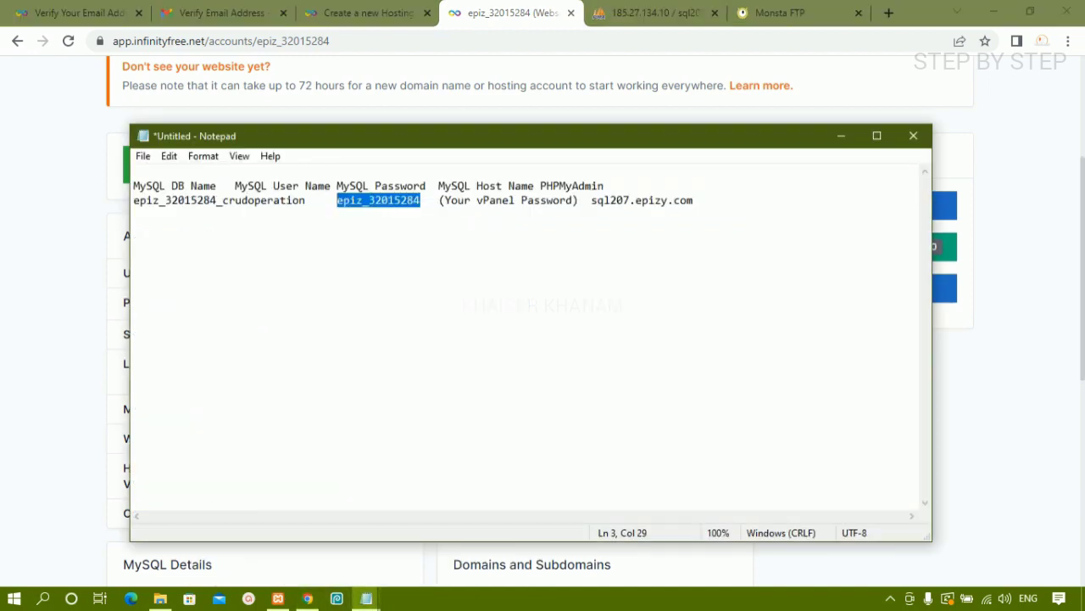
- Paste the vPanel password into connect.php's empty password argument, then copy values from the account details page
left_click(450, 534)
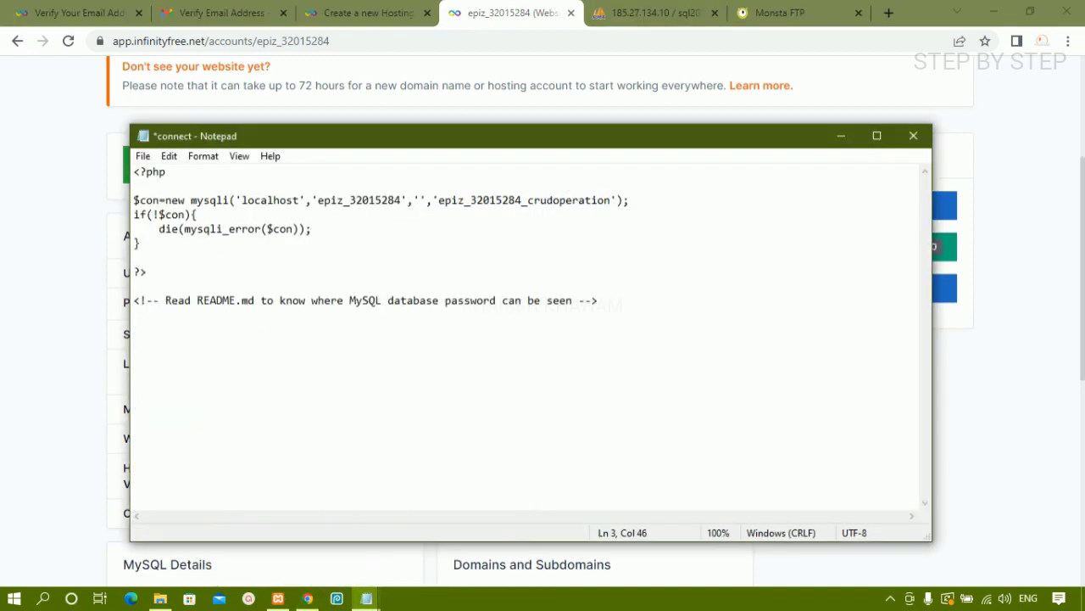
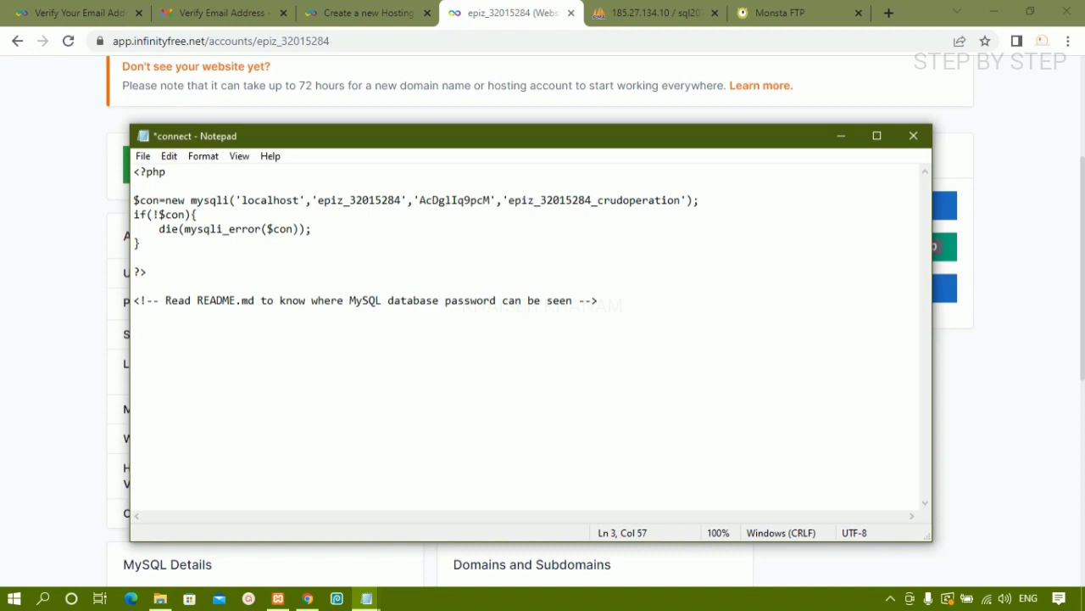
key("alt+Tab")
scroll(542, 339, "down", 2)
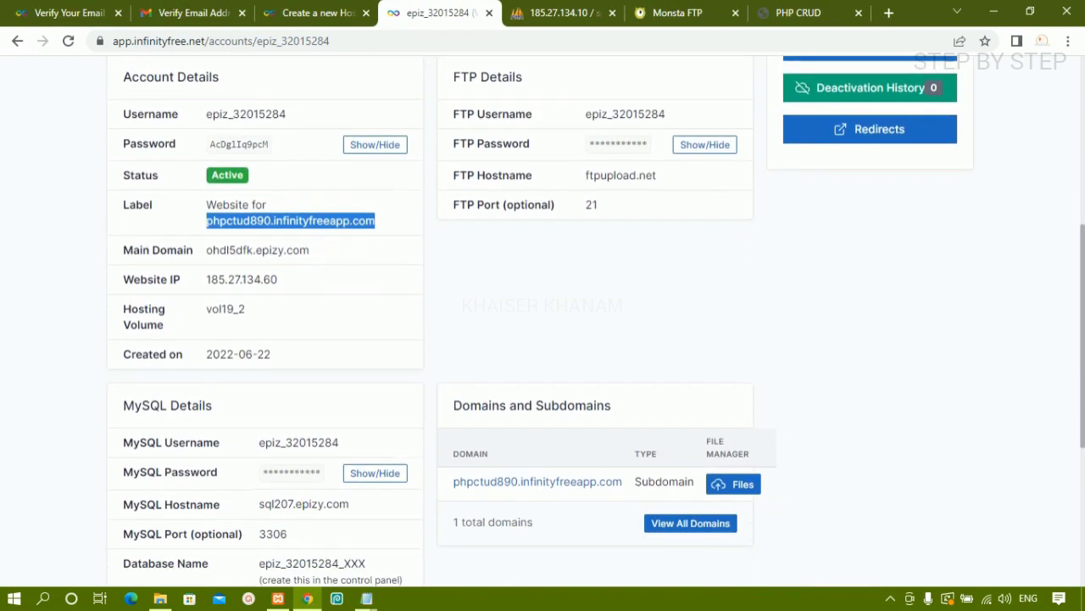
left_click_drag(212, 221, 377, 220)
scroll(543, 340, "down", 2)
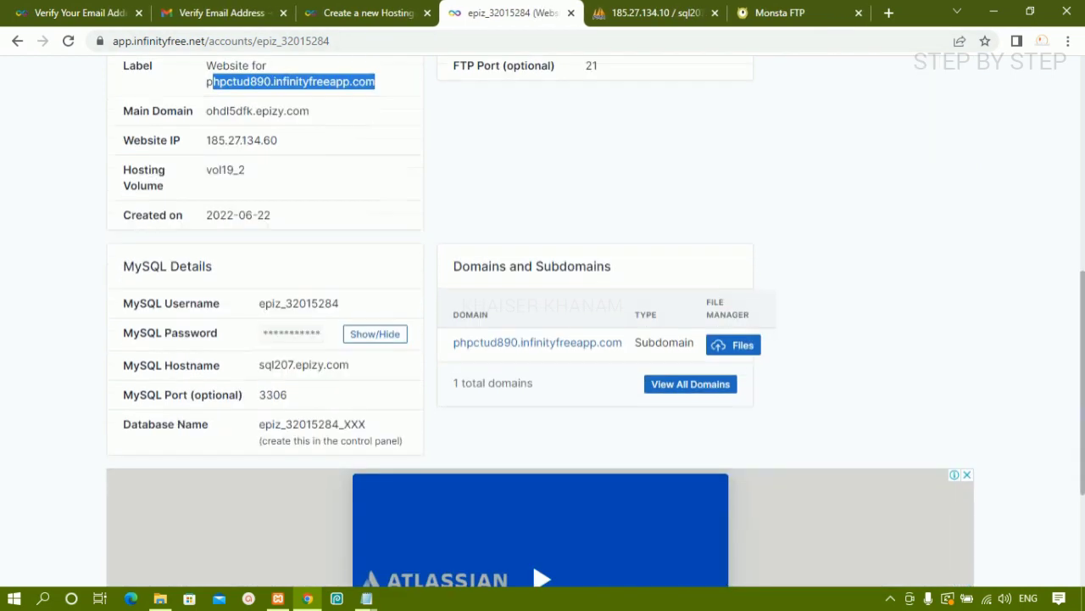
left_click_drag(281, 345, 259, 345)
key("ctrl+c")
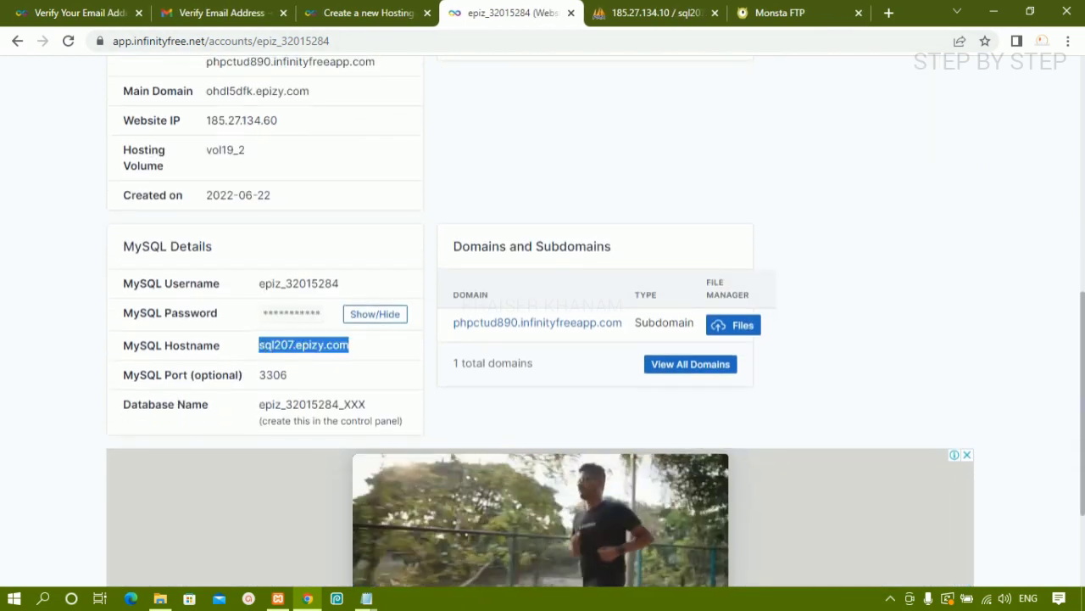
mouse_move(366, 599)
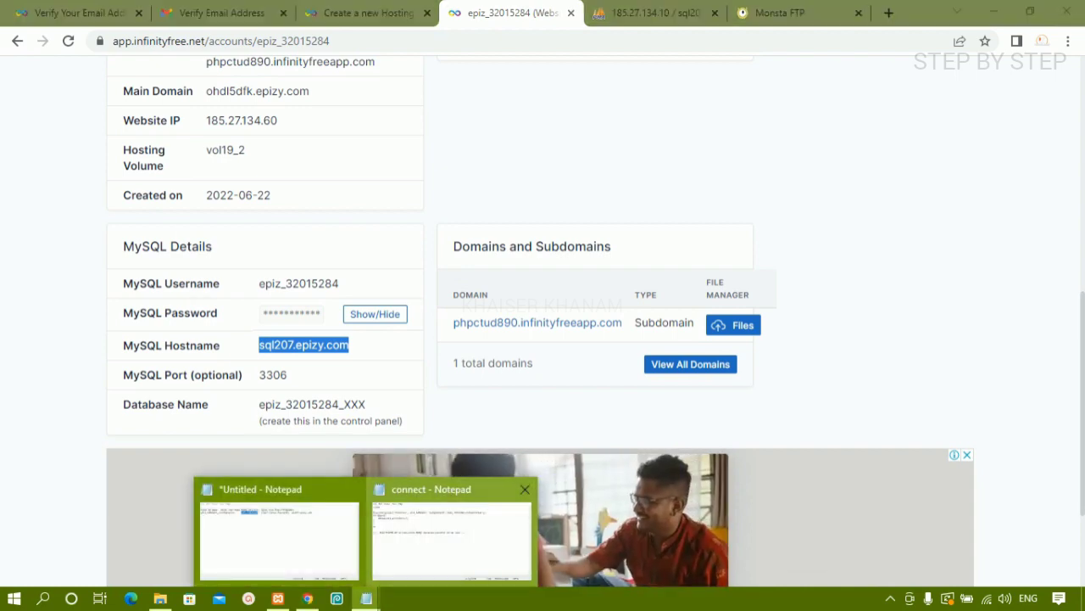
- Replace 'localhost' with sql207.epizy.com in connect.php, check the other arguments, and save
left_click(450, 525)
left_click_drag(235, 200, 699, 201)
left_click(197, 215)
mouse_move(300, 200)
left_mouse_down()
mouse_move(242, 200)
mouse_move(300, 200)
left_mouse_up()
key("ctrl+v")
left_click(268, 201)
left_click_drag(394, 200, 427, 200)
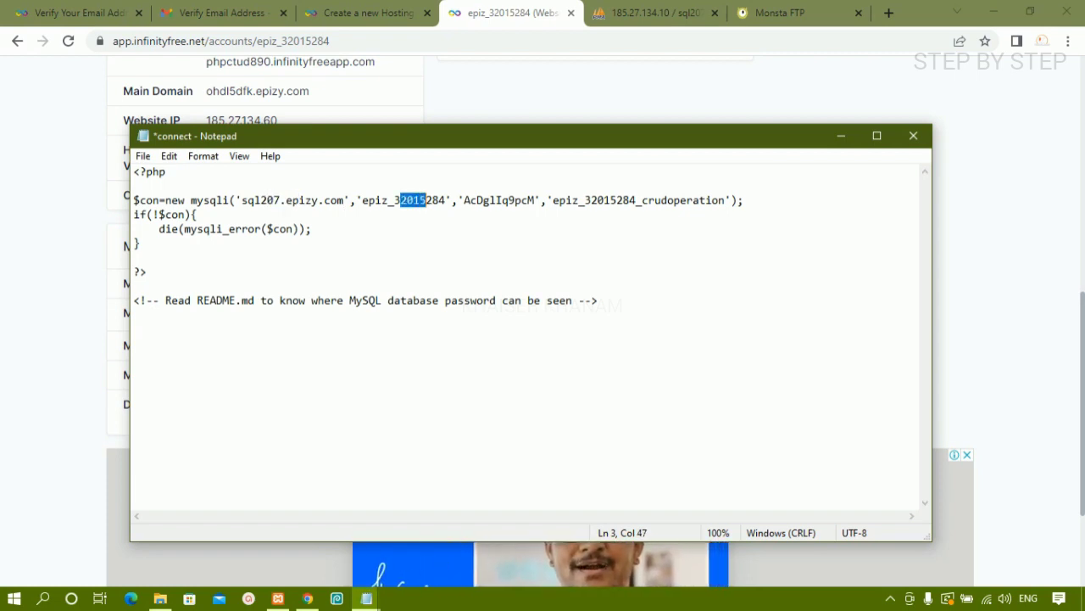
left_click(501, 200)
left_click_drag(502, 200, 198, 214)
left_click(566, 200)
left_click_drag(565, 200, 649, 200)
left_click(598, 300)
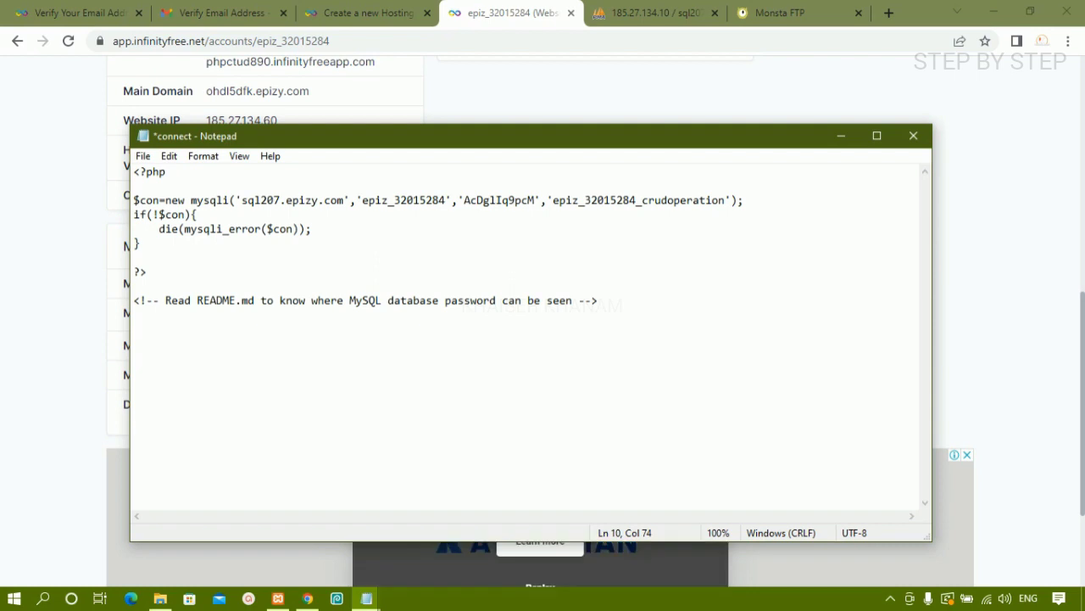
key("ctrl+s")
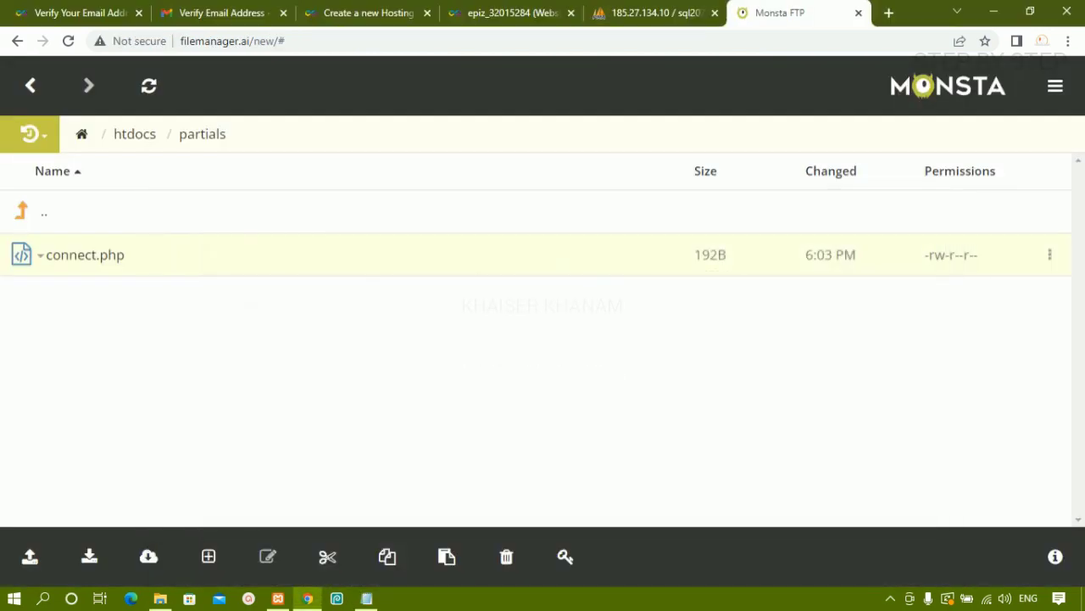
- Upload the edited connect.php into htdocs/partials, replacing the old server copy
right_click(144, 259)
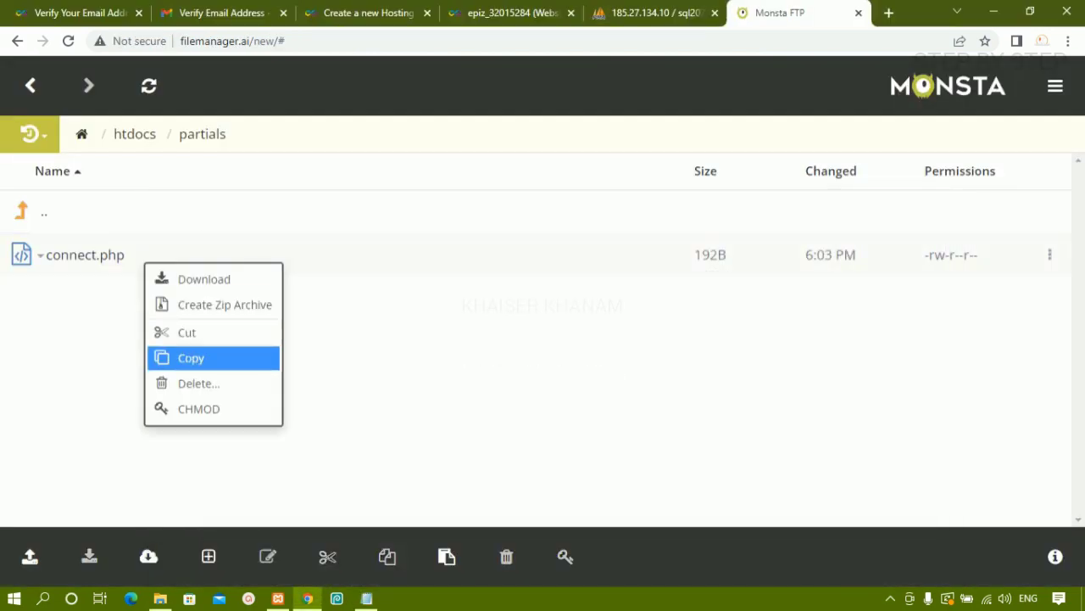
left_click(194, 357)
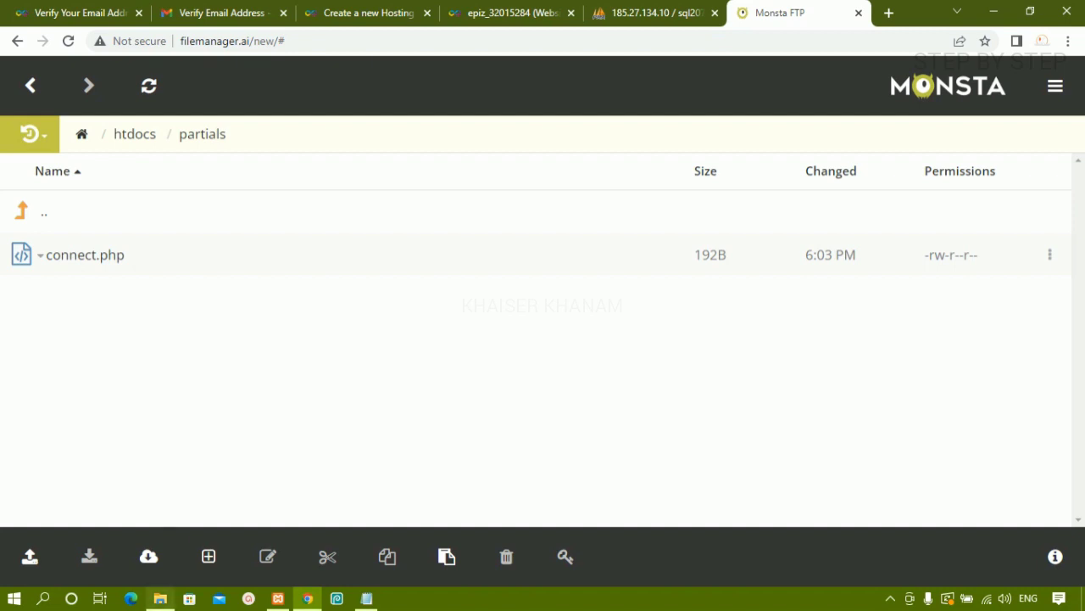
key("alt+Tab")
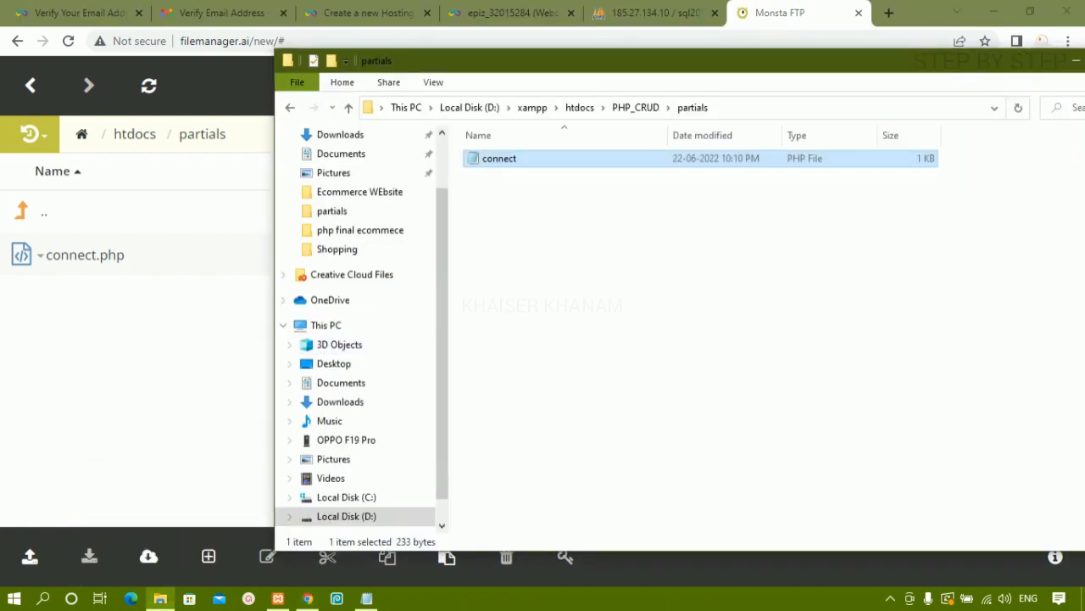
left_click_drag(498, 158, 145, 383)
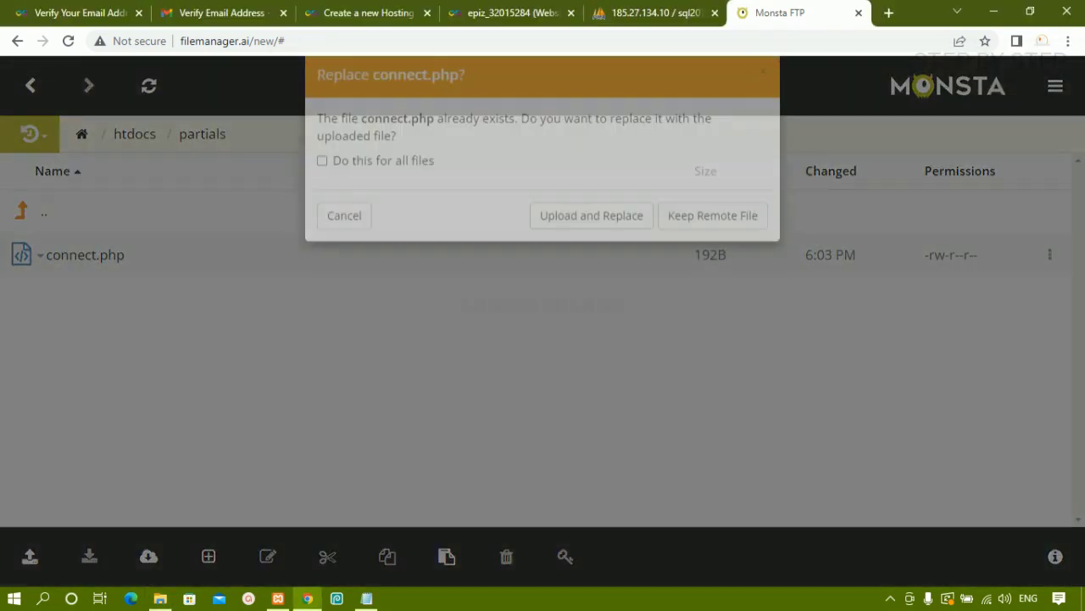
left_click(591, 244)
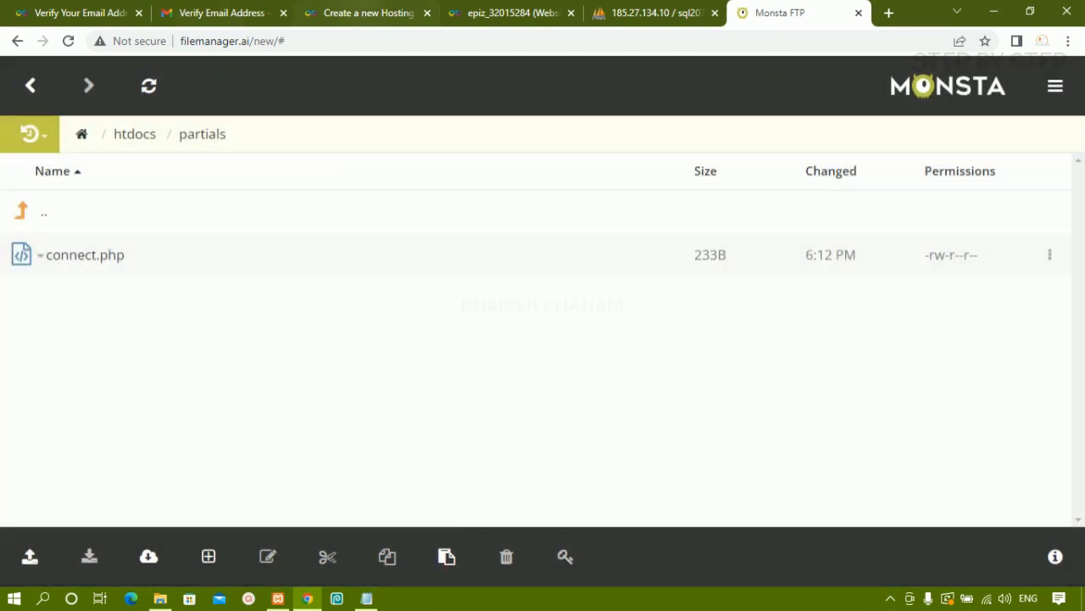
- Paste the live site's subdomain address into the browser's address bar
left_click(365, 12)
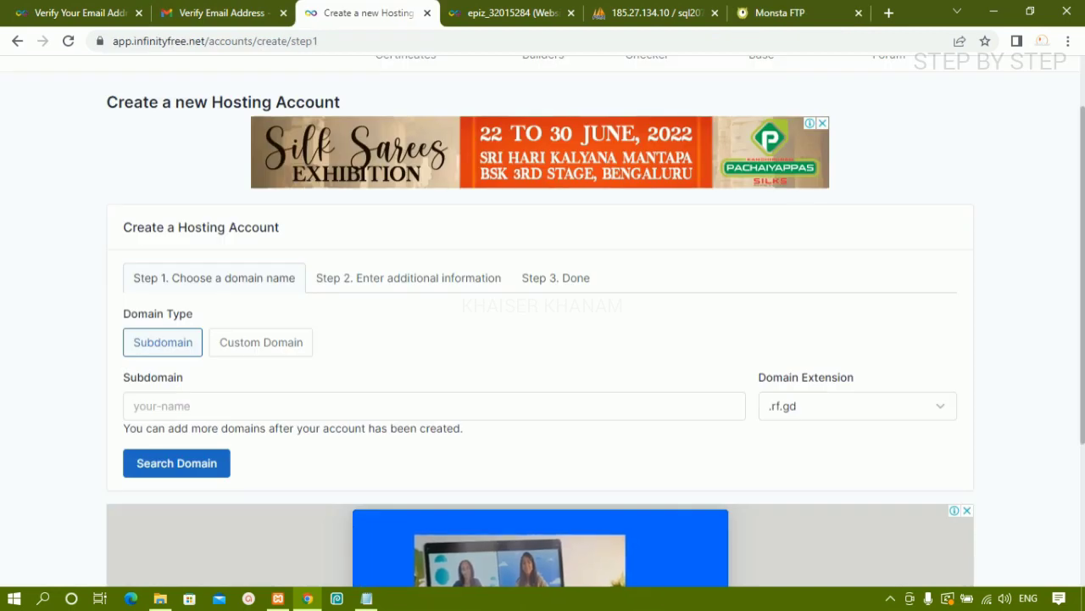
left_click(509, 13)
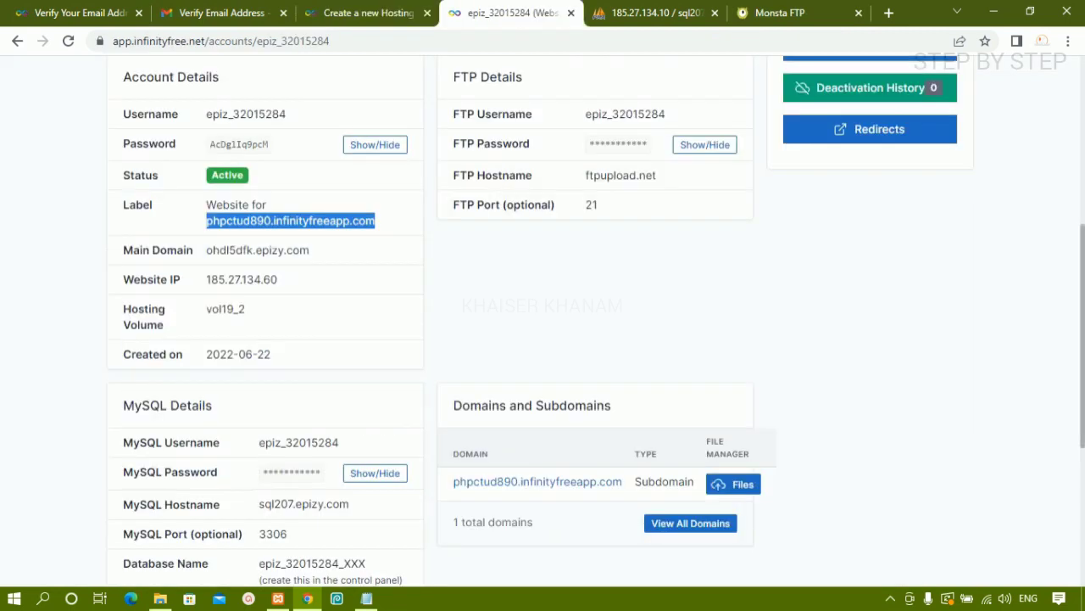
left_click(780, 13)
left_click(232, 41)
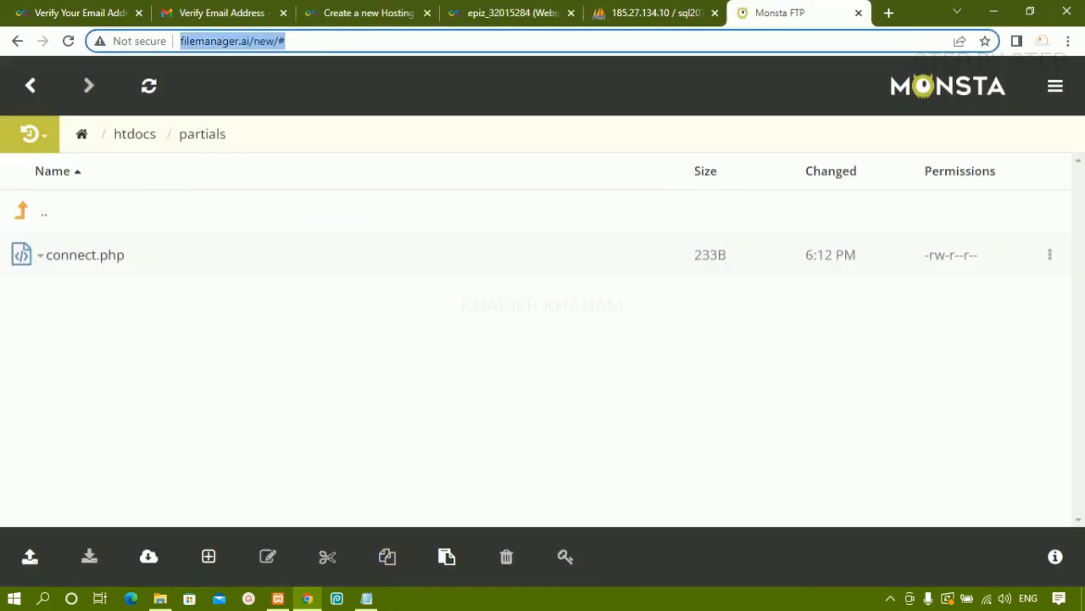
key("ctrl+v")
- Load phpctud890.infinityfreeapp.com and submit a test user with name, email, password and mobile
key("Return")
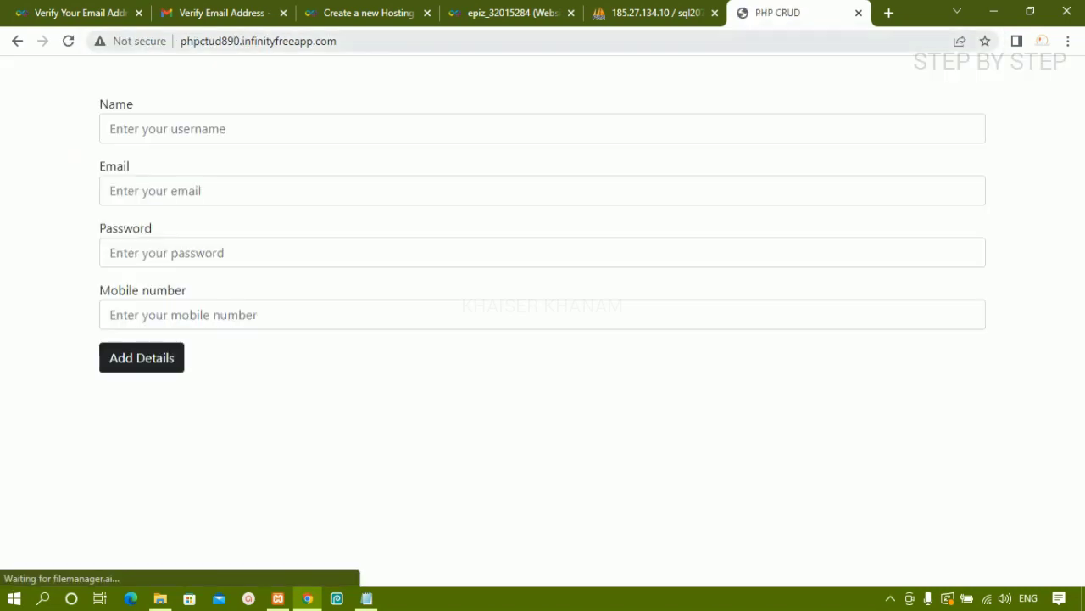
type("Seema")
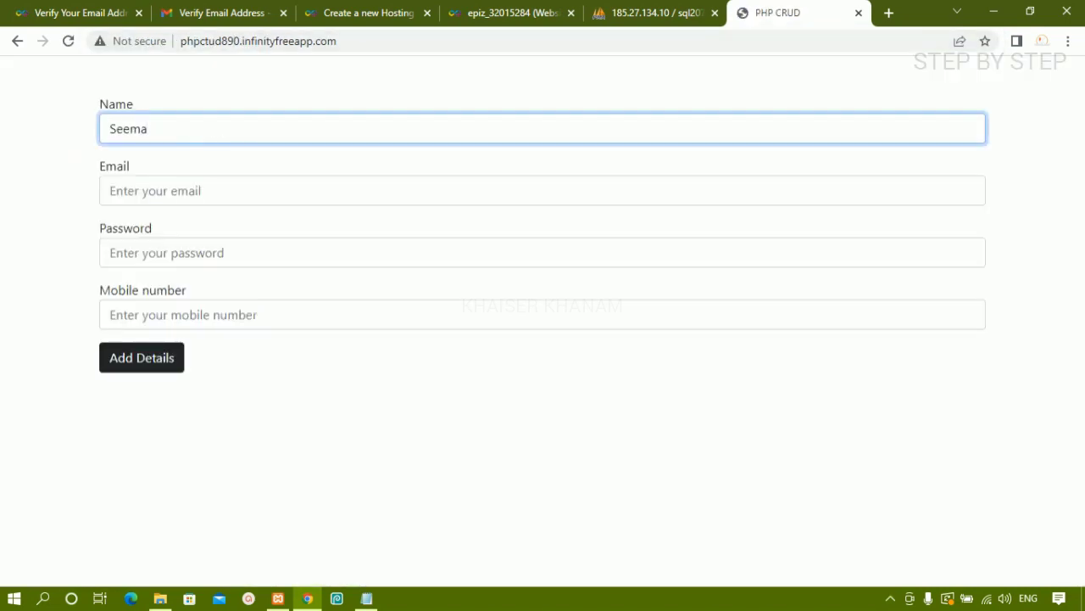
key("Tab")
type("s")
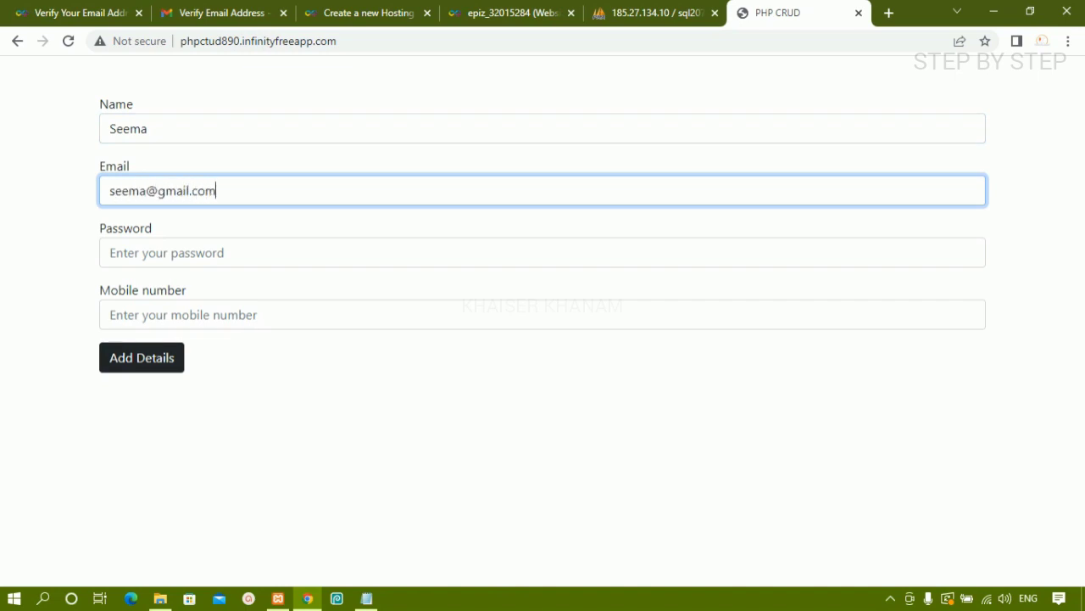
key("Tab")
type("123")
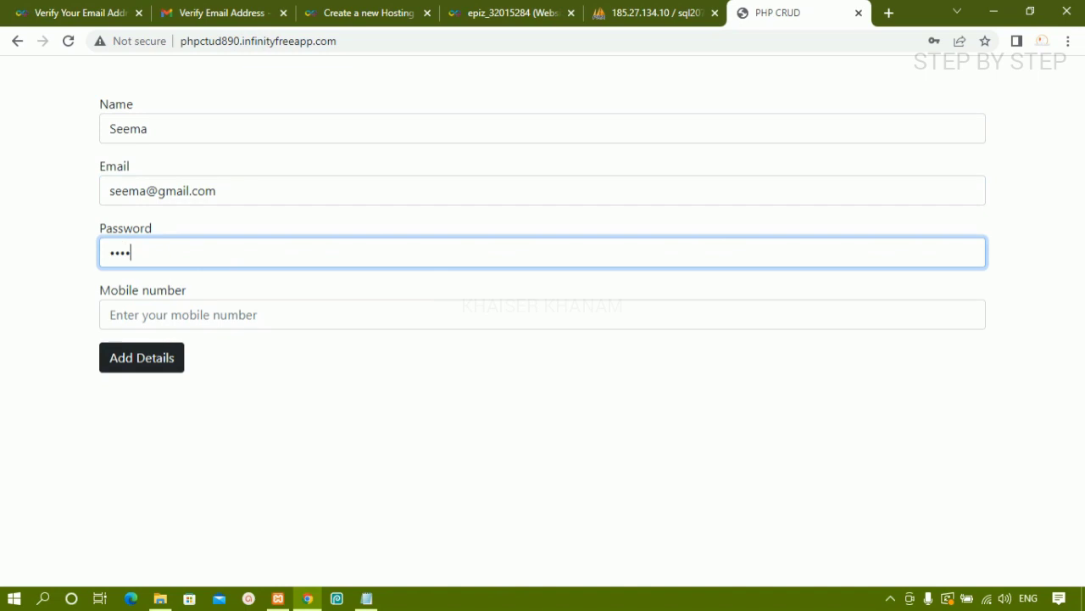
key("Tab")
type("1")
key("Tab")
key("Return")
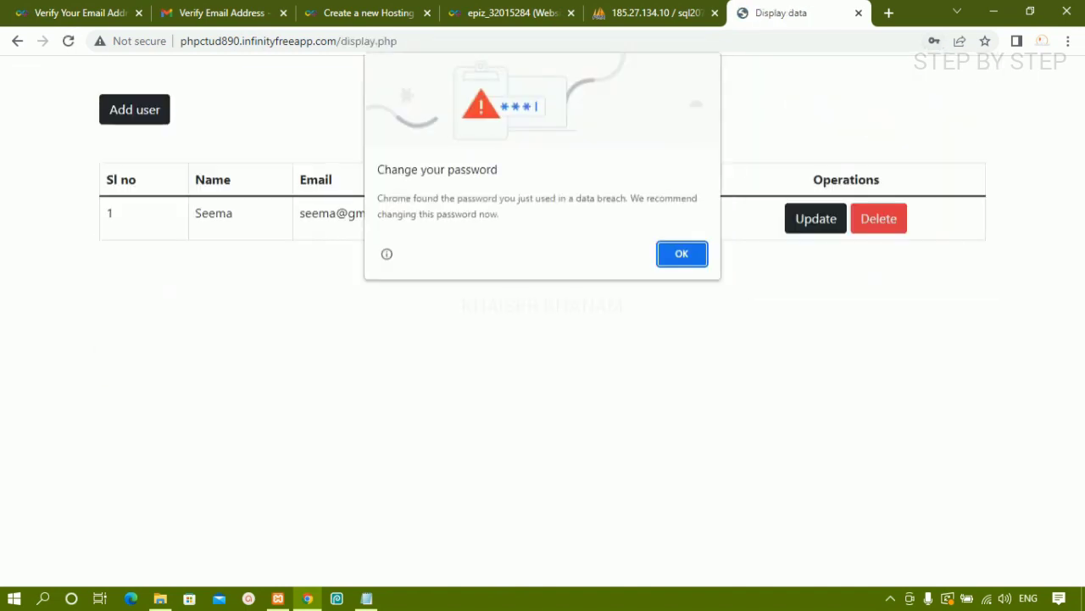
- Dismiss the browser's password warning and refresh phpMyAdmin's crud table
key("Return")
key("Return")
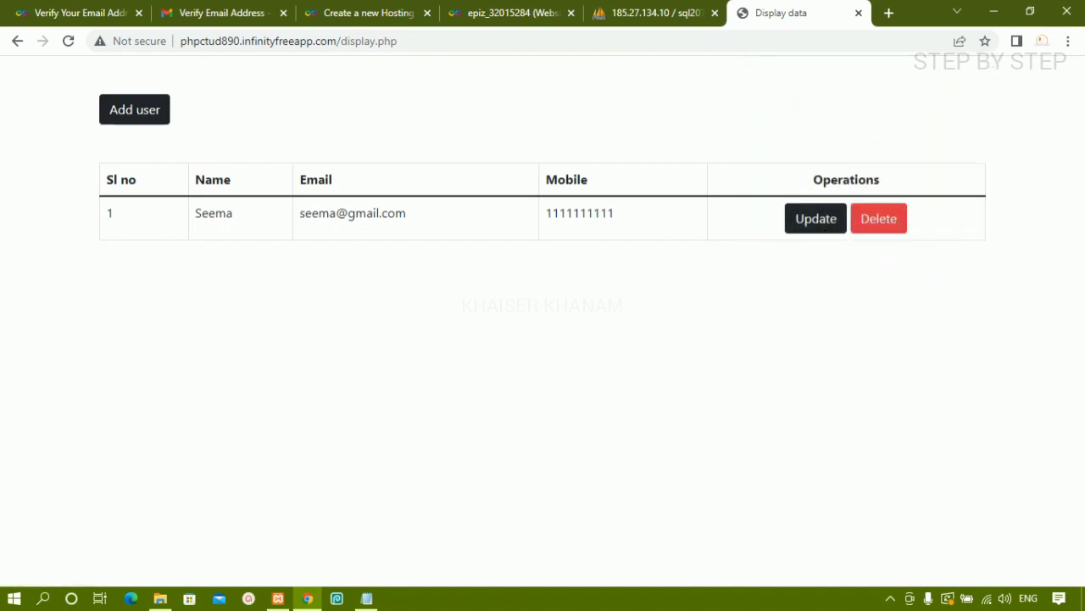
left_click(653, 12)
key("F5")
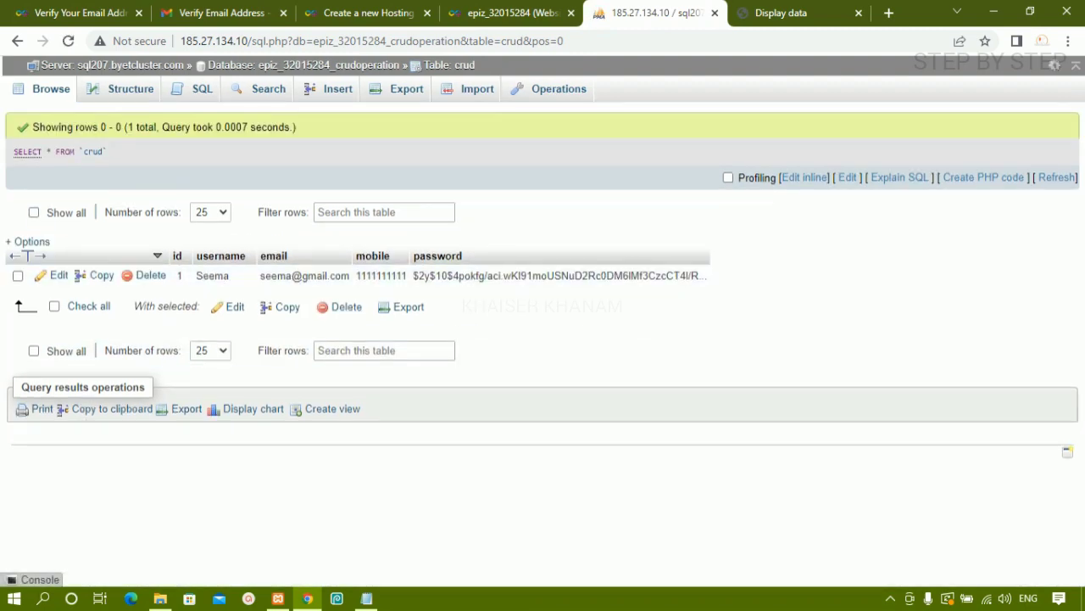
- After checking the new crud row, return to InfinityFree's Create a new Hosting Account page
key("ctrl+shift+Tab")
scroll(543, 229, "up", 5)
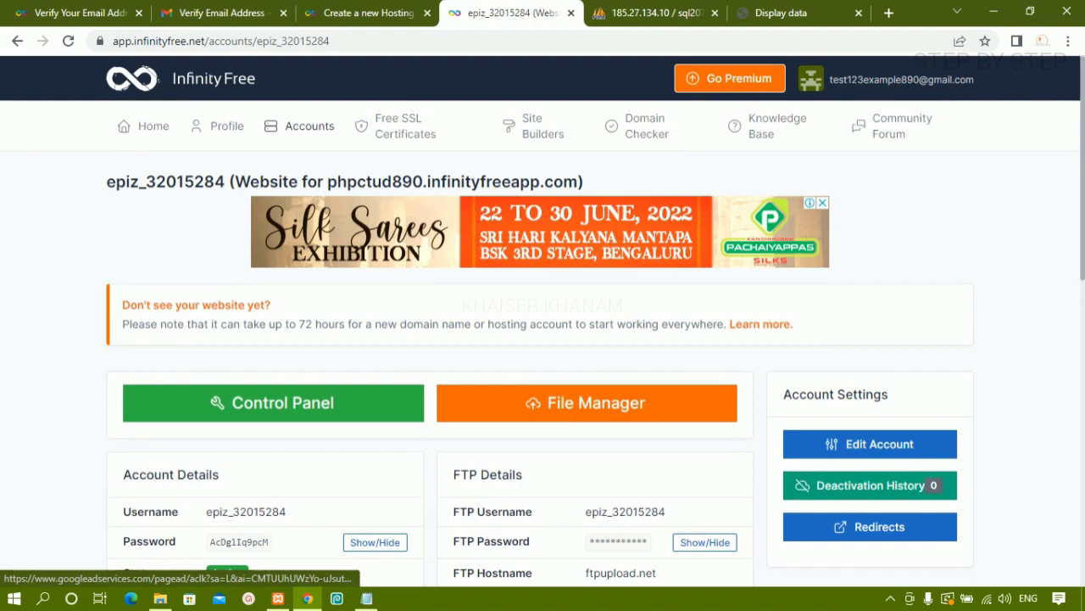
scroll(542, 339, "down", 4)
scroll(543, 339, "up", 2)
key("ctrl+shift+Tab")
scroll(543, 339, "up", 1)
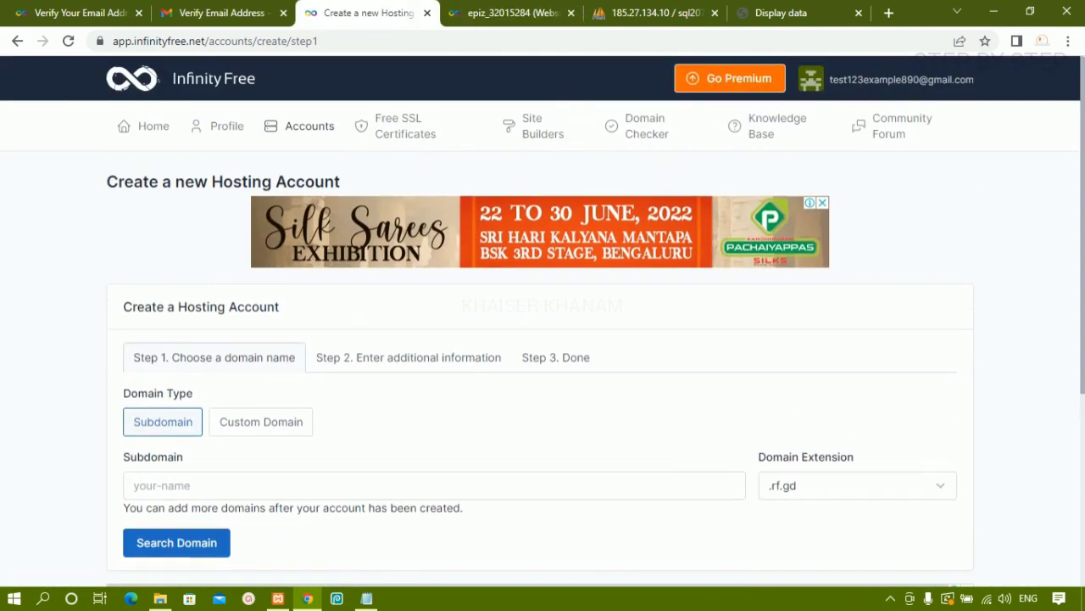
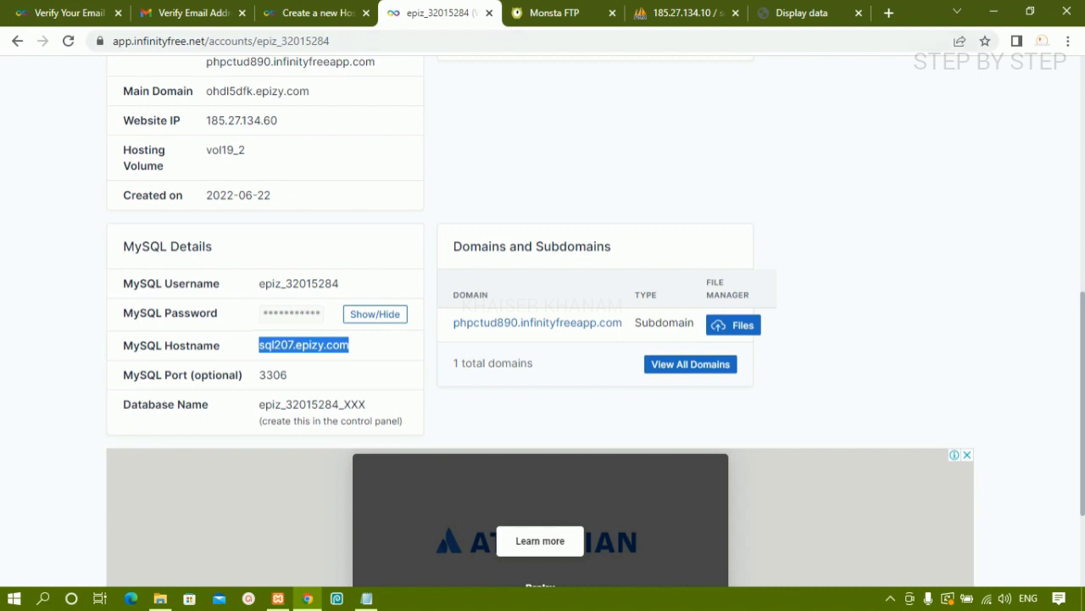
- Reveal the MySQL password in the InfinityFree account details and select it for copying
left_click_drag(283, 314, 327, 314)
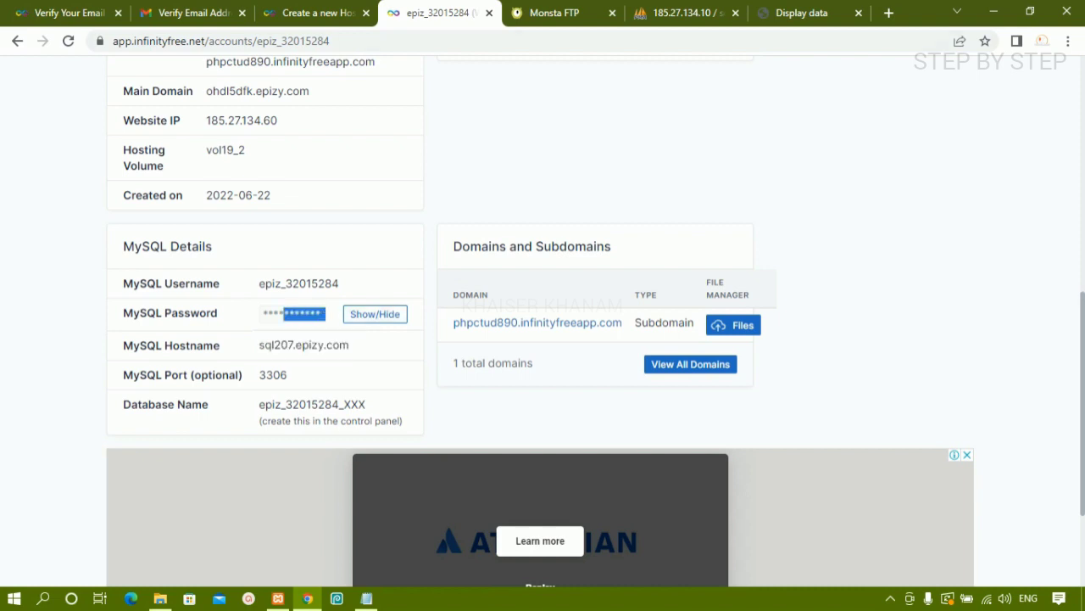
left_click(374, 313)
scroll(543, 322, "up", 2)
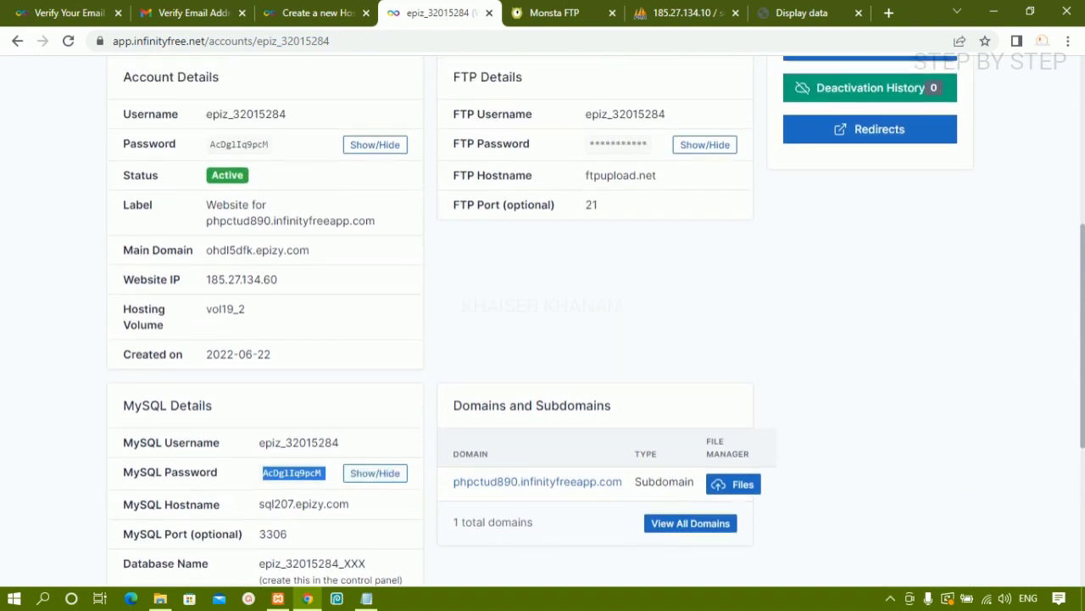
double_click(290, 472)
- Check the crud table in phpMyAdmin, then return to the live site's display page
scroll(542, 321, "down", 2)
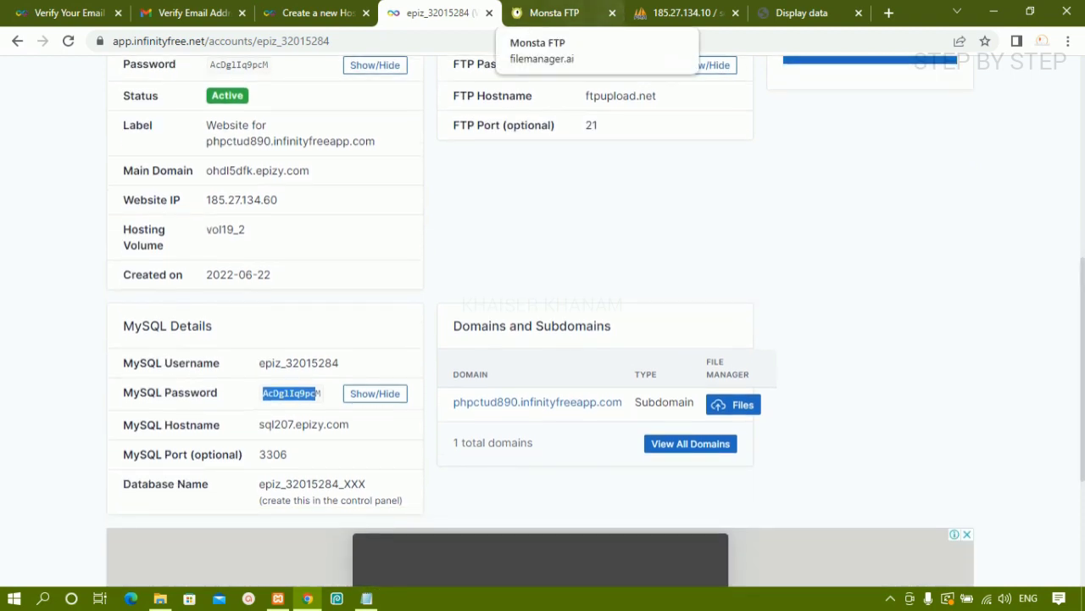
left_click(687, 12)
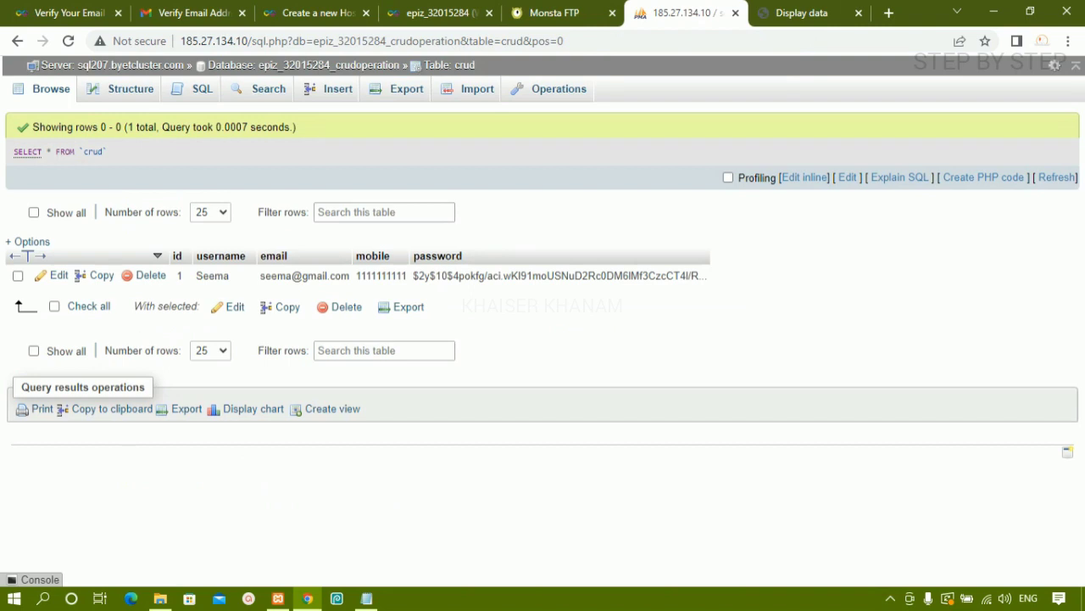
key("ctrl+Tab")
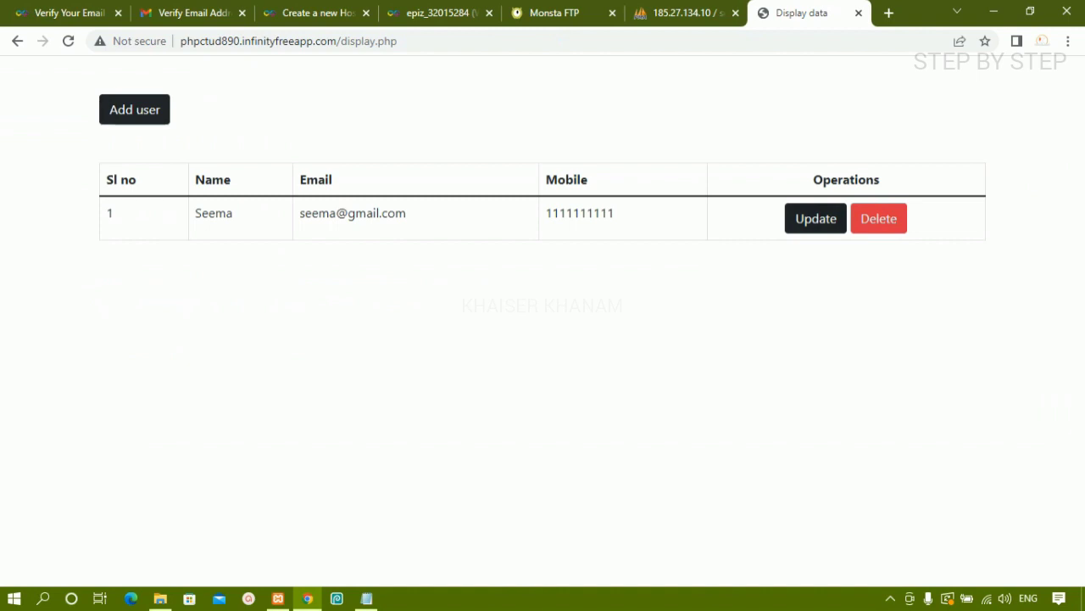
left_click(816, 218)
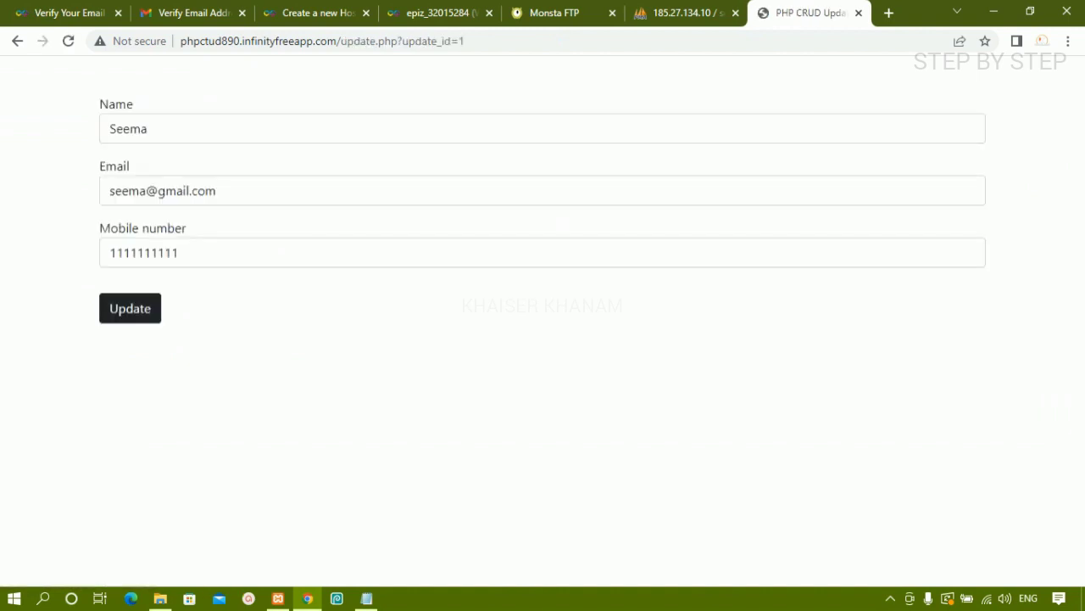
double_click(127, 128)
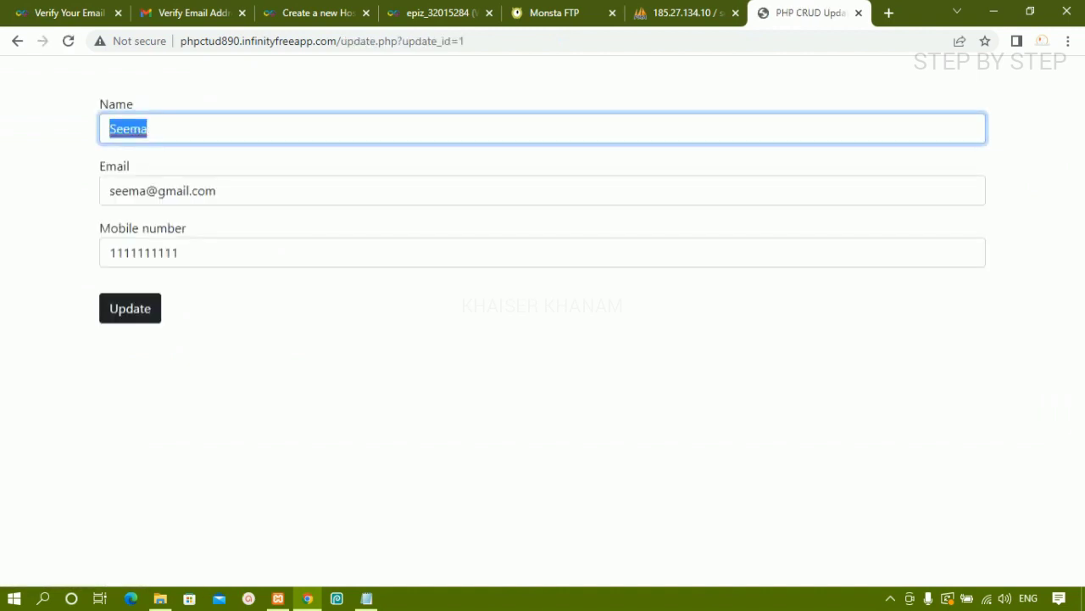
left_click(147, 191)
type("12")
key("Tab")
key("Return")
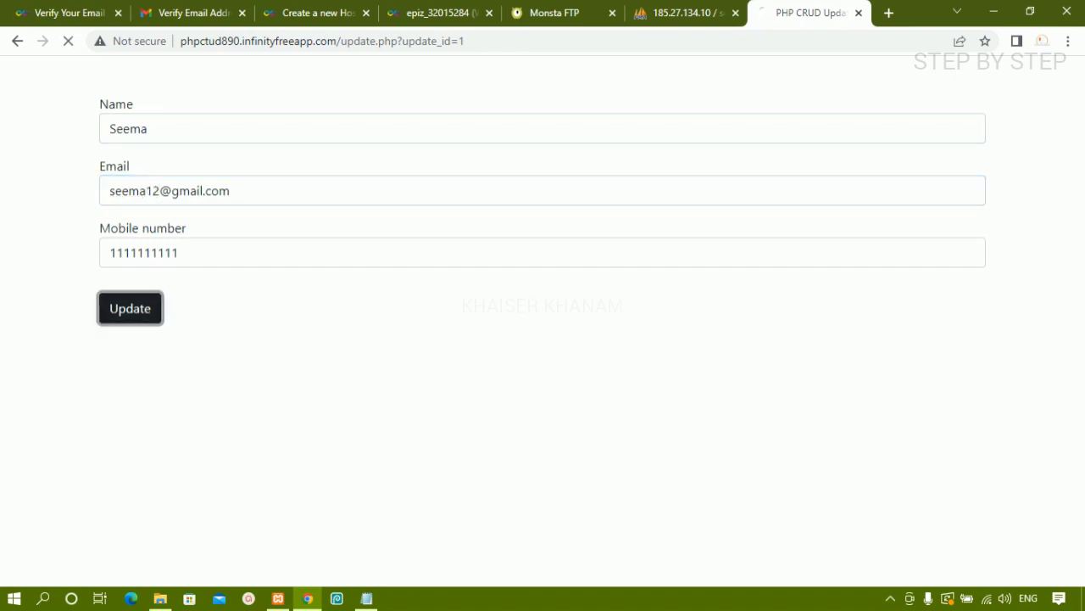
key("Return")
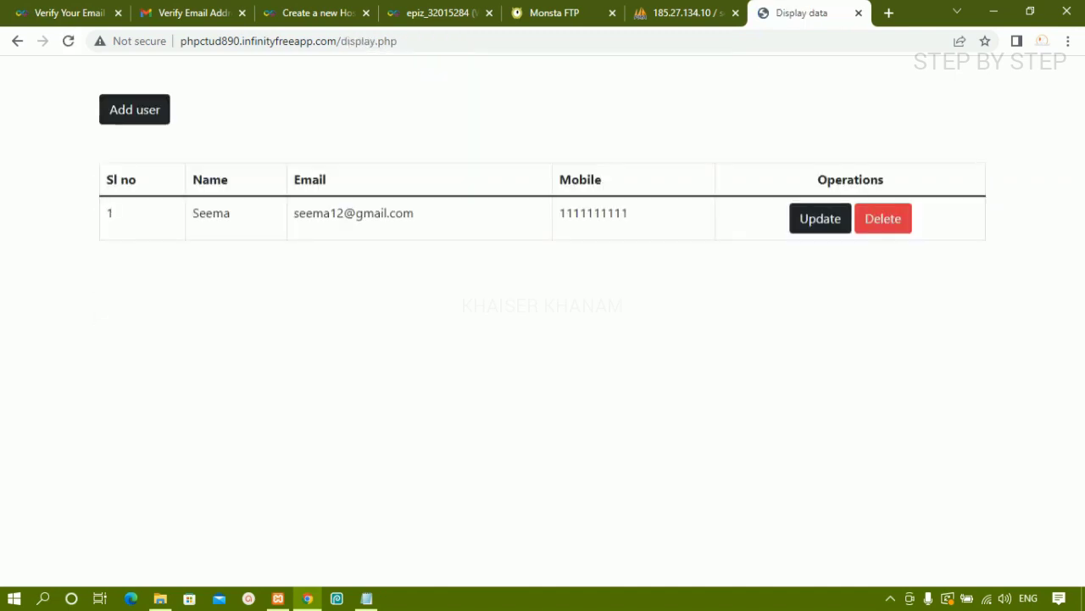